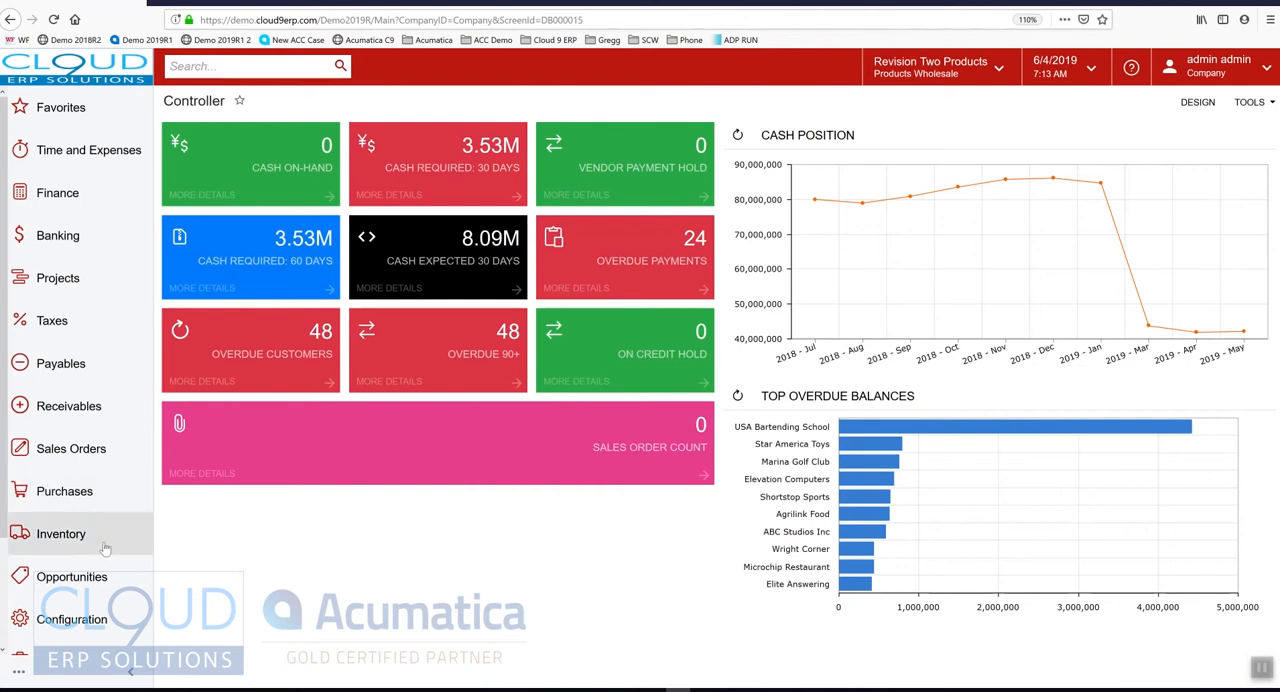
Start a new stock item in Inventory with the inventory ID WIDGETC9 and the description "Widget C9"
left_click(62, 538)
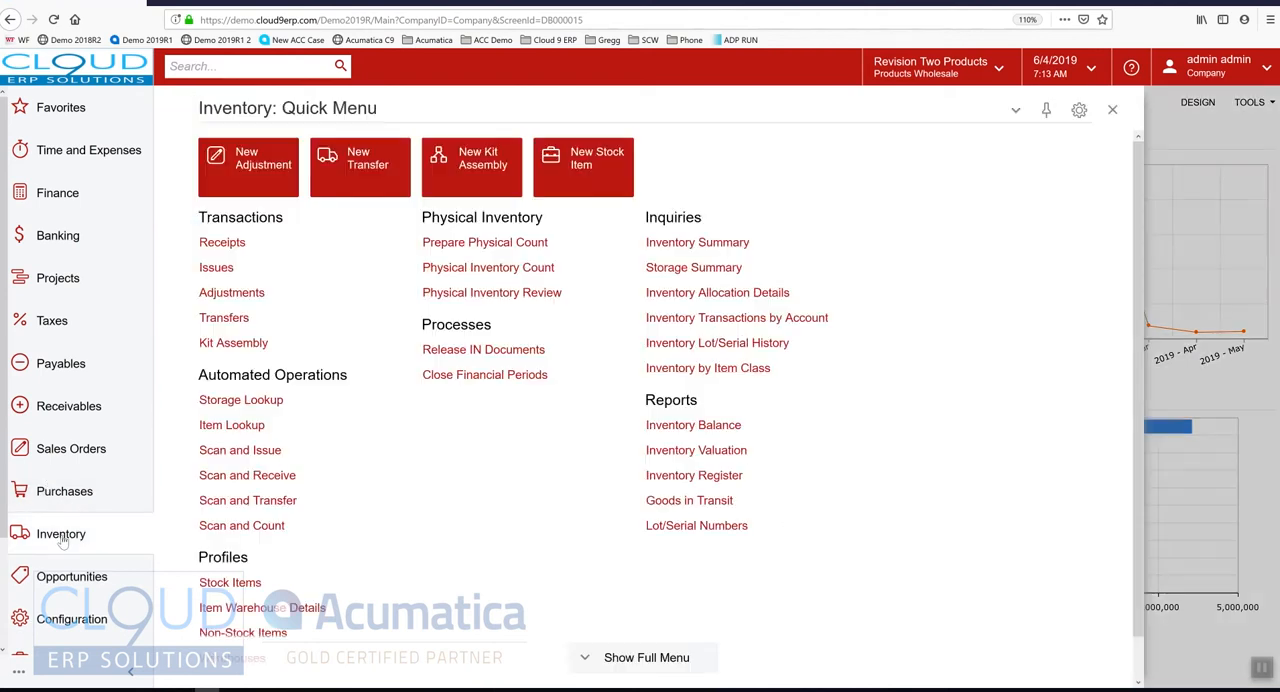
left_click(241, 588)
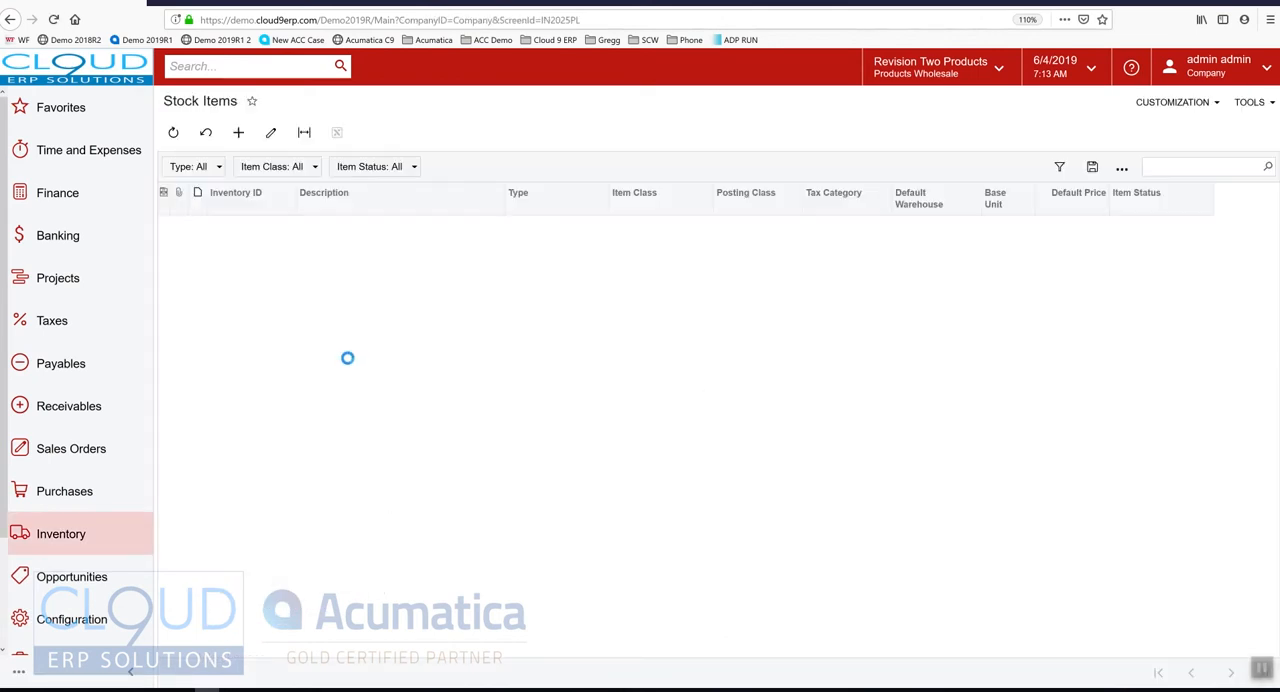
left_click(240, 133)
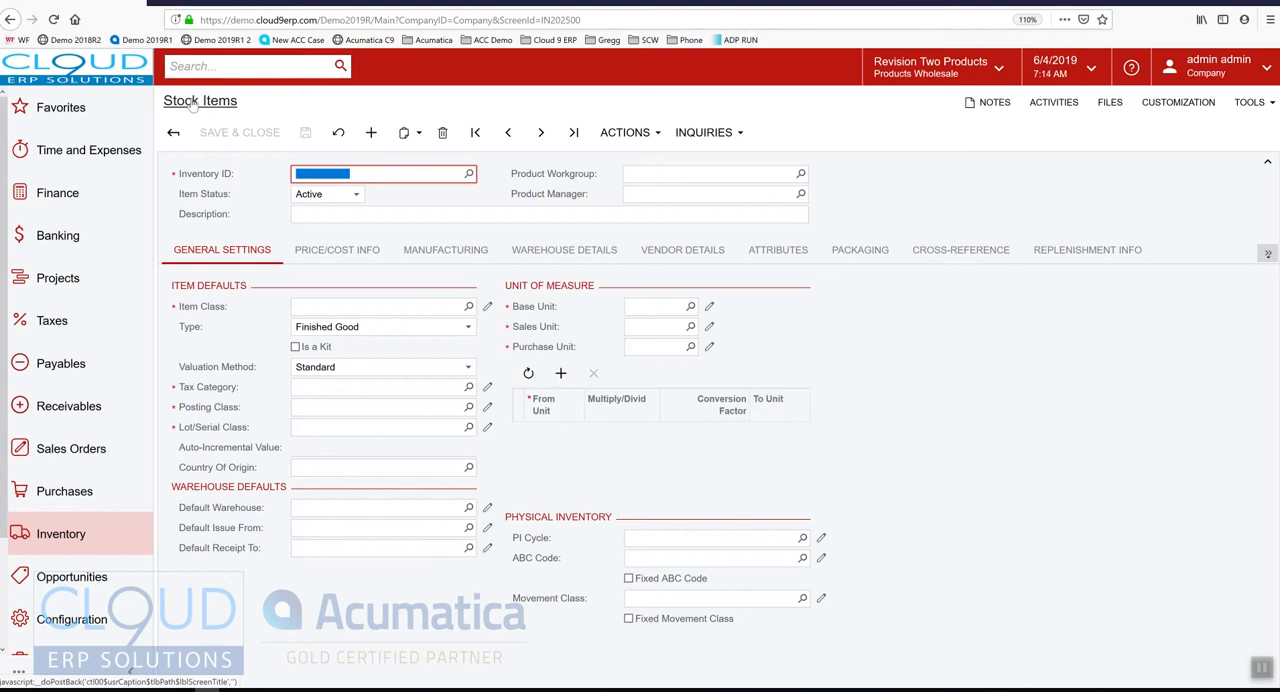
type("WIDGETC9")
key("Tab")
key("Tab")
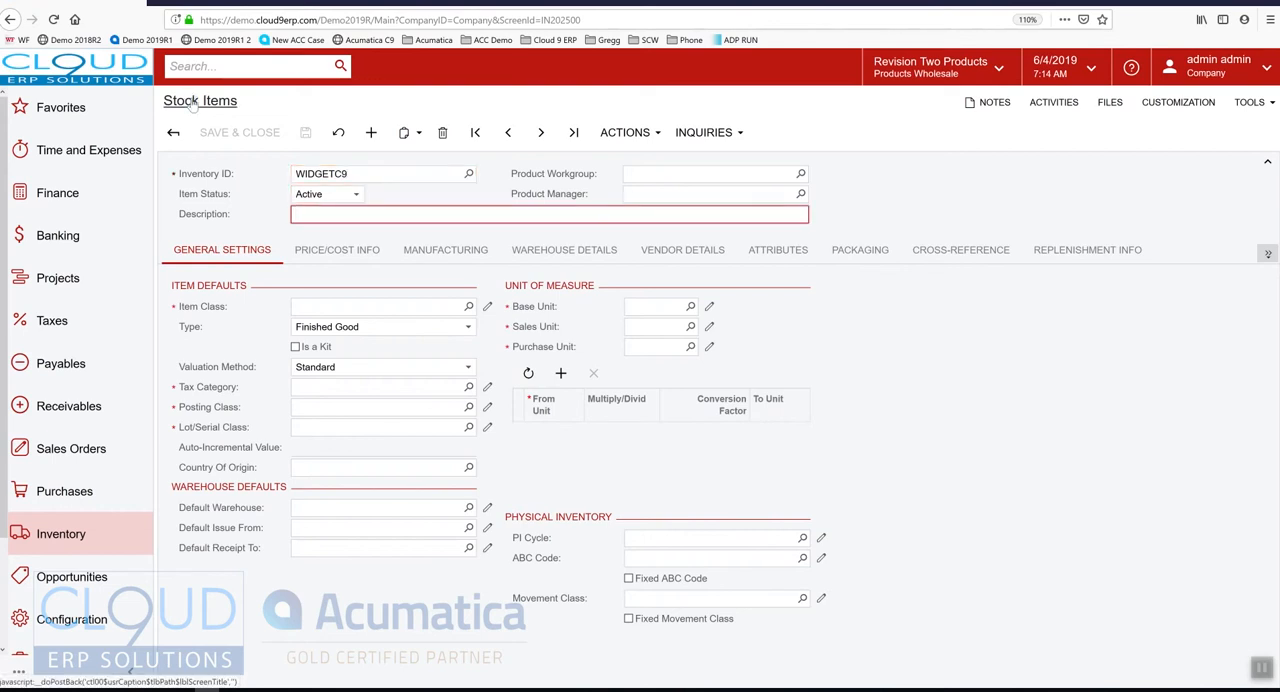
type("Widget")
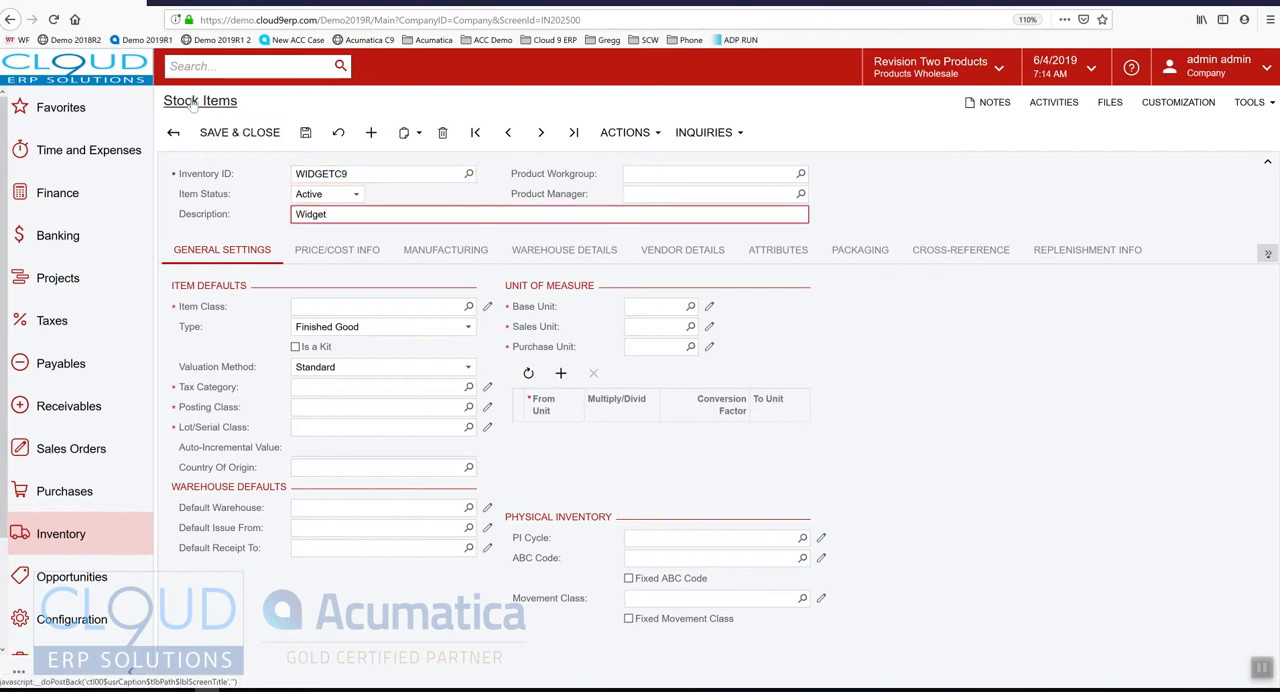
type(" C9")
key("Tab")
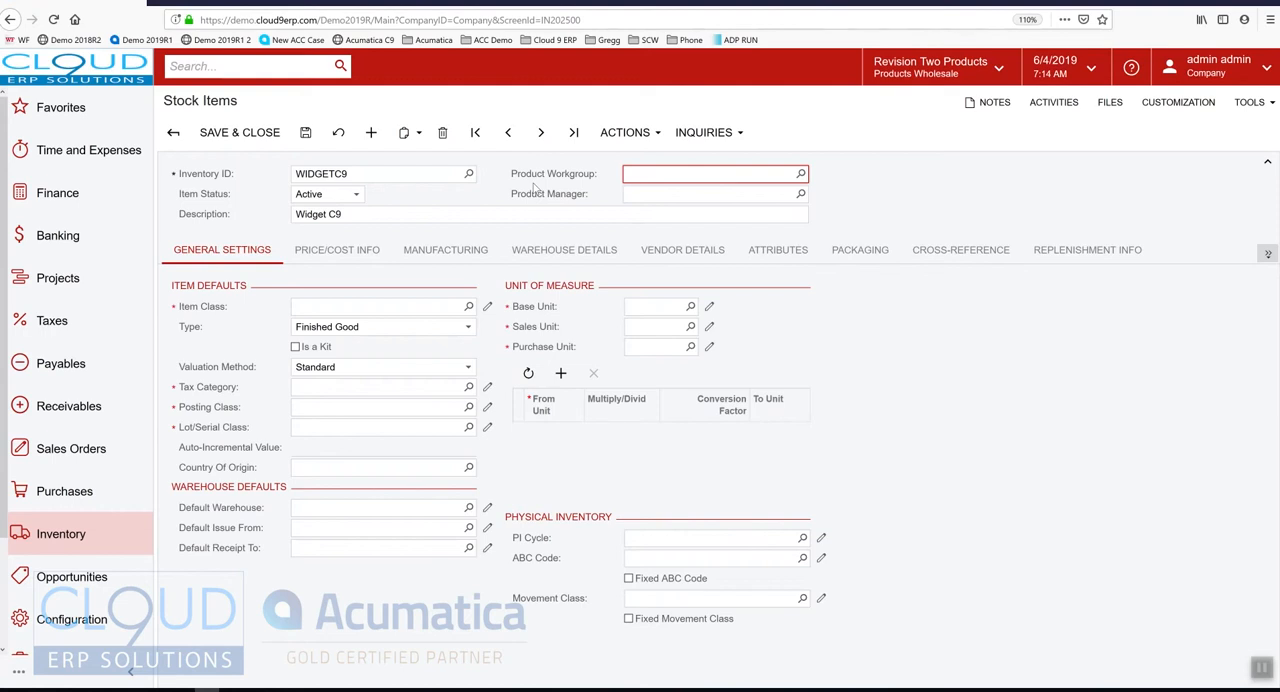
Review the available item statuses without changing the status, and assign the item class CONSUMER-300-TOYS to the new item
left_click(337, 197)
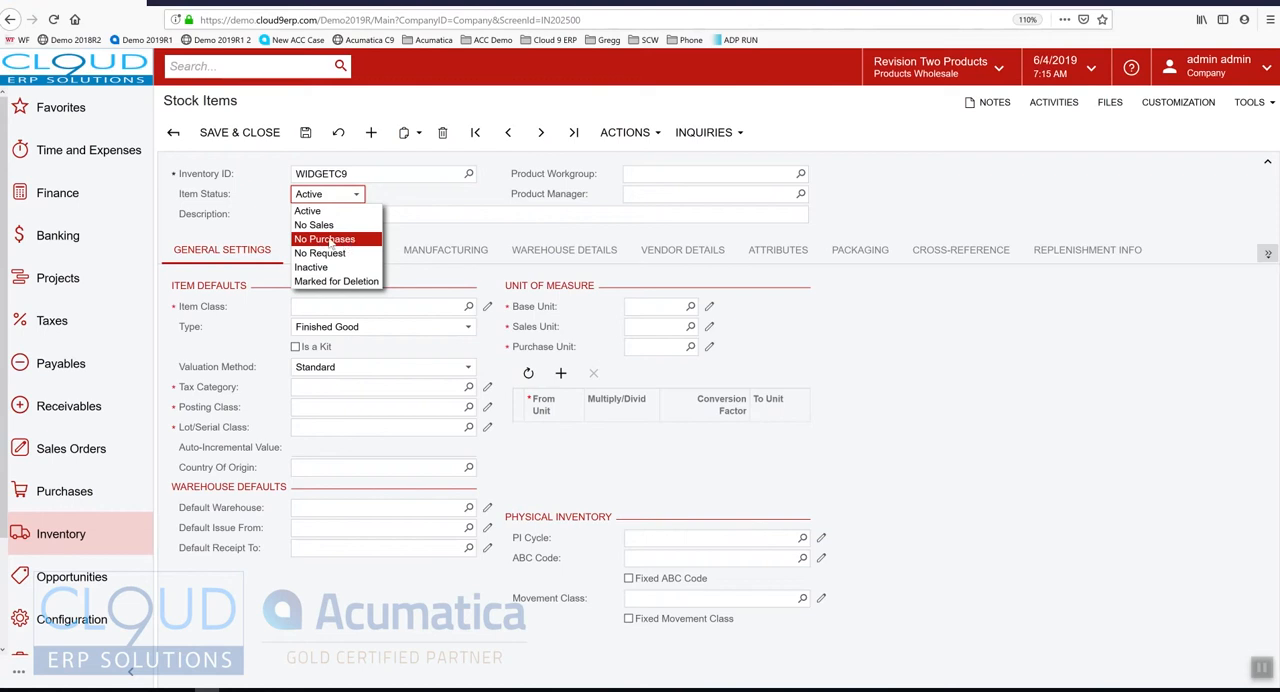
left_click(205, 192)
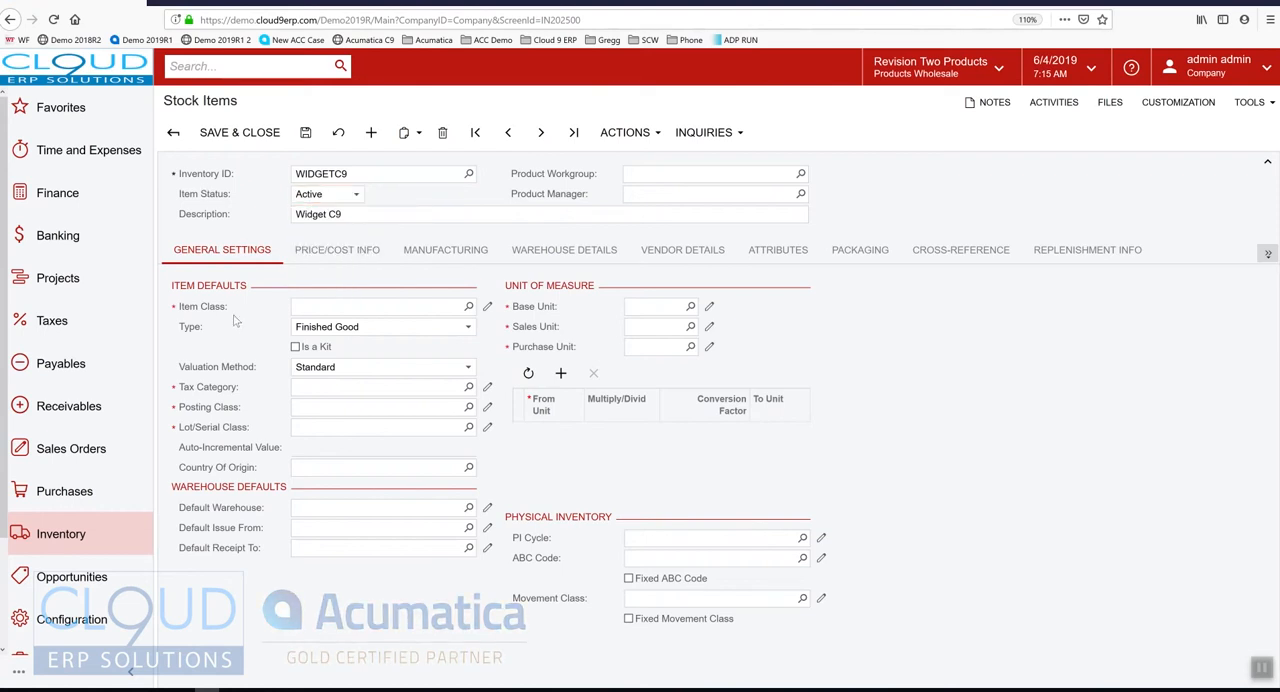
left_click(469, 307)
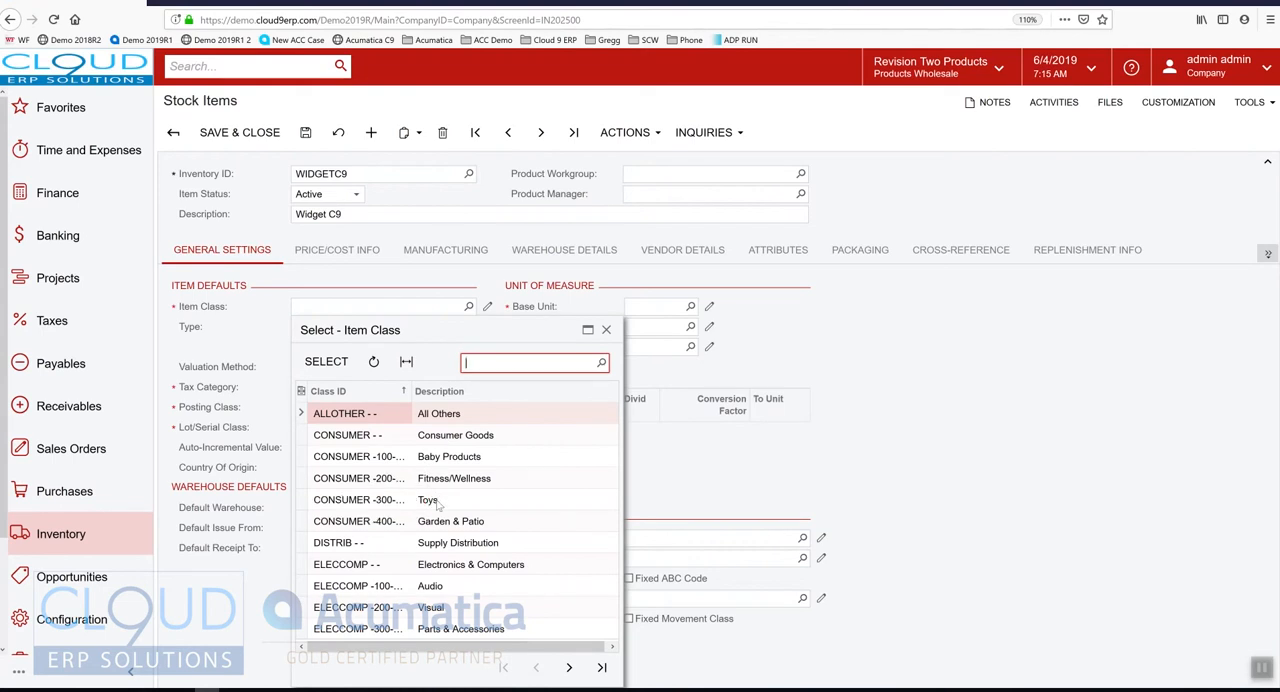
double_click(430, 505)
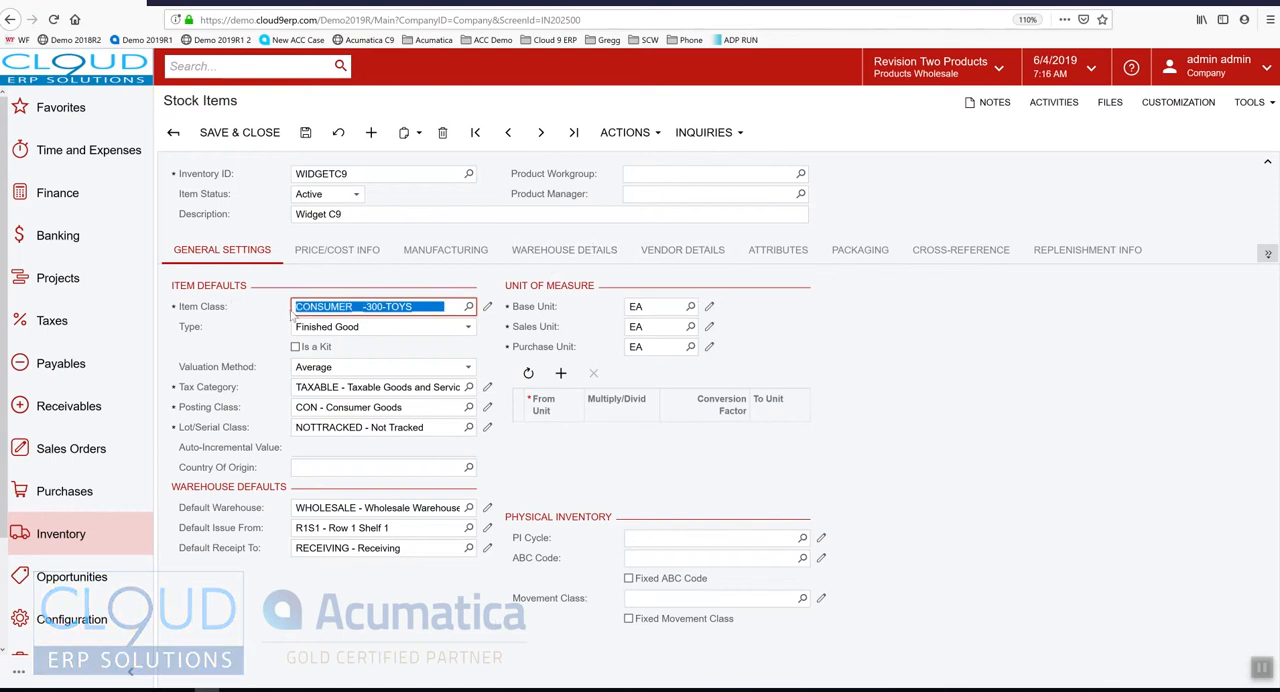
Open the Toys item class record and set its replenishment demand calculation to Item Class Settings
left_click(485, 306)
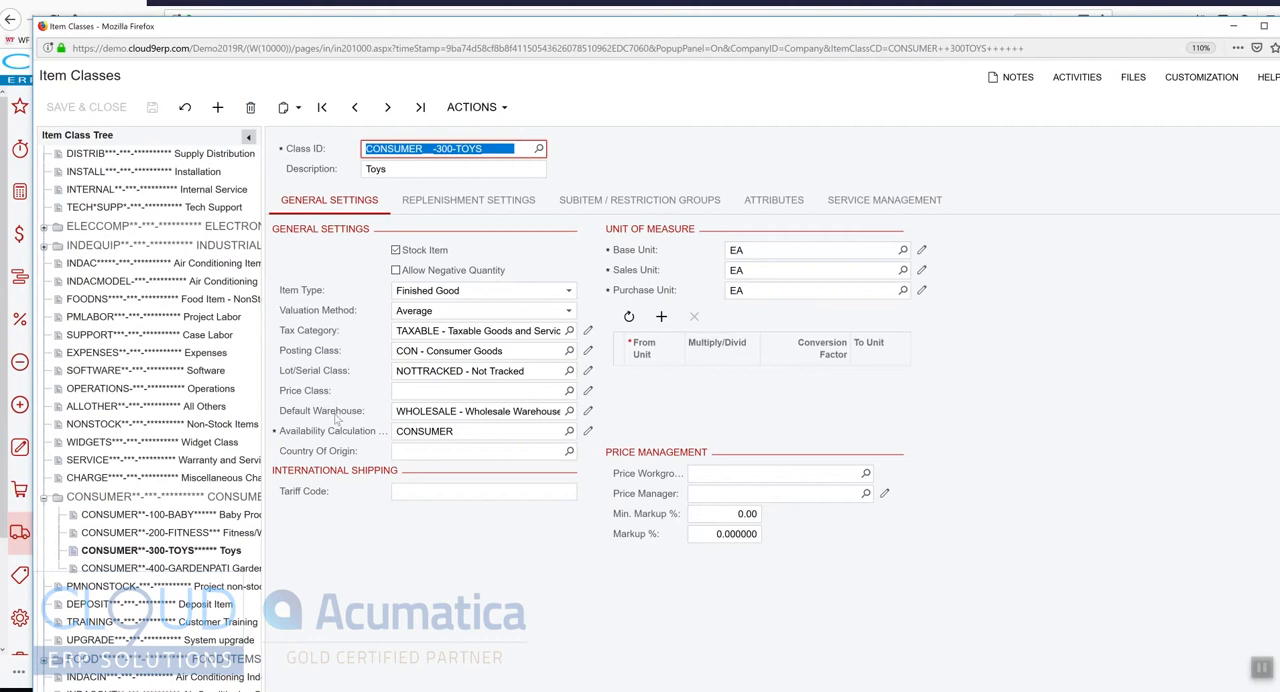
left_click(445, 204)
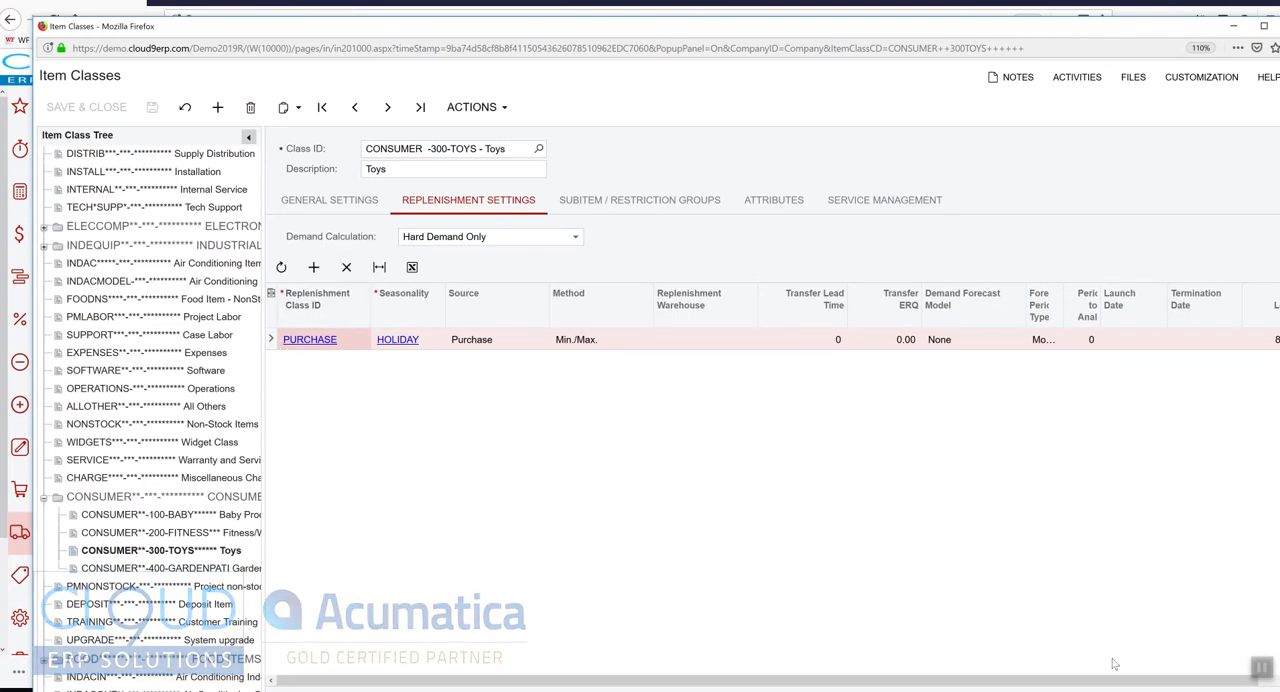
left_click(480, 237)
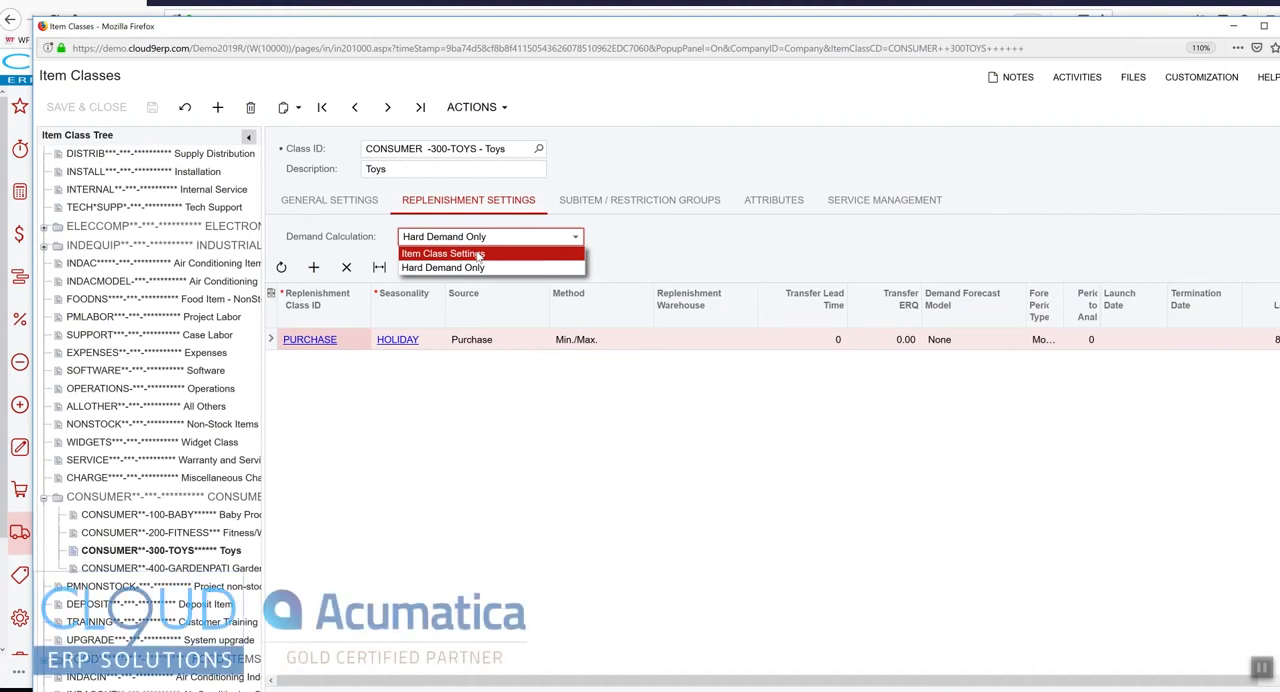
left_click(479, 255)
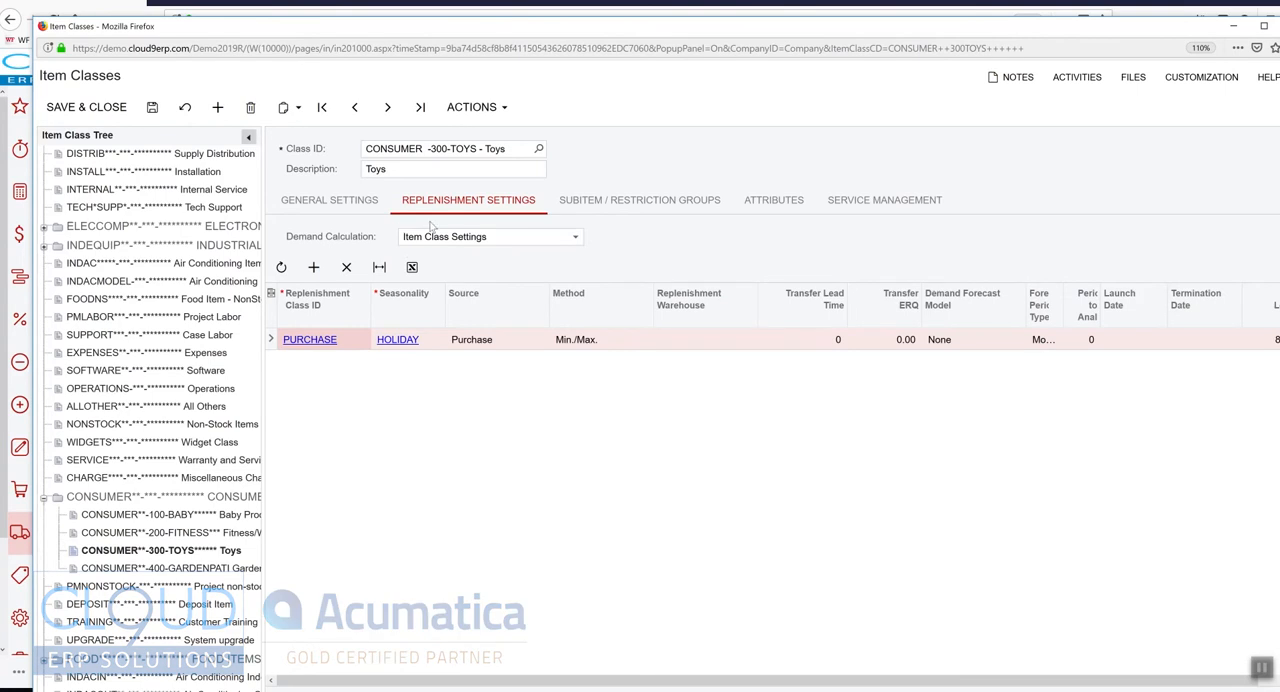
left_click(329, 201)
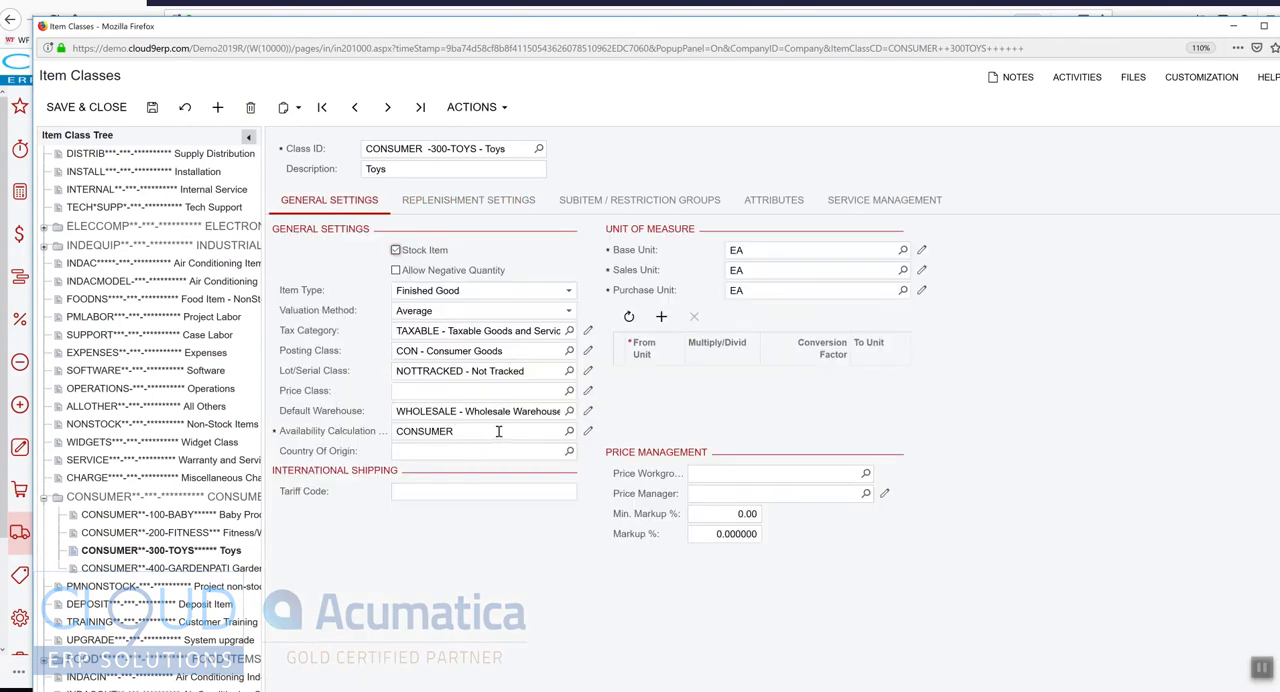
Set the Toys class's demand calculation to Hard Demand Only and open its CONSUMER availability calculation rule
left_click(466, 201)
left_click(481, 240)
left_click(477, 266)
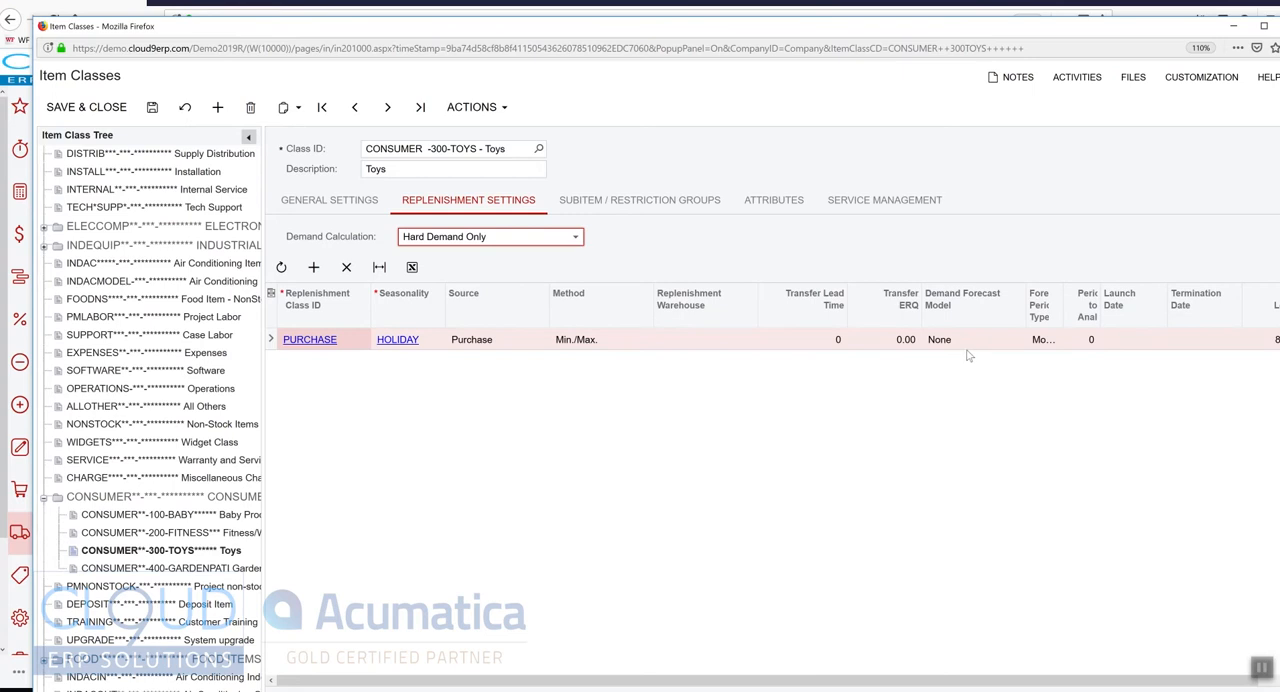
left_click(332, 201)
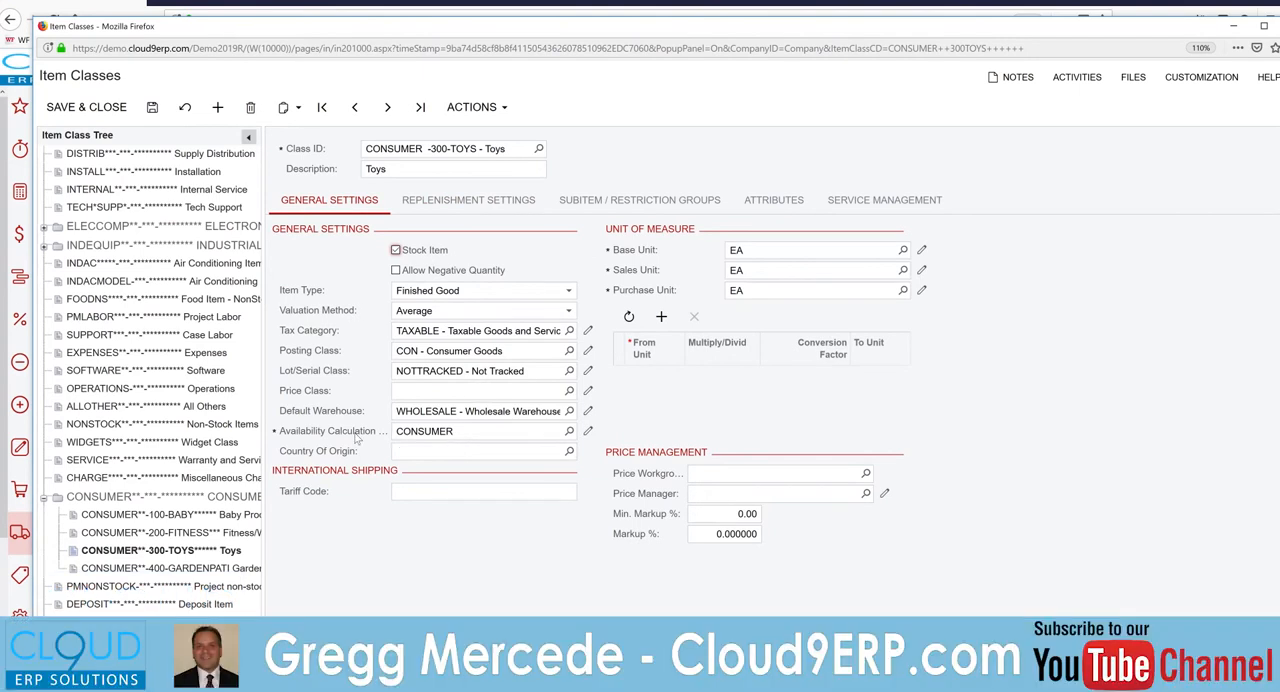
left_click(587, 431)
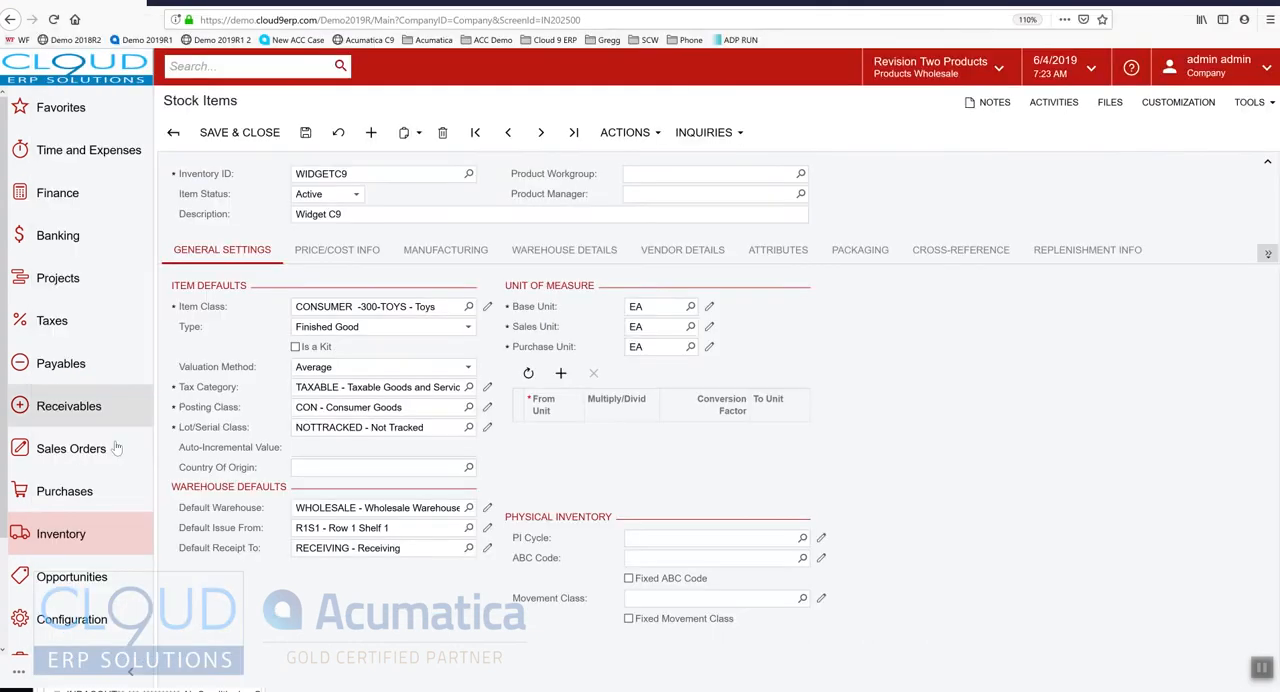
Open the existing stock item AACOMPUT01 and bring up its Allocation Details inquiry
left_click(61, 534)
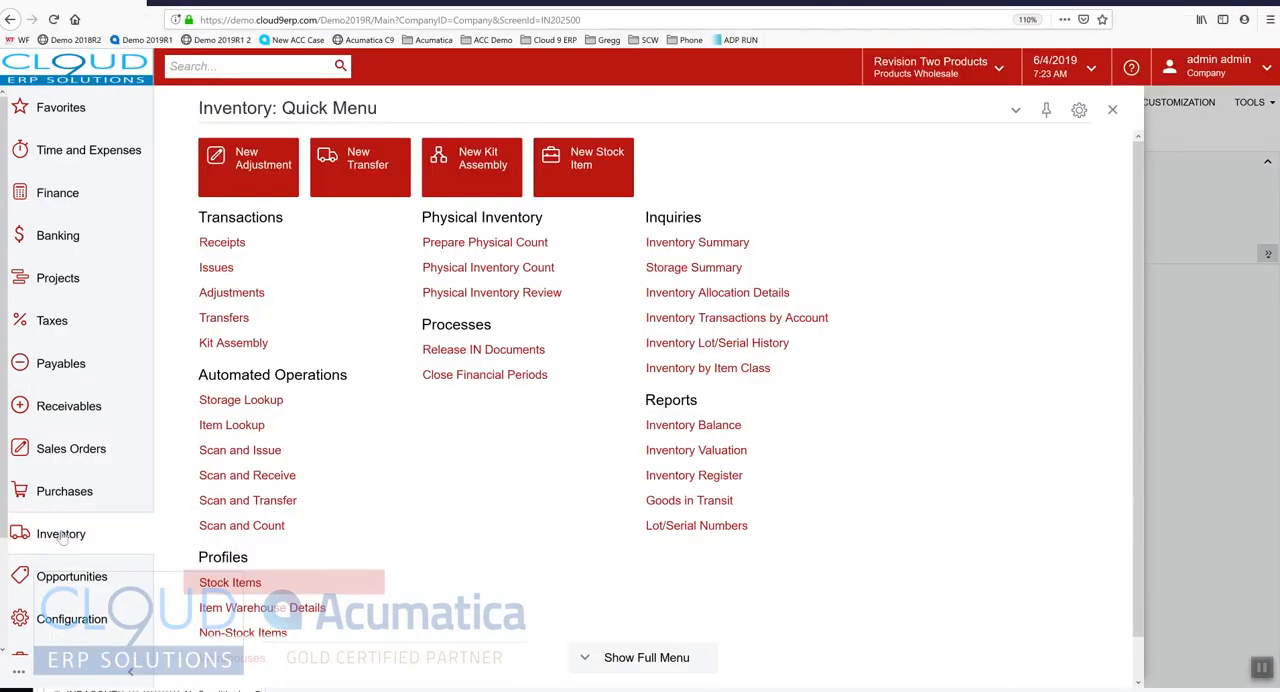
left_click(206, 582)
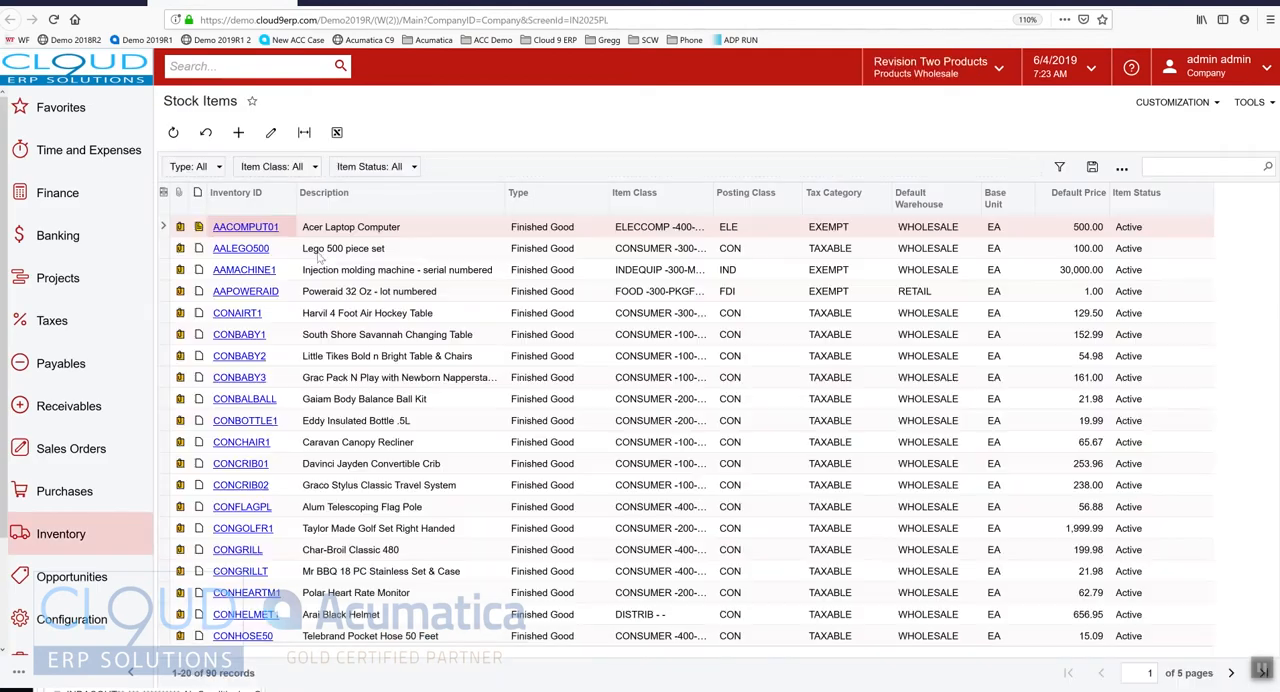
left_click(246, 227)
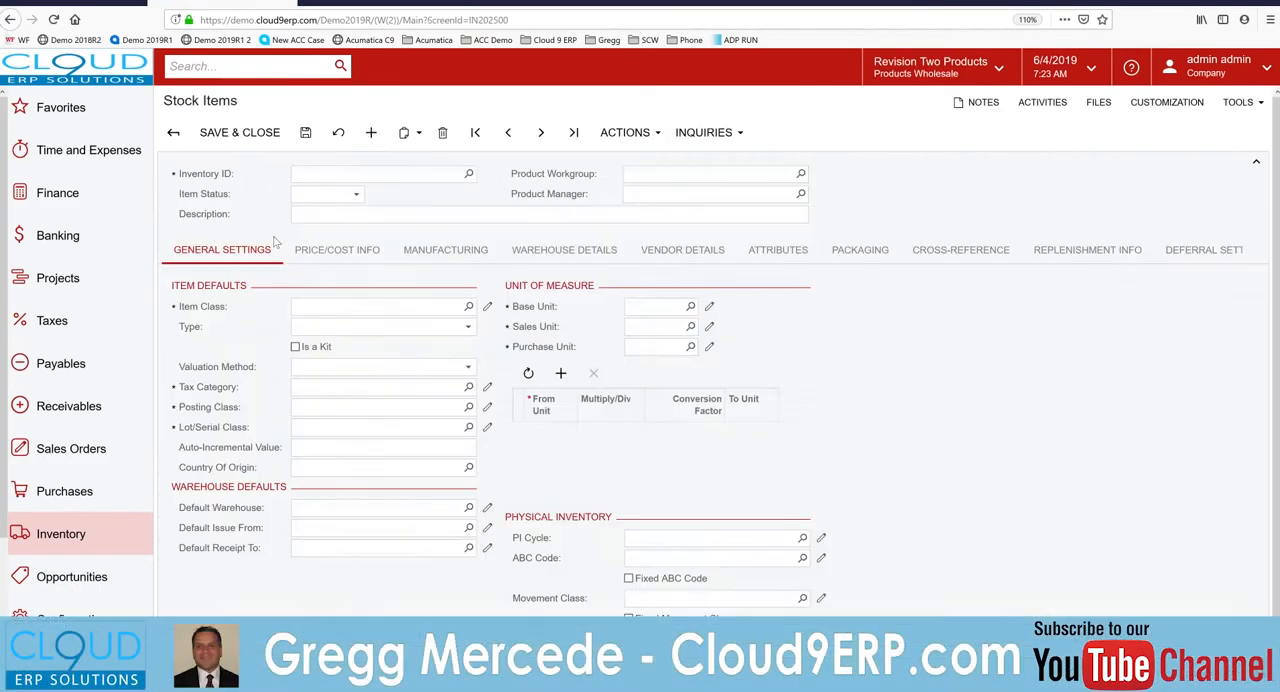
left_click(725, 136)
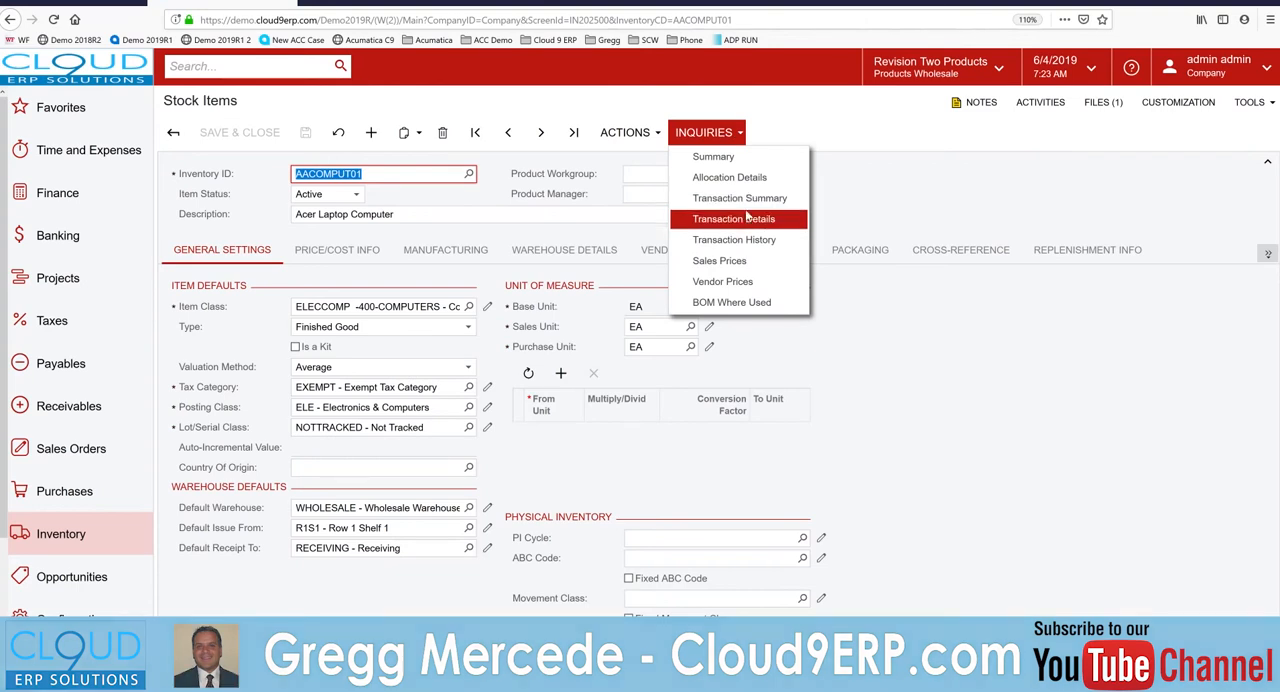
left_click(729, 177)
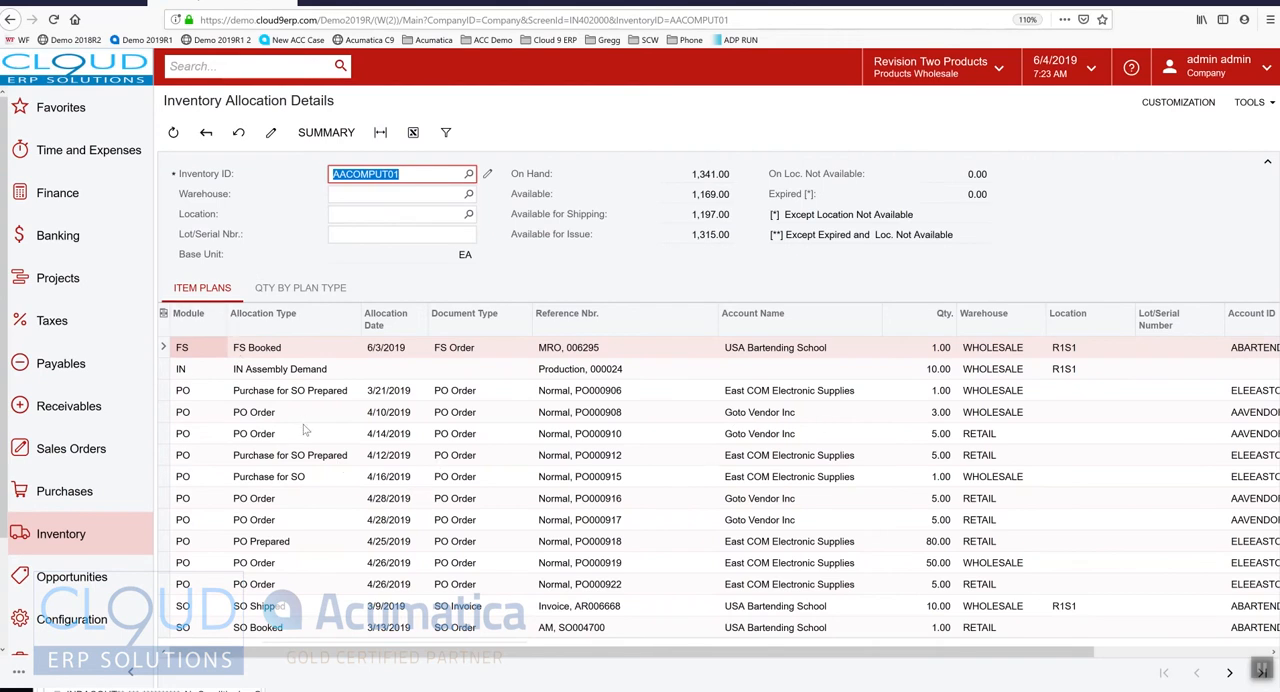
Examine the purchase order lines among the item plans, checking their allocation types and quantities
left_click(853, 393)
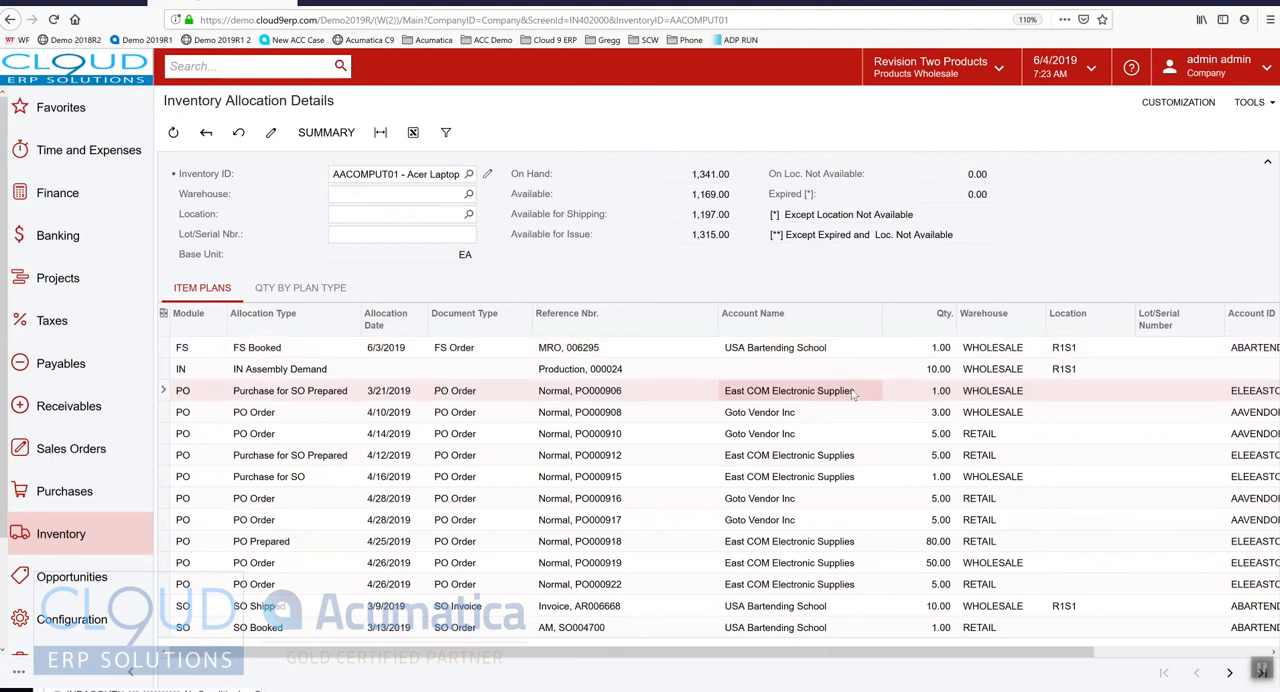
left_click(281, 397)
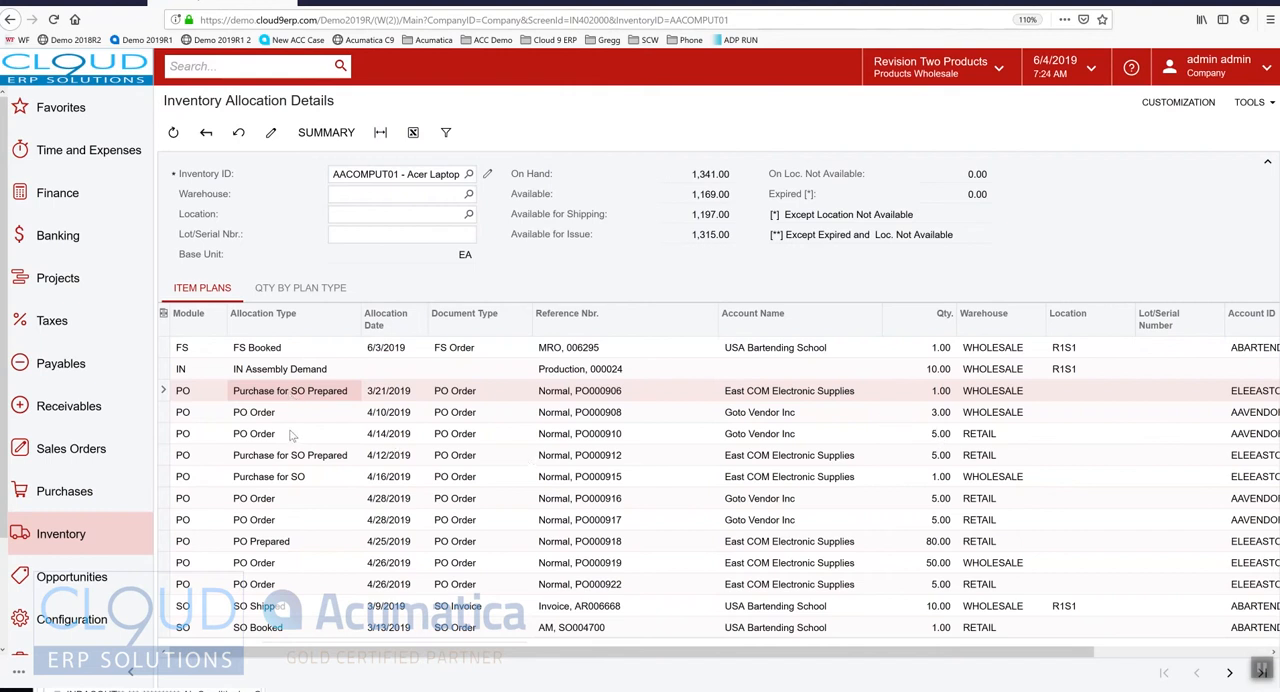
left_click(946, 436)
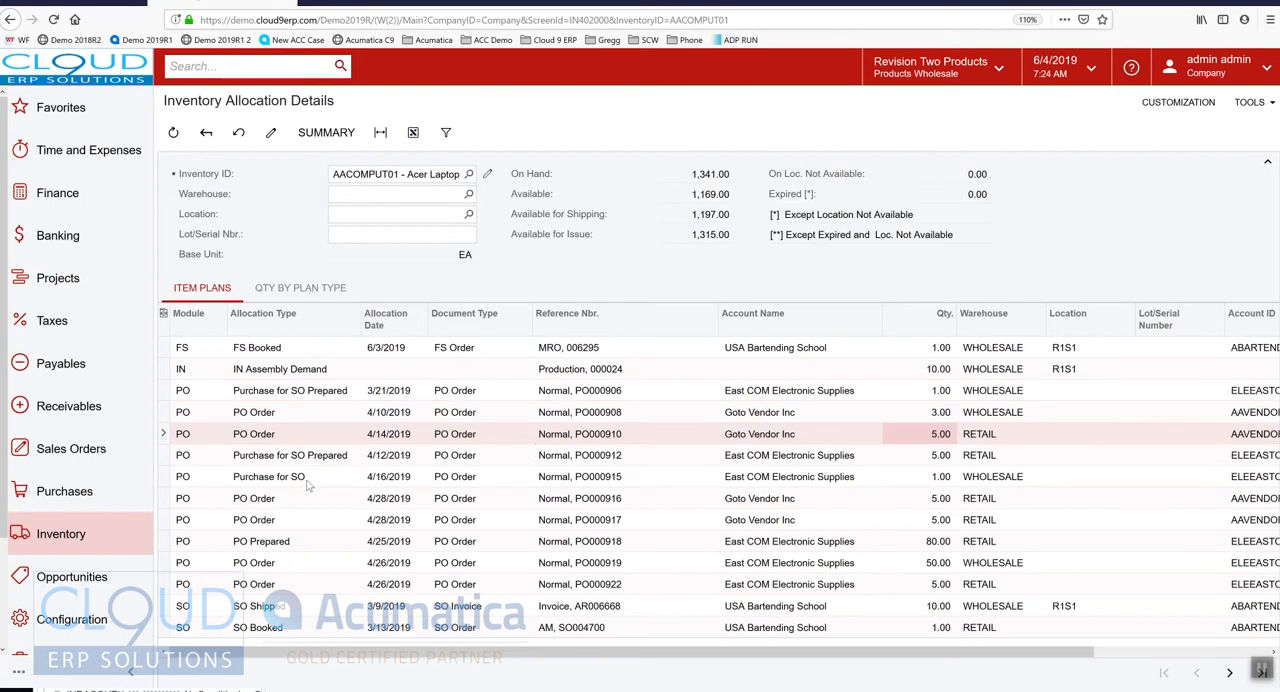
View the quantities by plan type and examine the SO Booked, SO Allocated and SO Shipped deductions
left_click(305, 289)
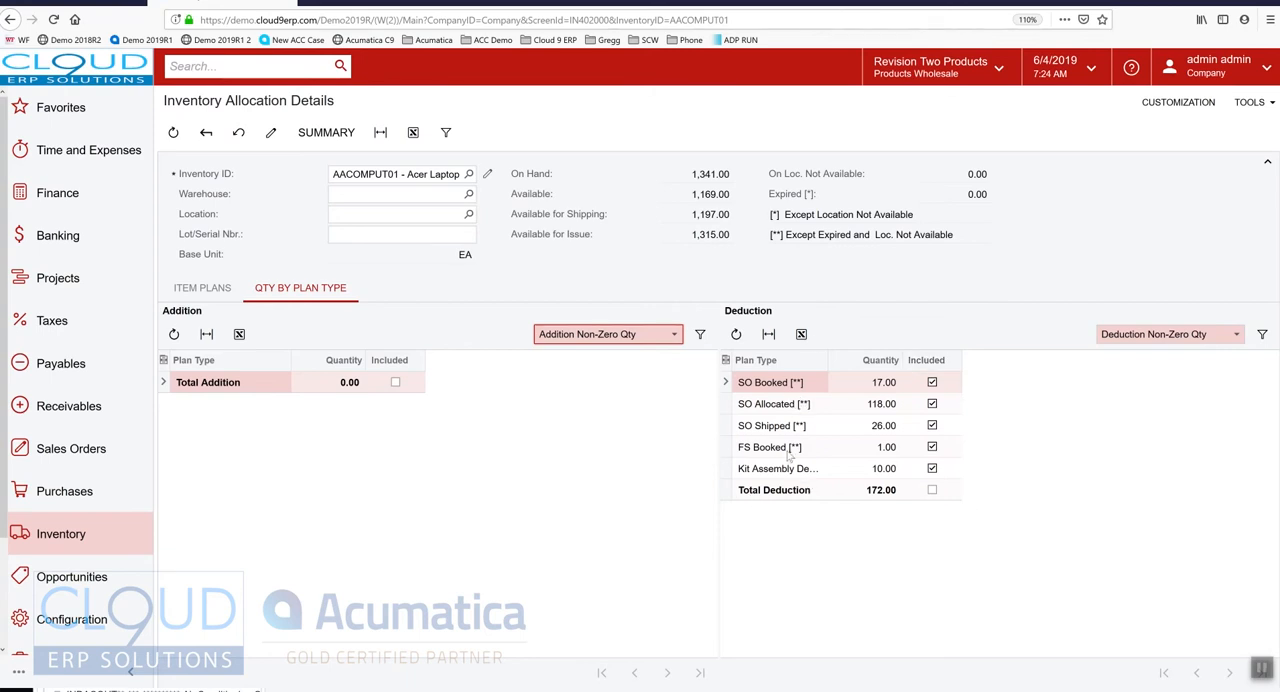
left_click(766, 388)
left_click(767, 404)
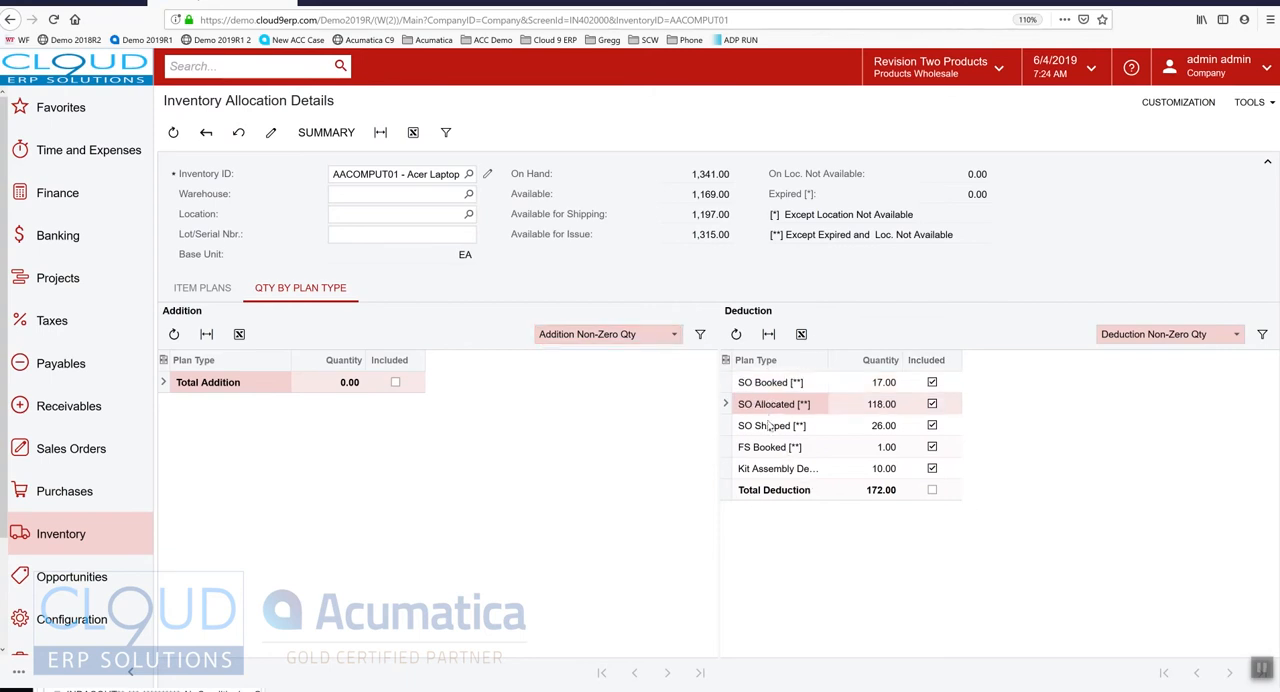
left_click(771, 425)
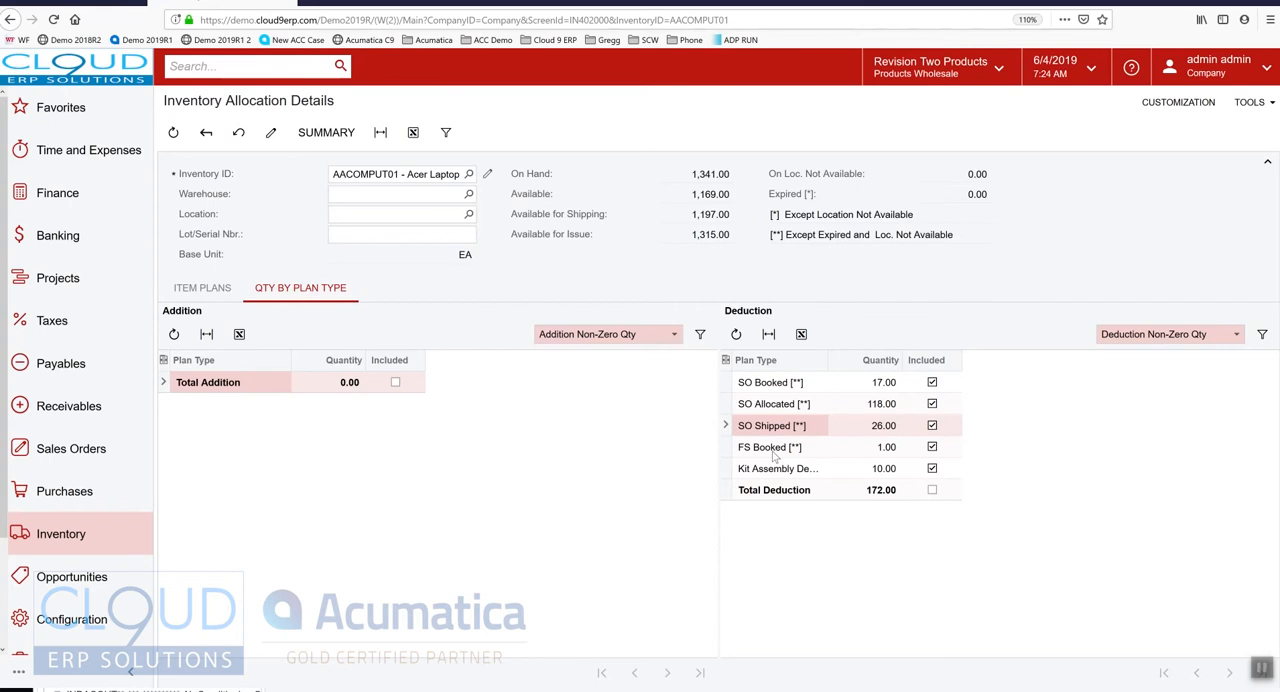
Bring the CONSUMER availability calculation rule window back to check its included quantities, and close it
key("alt+Tab")
left_click(408, 160)
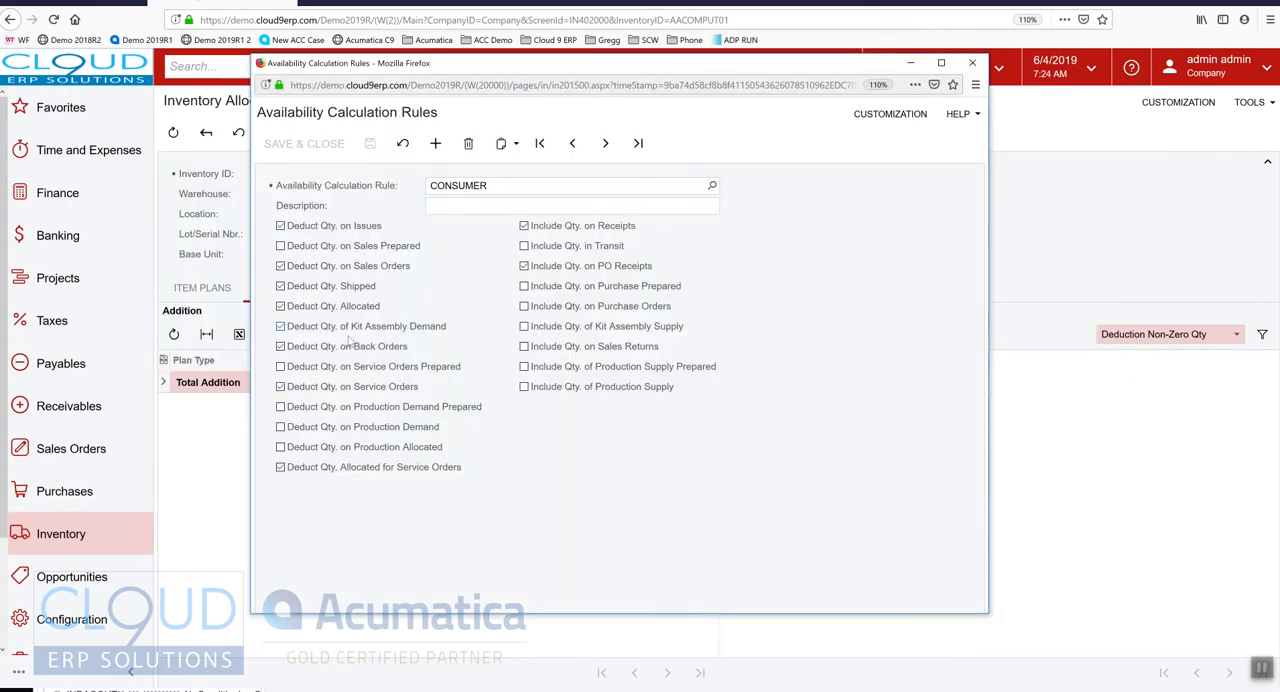
left_click(972, 62)
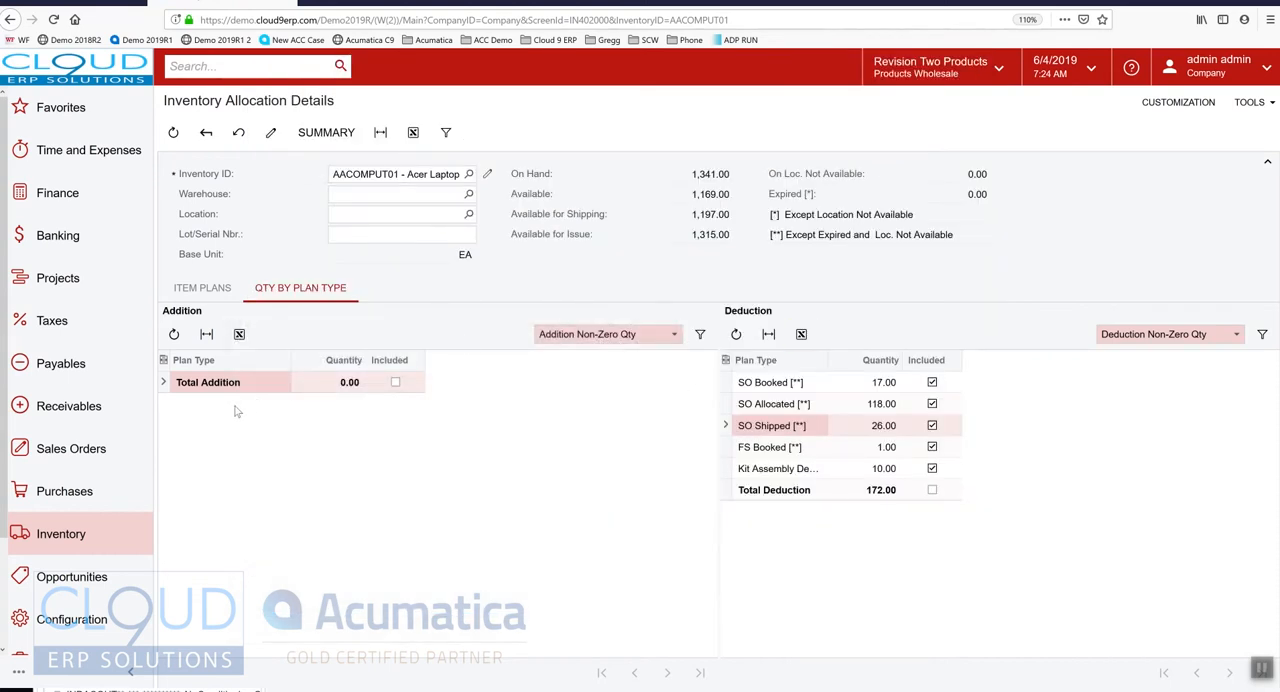
Show all records in the Addition list and examine the Purchase Prepared and Purchase Orders rows
left_click(614, 336)
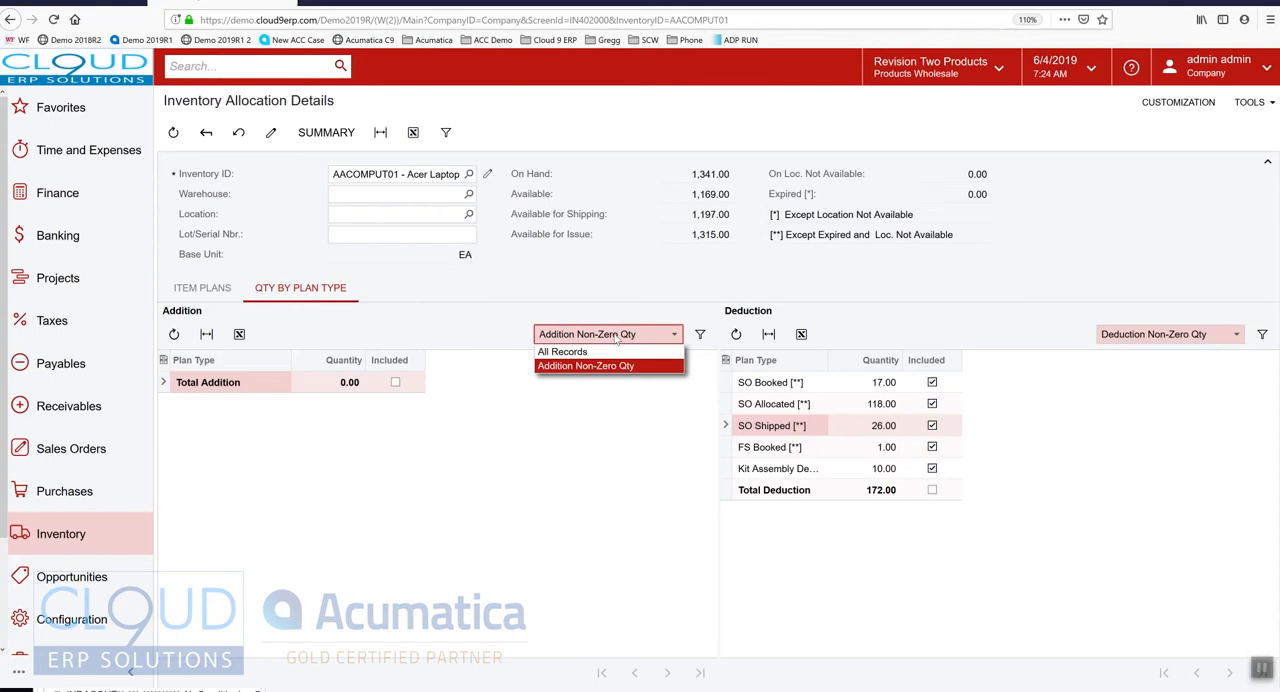
left_click(575, 350)
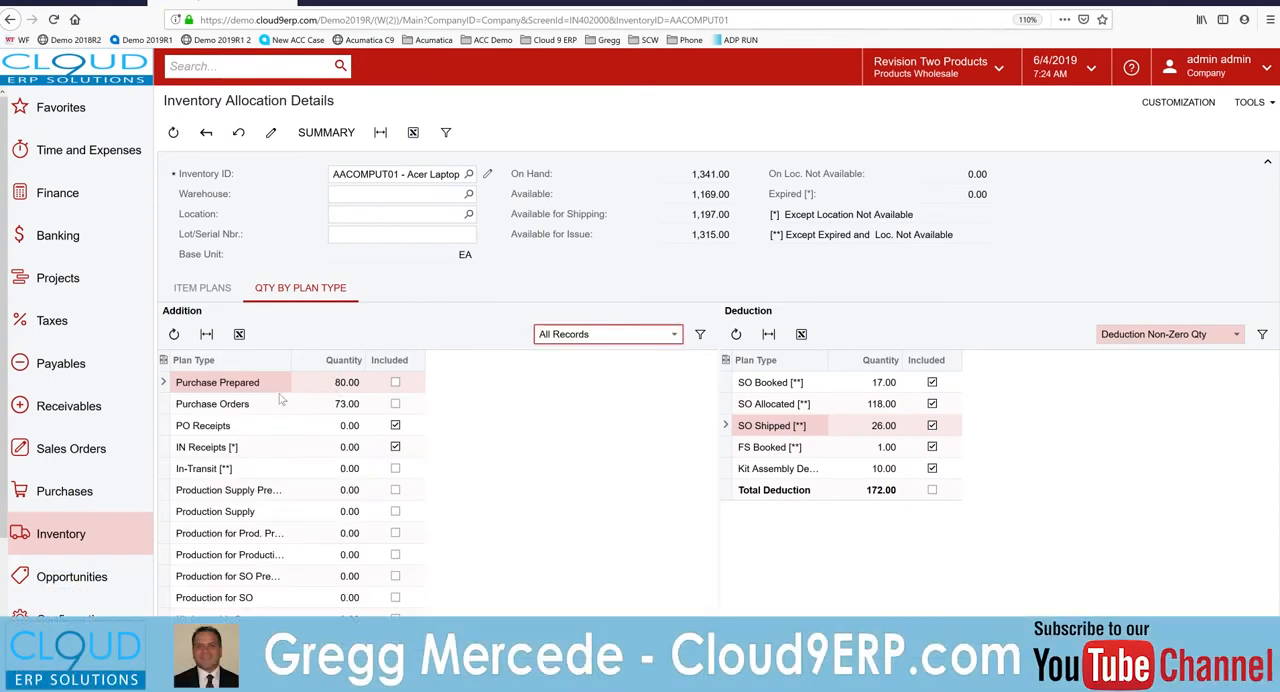
left_click(220, 386)
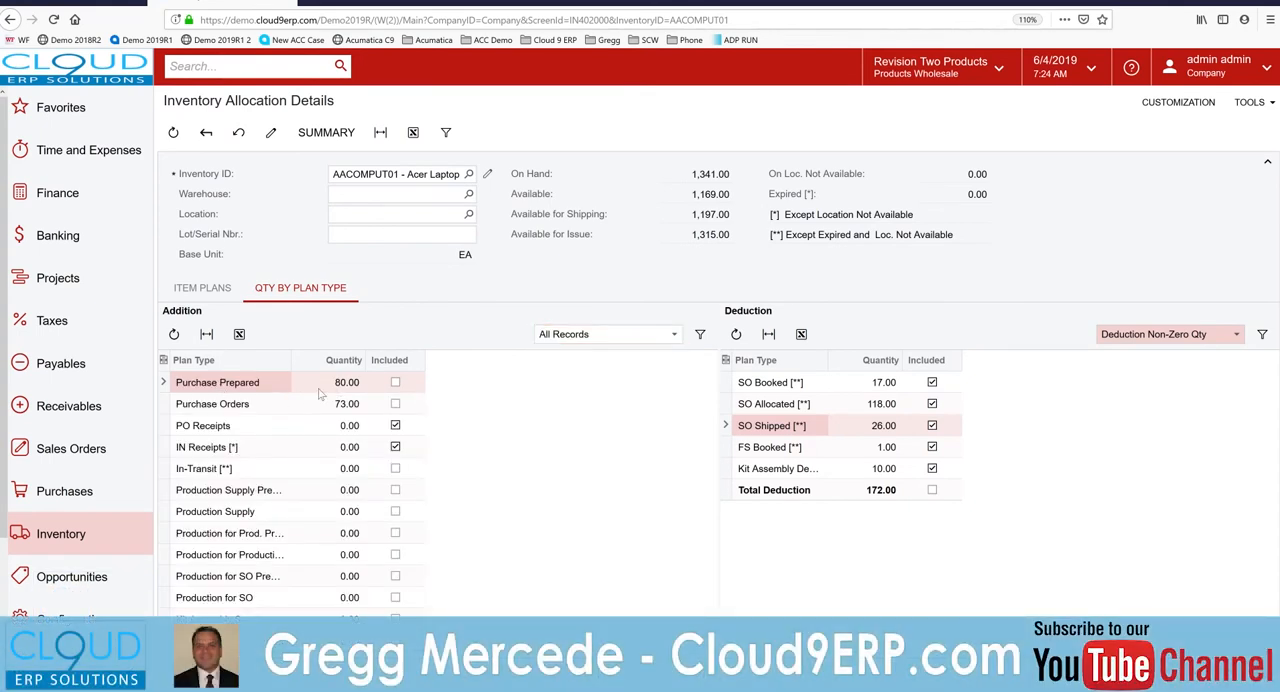
left_click(230, 407)
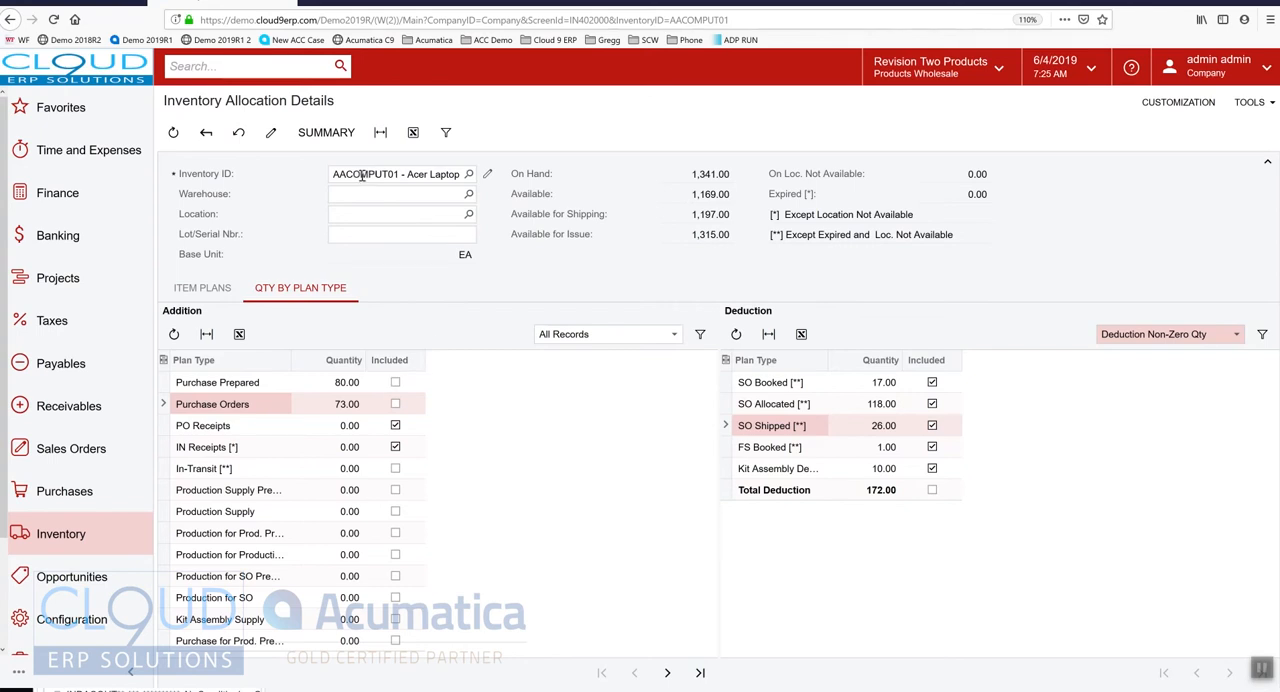
Recheck the purchase quantity options of the CONSUMER availability calculation rule, and view the restriction groups of the Toys item class
key("alt+Tab")
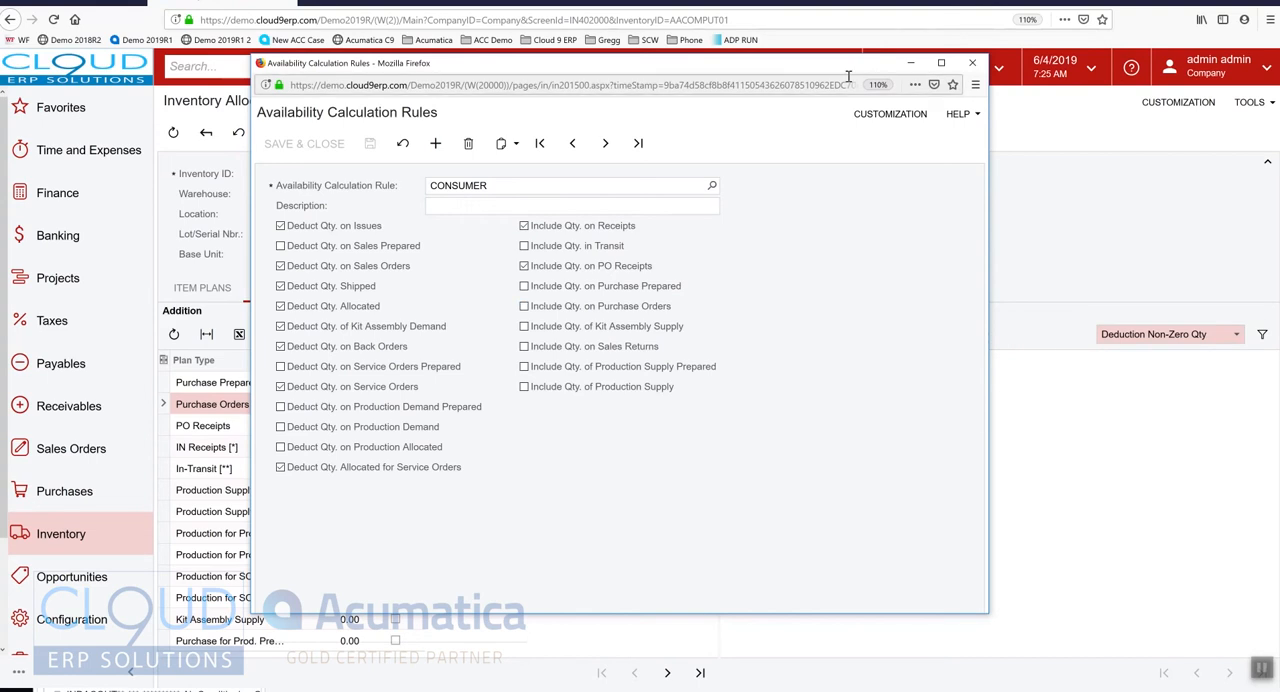
left_click(910, 62)
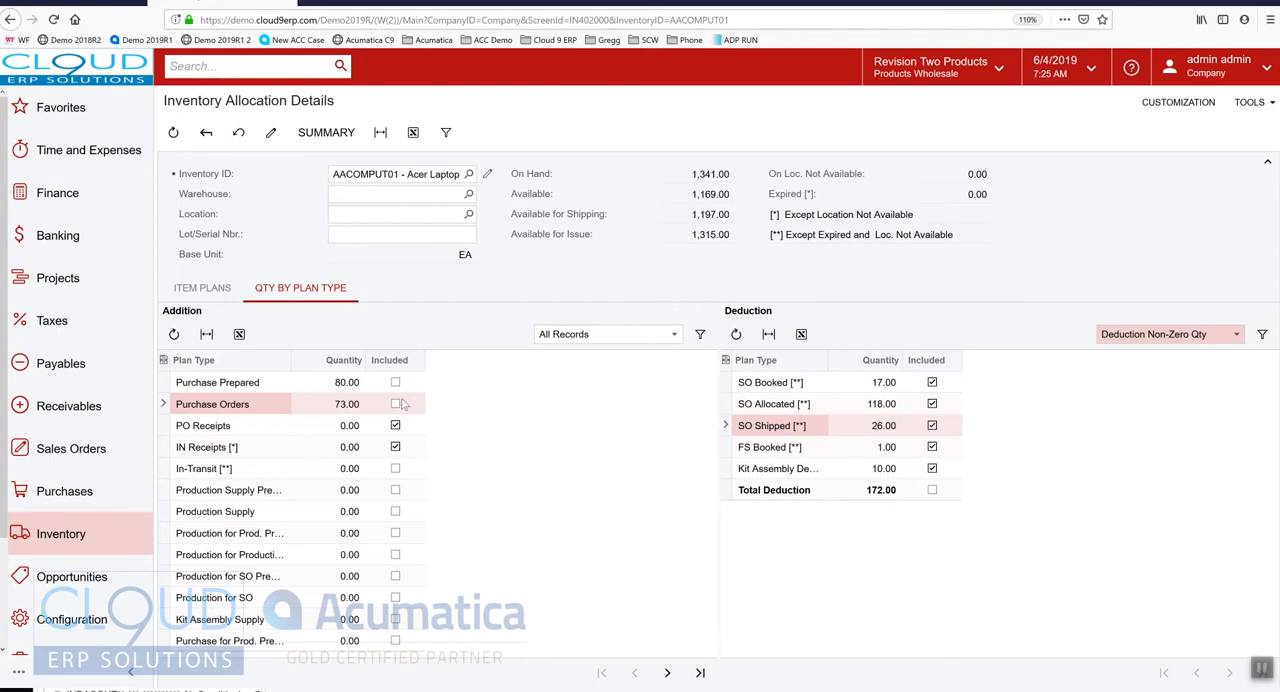
key("alt+Tab")
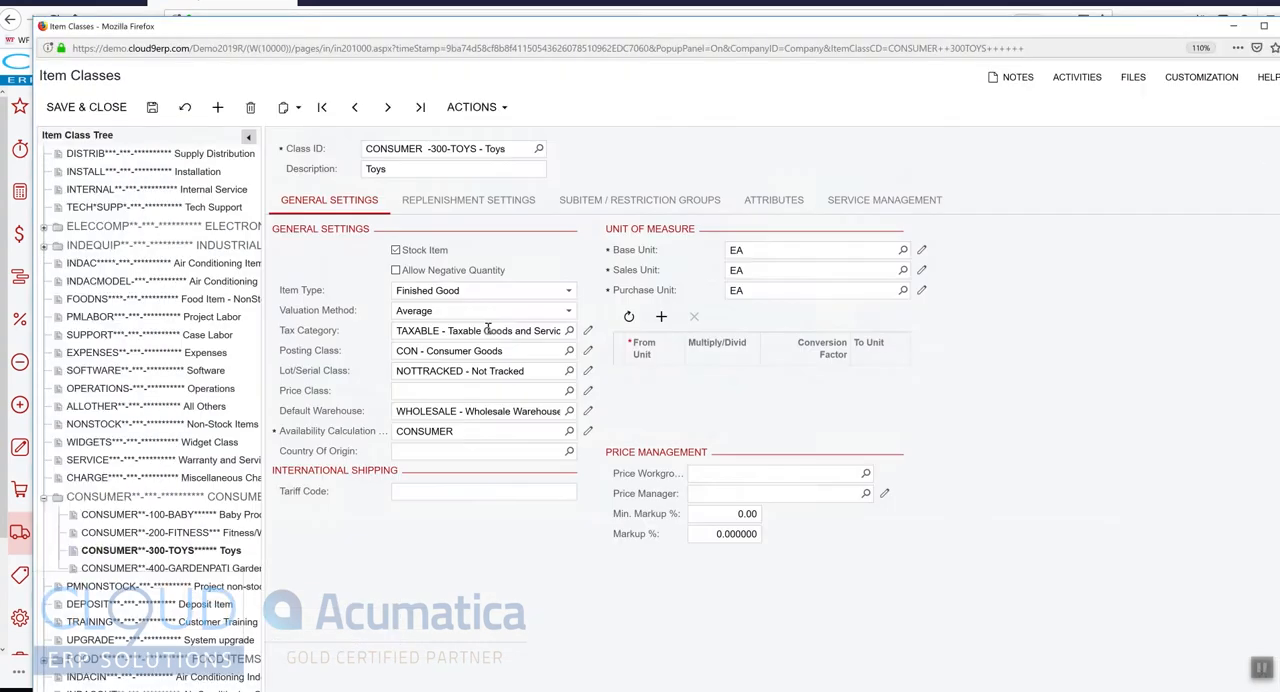
left_click(616, 197)
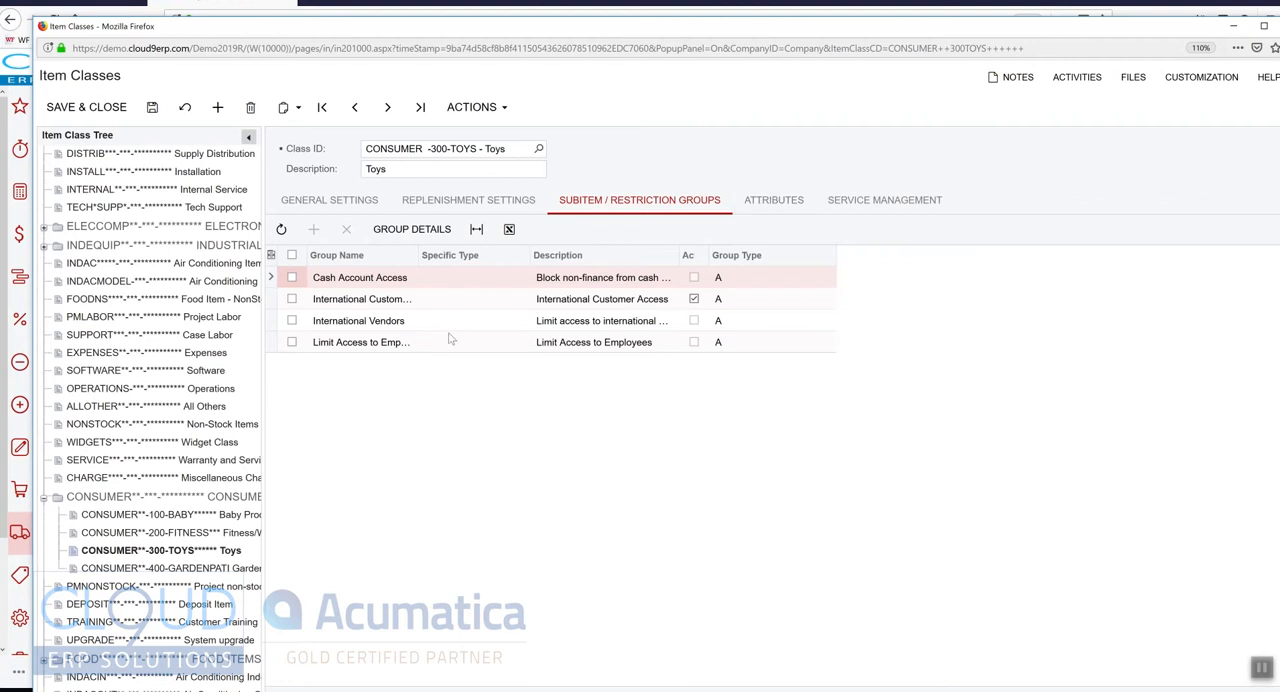
Add the COLOR attribute to the Toys item class and save the class, and view its service management settings
left_click(783, 201)
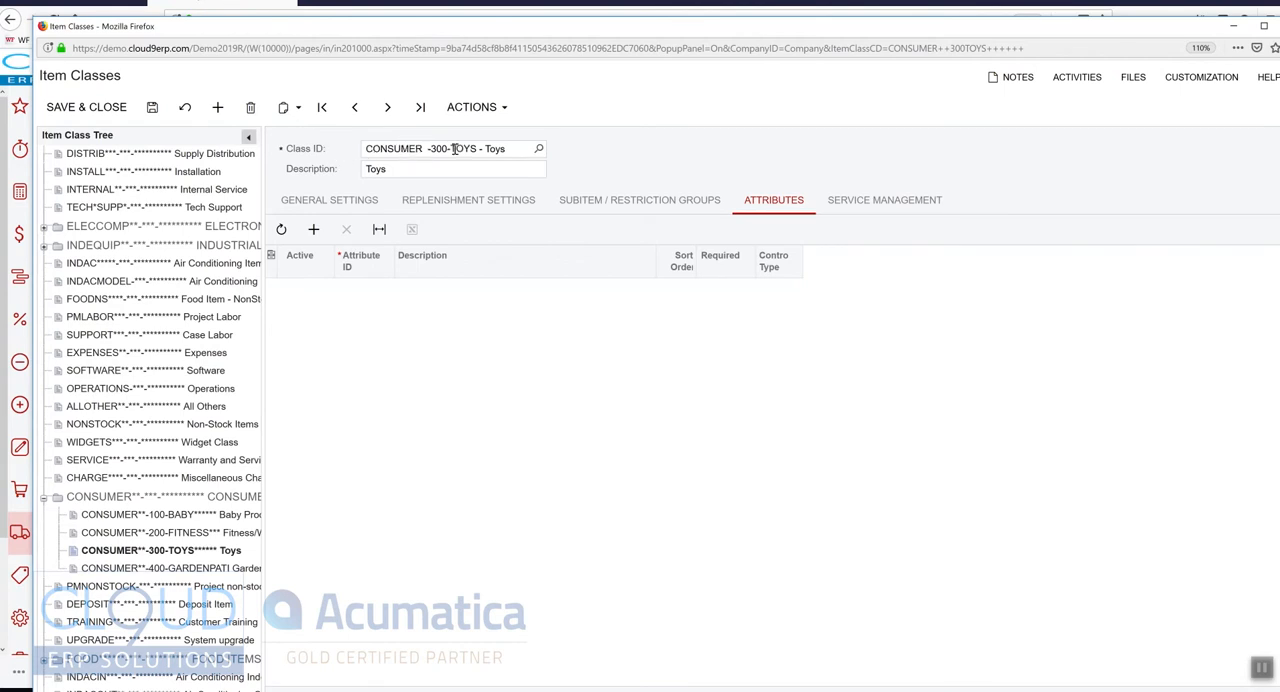
left_click(313, 229)
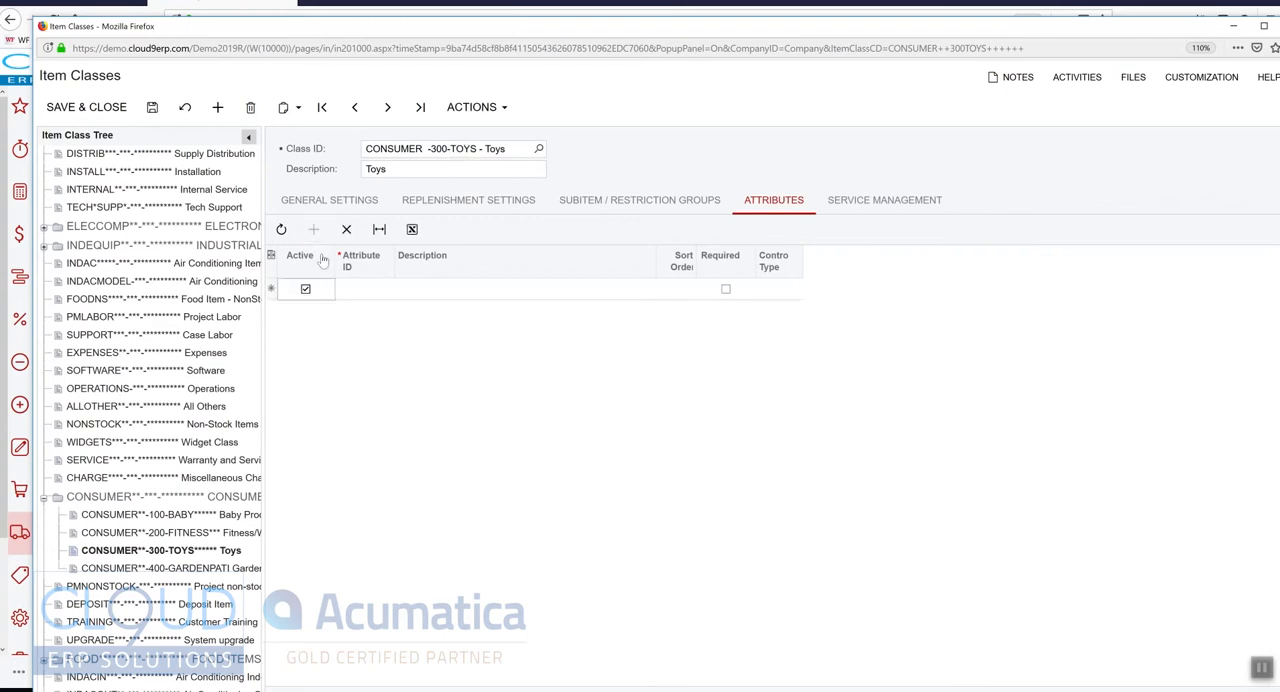
left_click(370, 295)
left_click(399, 288)
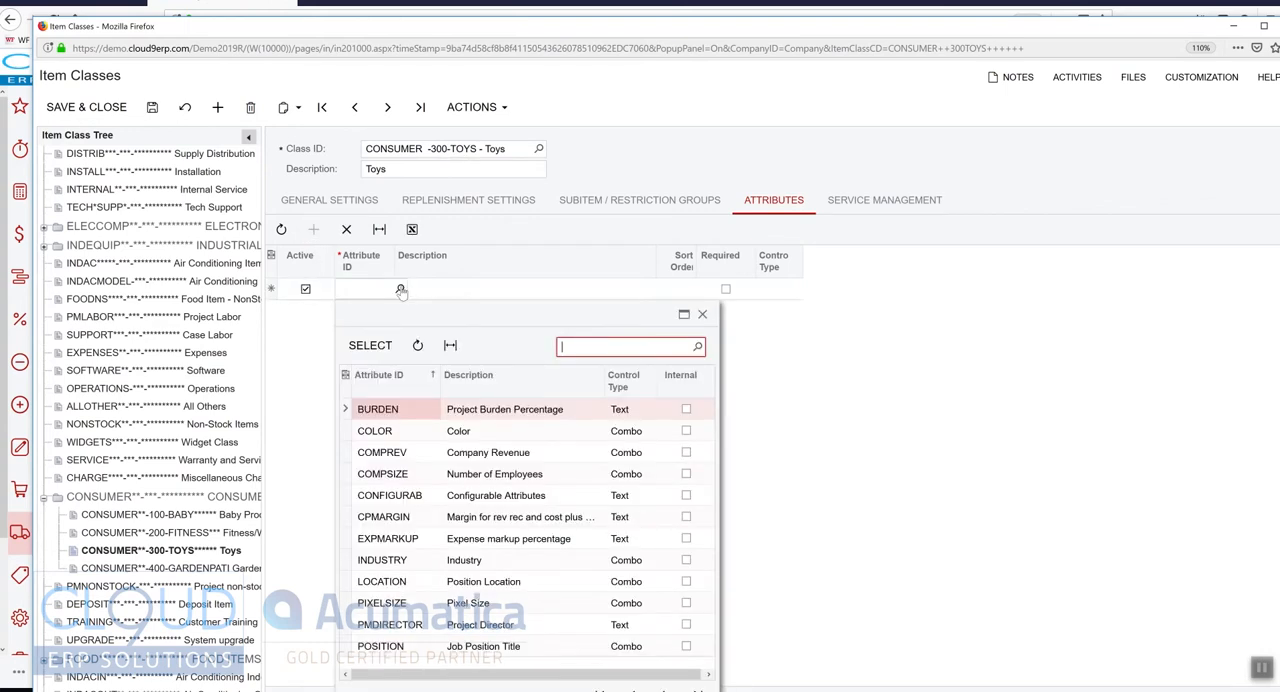
double_click(392, 433)
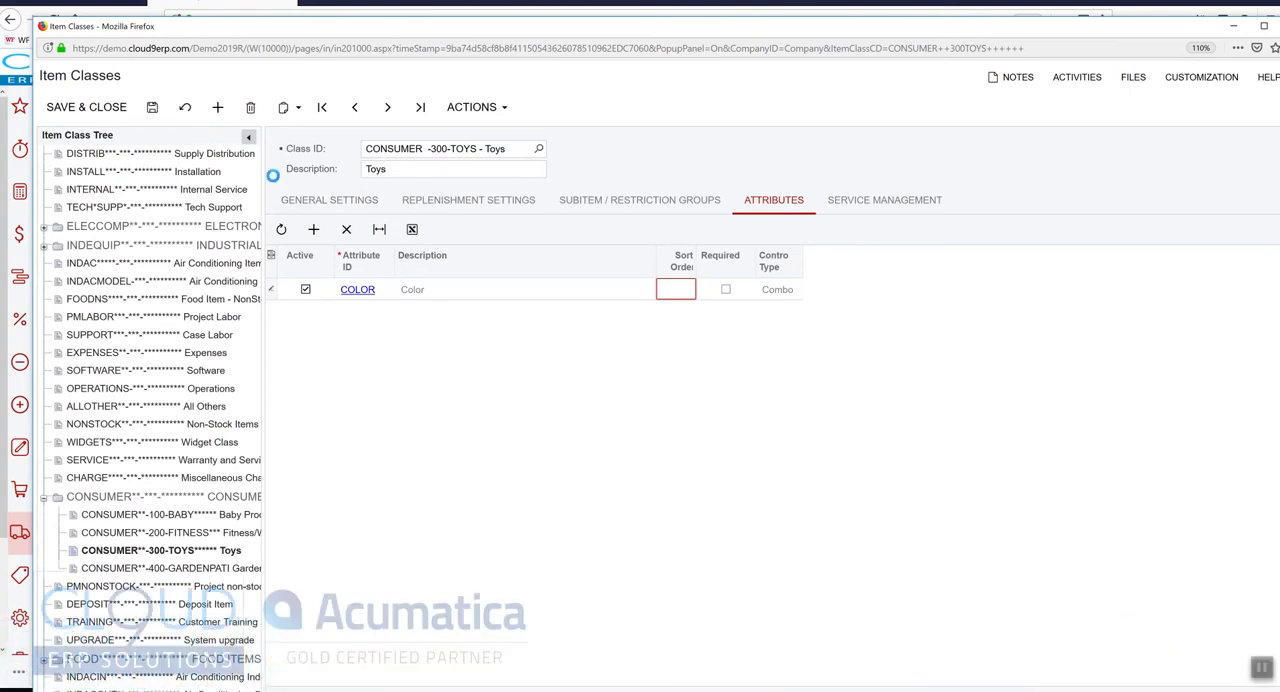
key("ctrl+s")
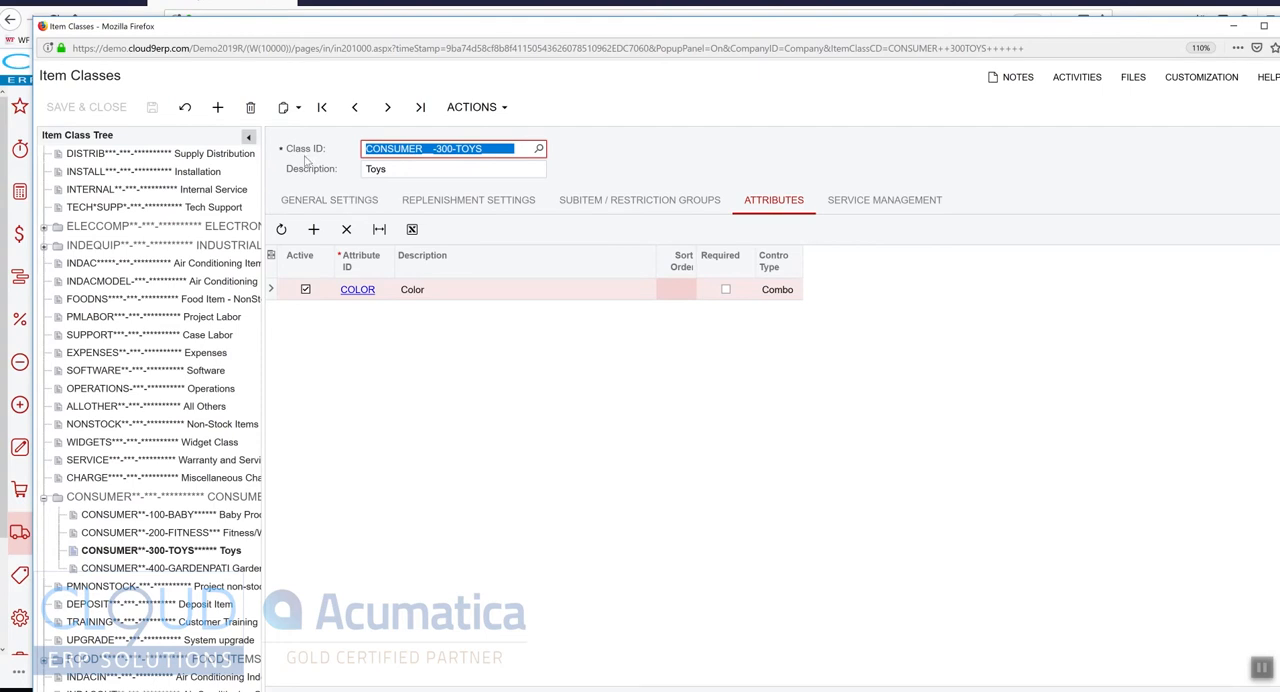
left_click(882, 201)
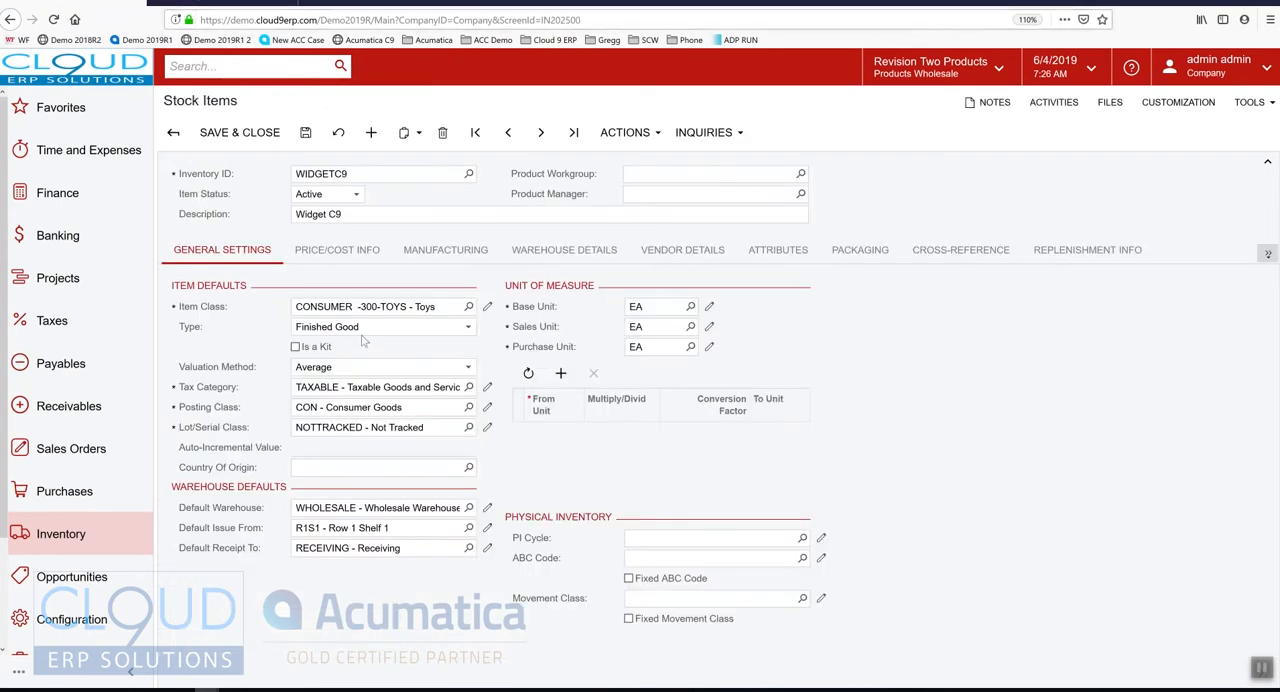
Examine the item types and valuation methods that are available for the WIDGETC9 stock item
left_click(366, 328)
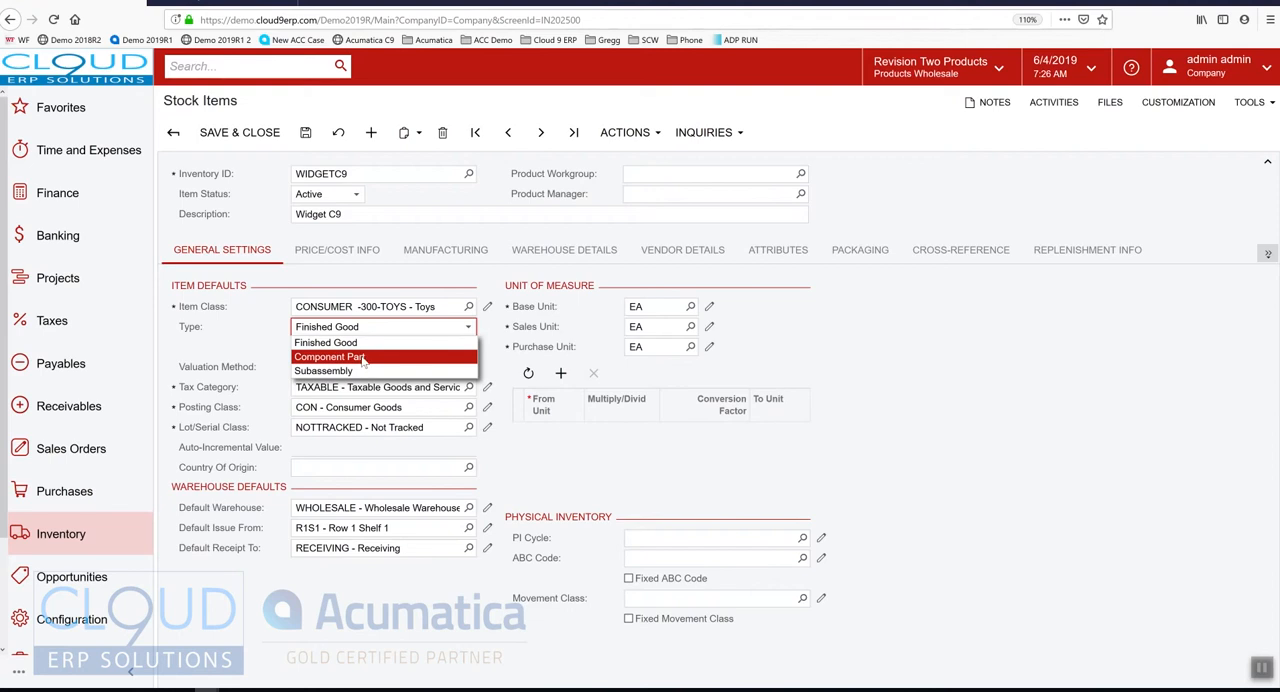
left_click(230, 352)
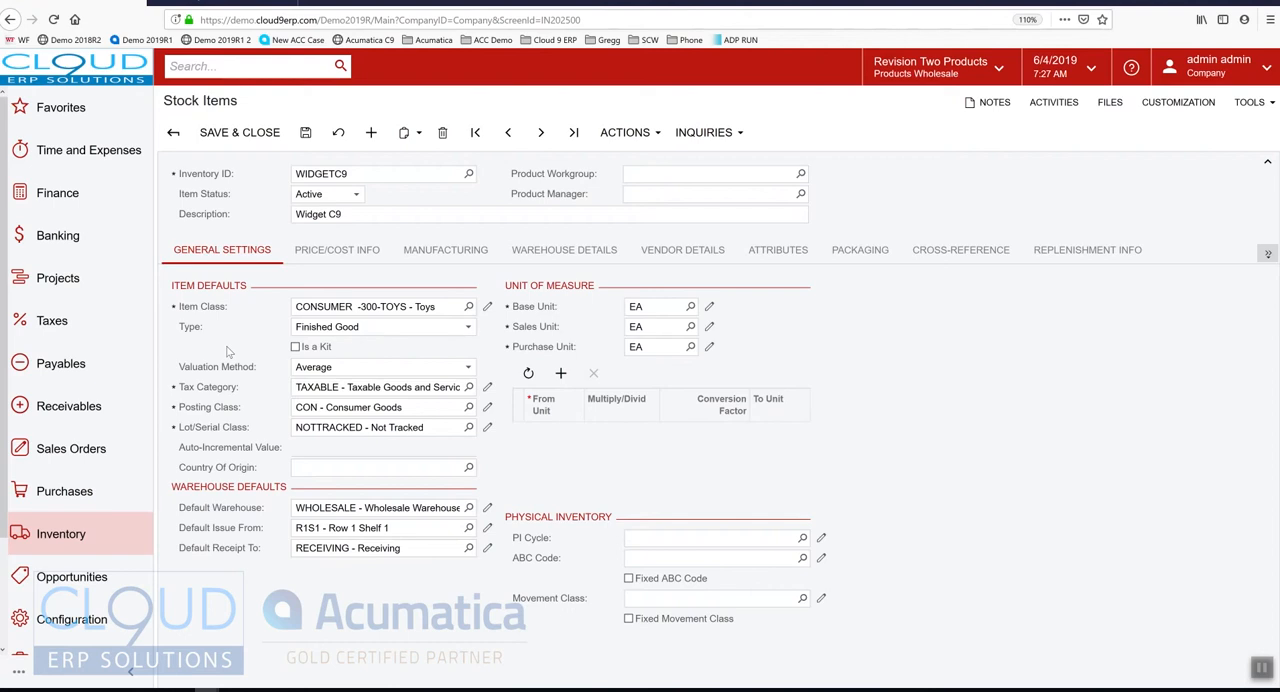
left_click(339, 375)
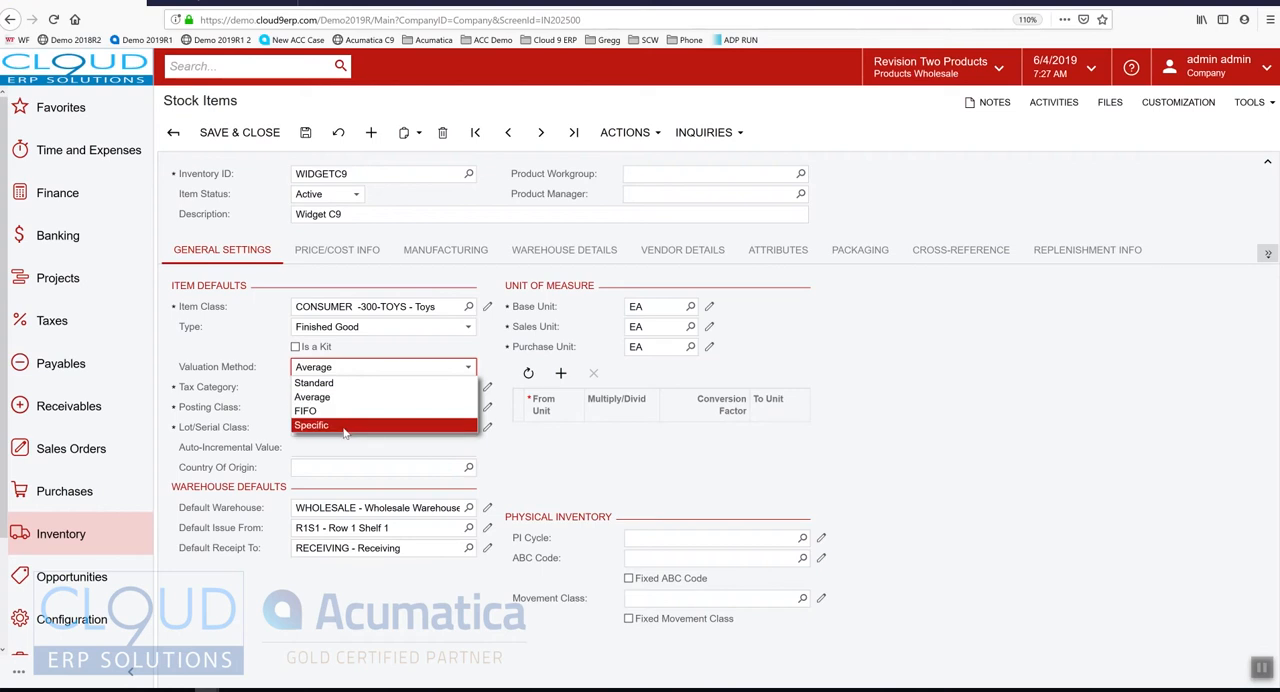
left_click(227, 349)
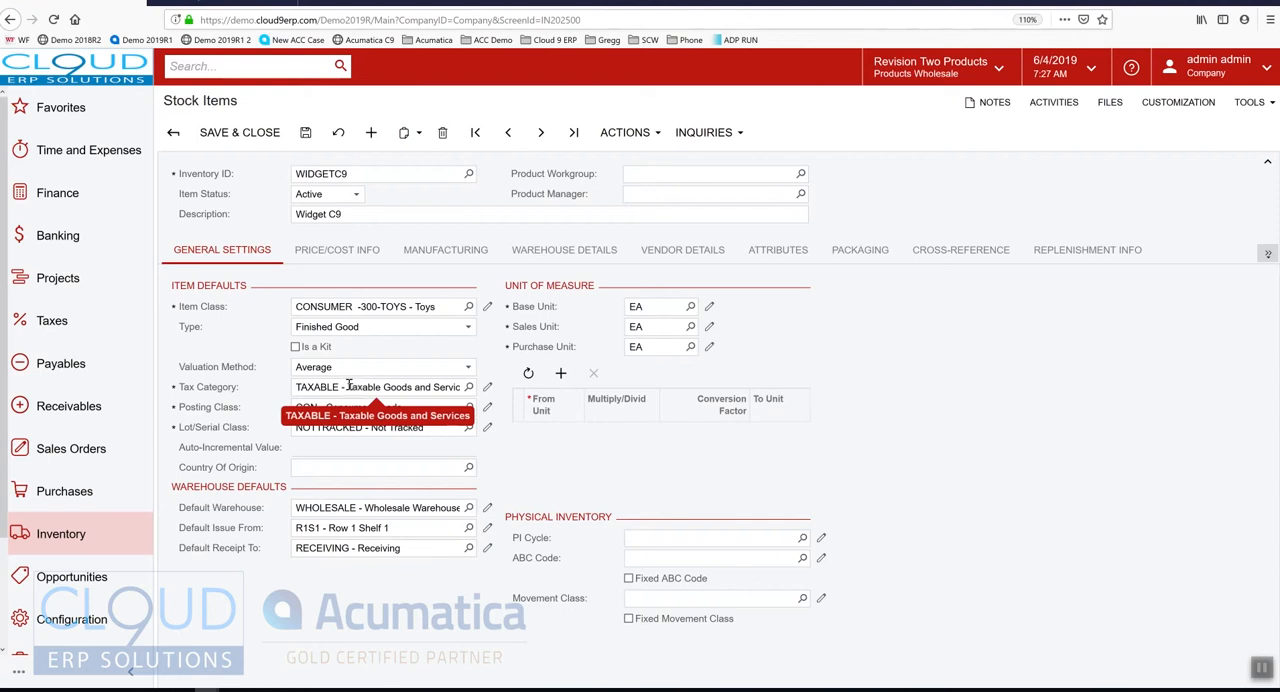
Review WIDGETC9's tax category, lot/serial class, country of origin and warehouse defaults
key("Tab")
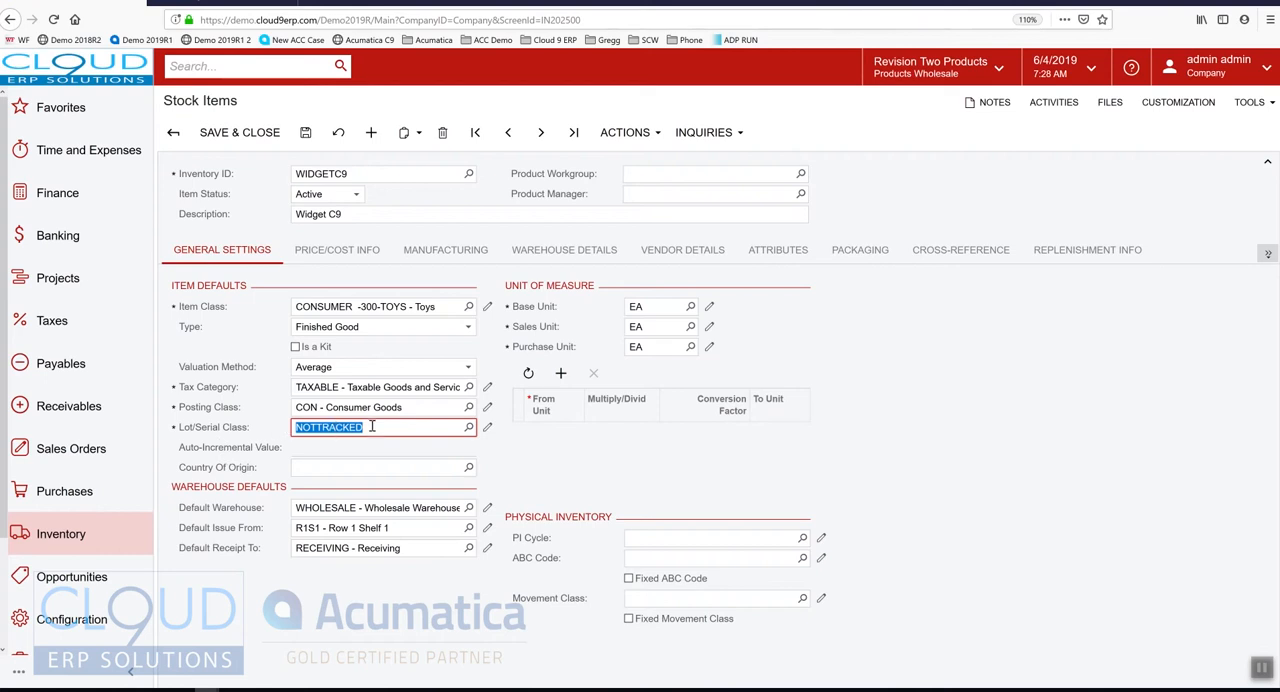
left_click(237, 442)
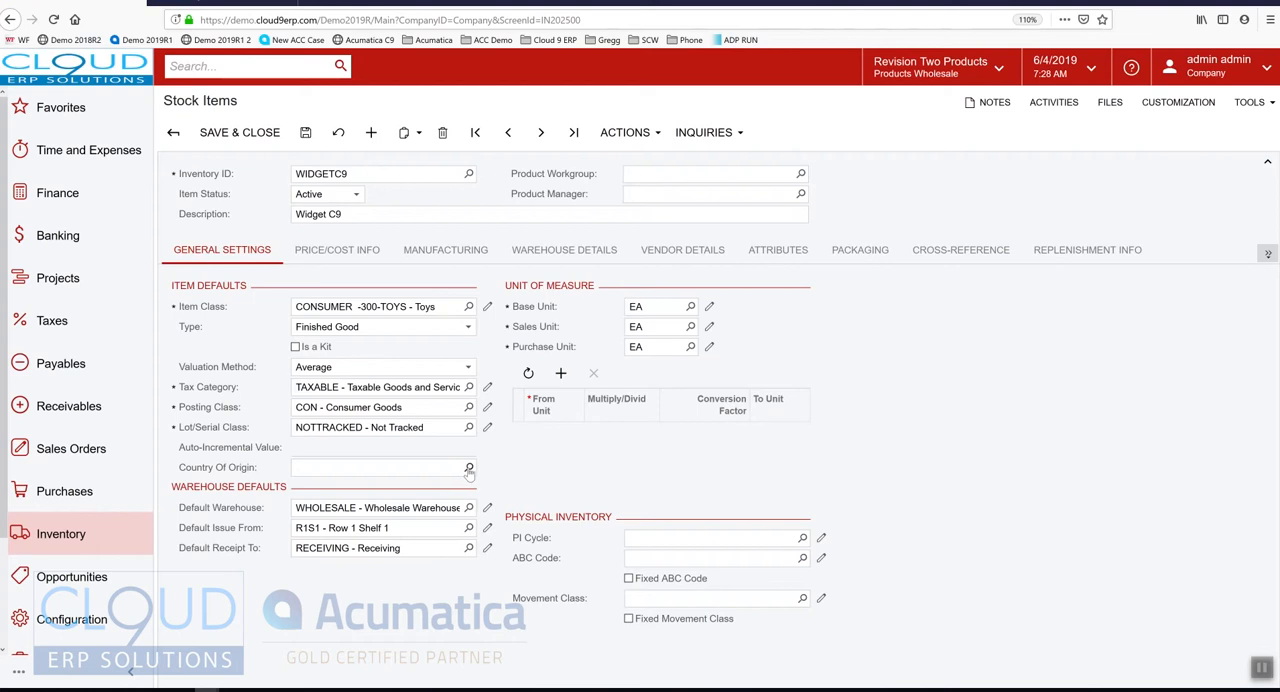
left_click(187, 428)
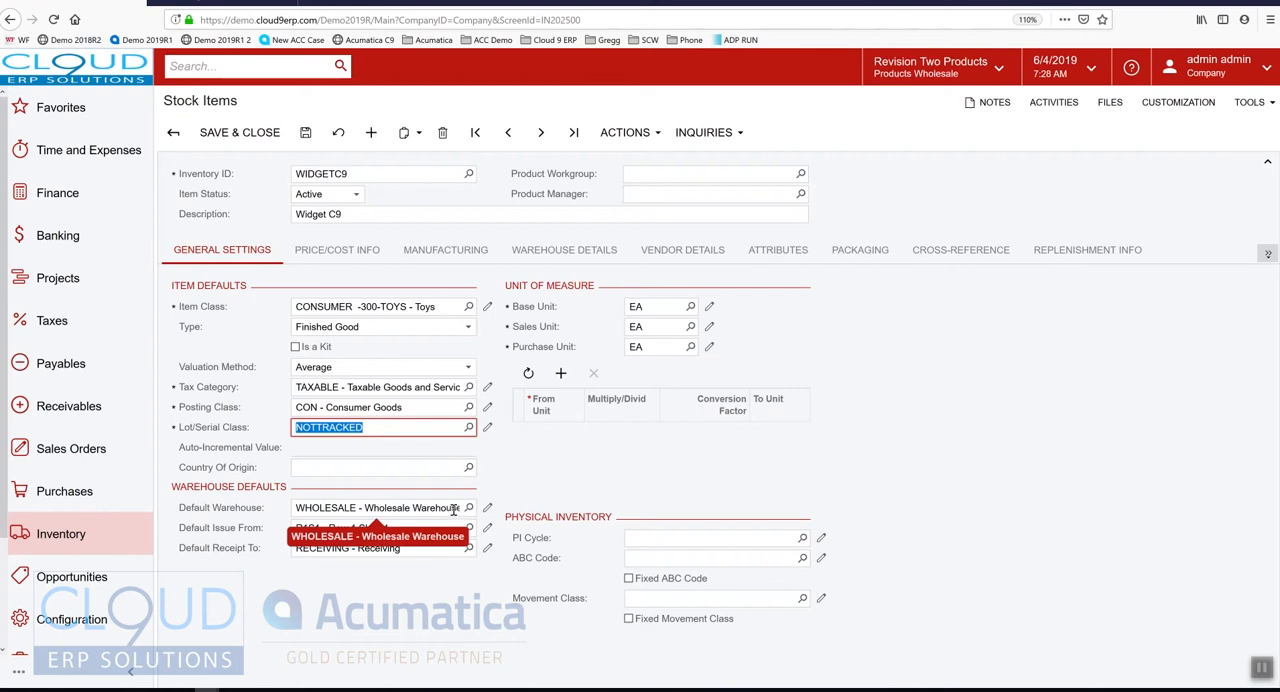
left_click(400, 618)
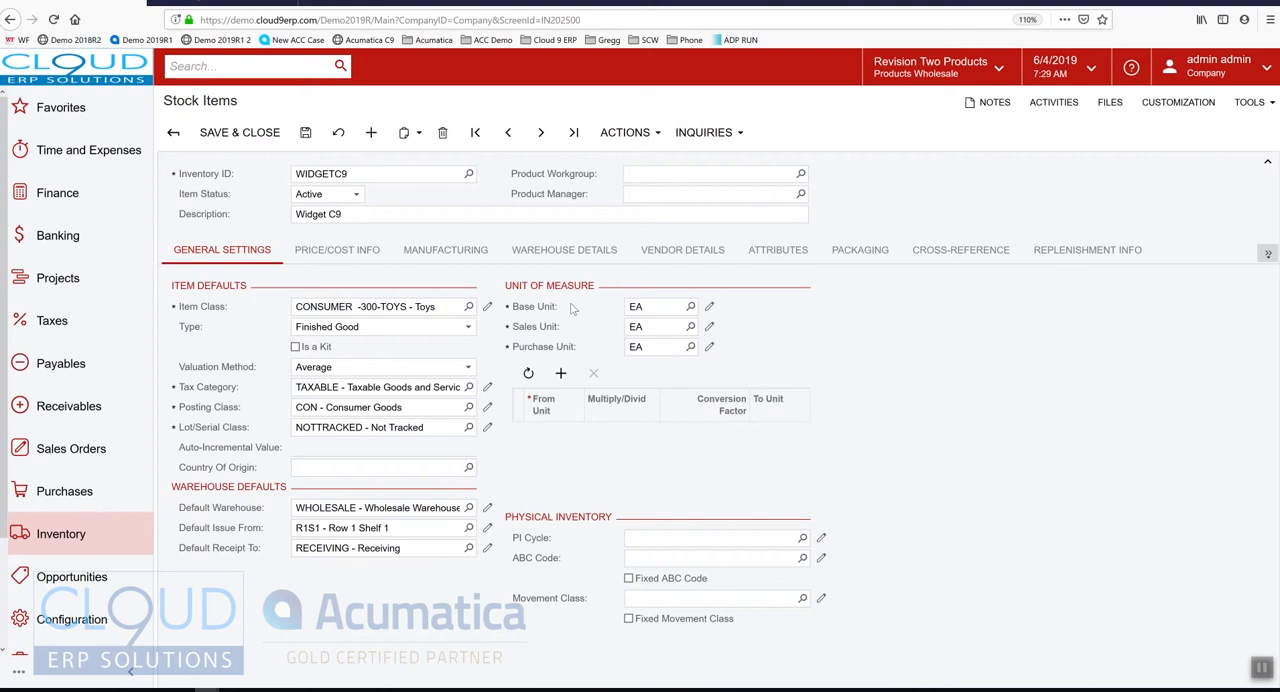
Add an empty unit conversion row to the item, and check which units can be selected as its purchase unit
left_click(690, 348)
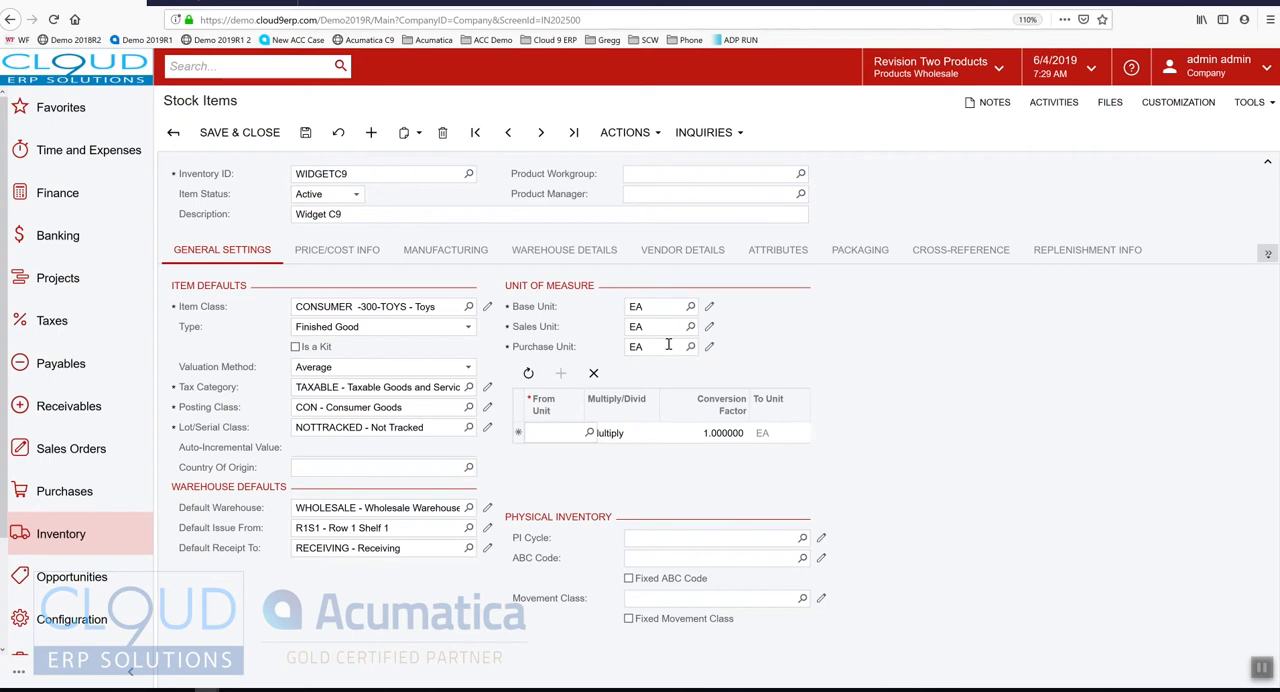
left_click(690, 347)
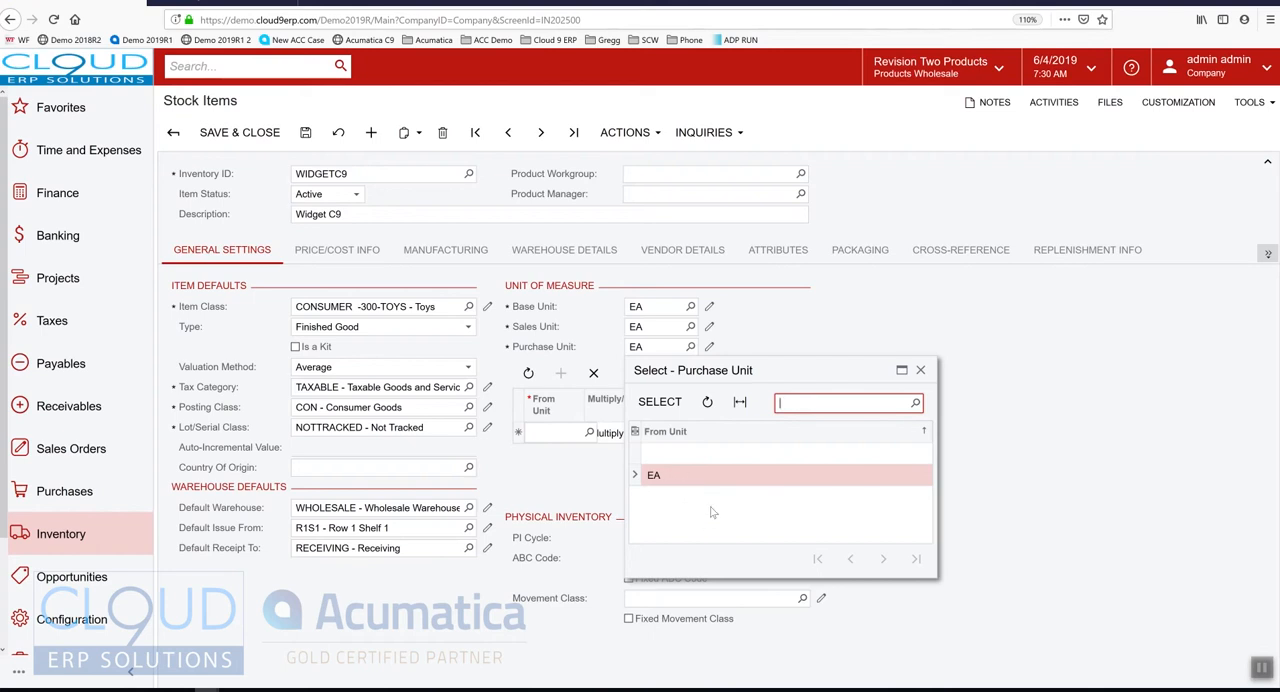
left_click(582, 323)
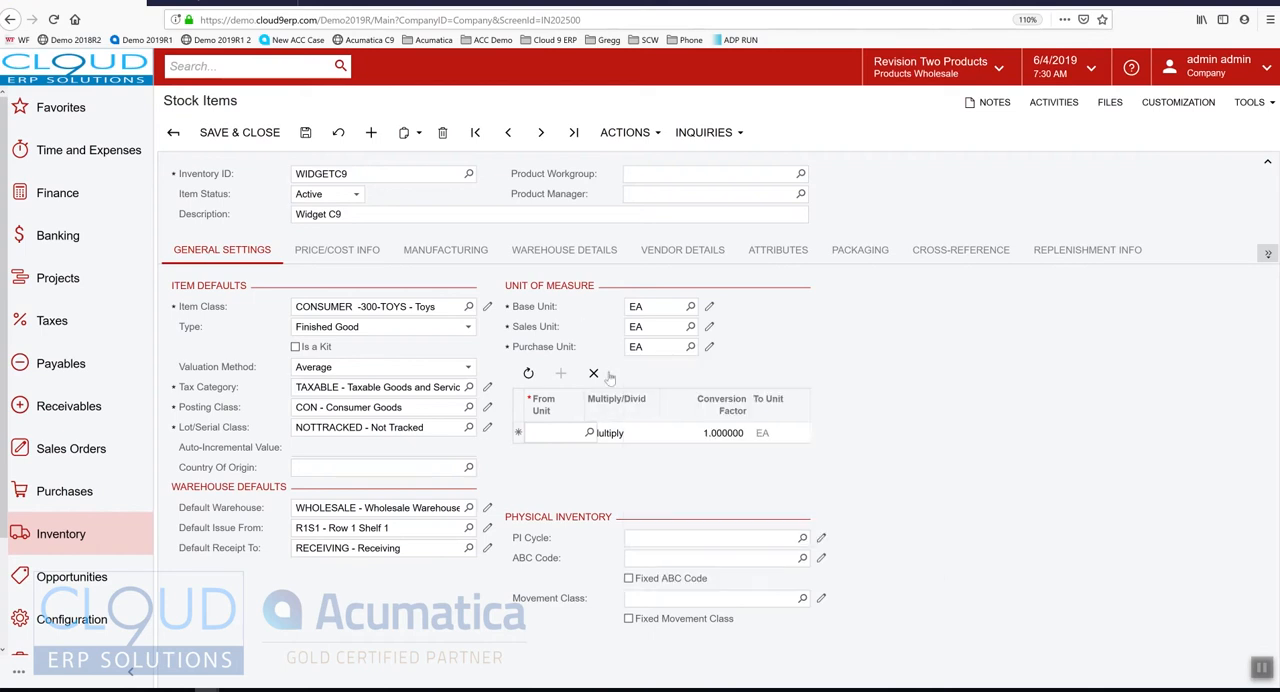
Define the unit conversion from BOX10 to EA with a multiply factor of 10, and save the item
left_click(560, 434)
left_click(589, 432)
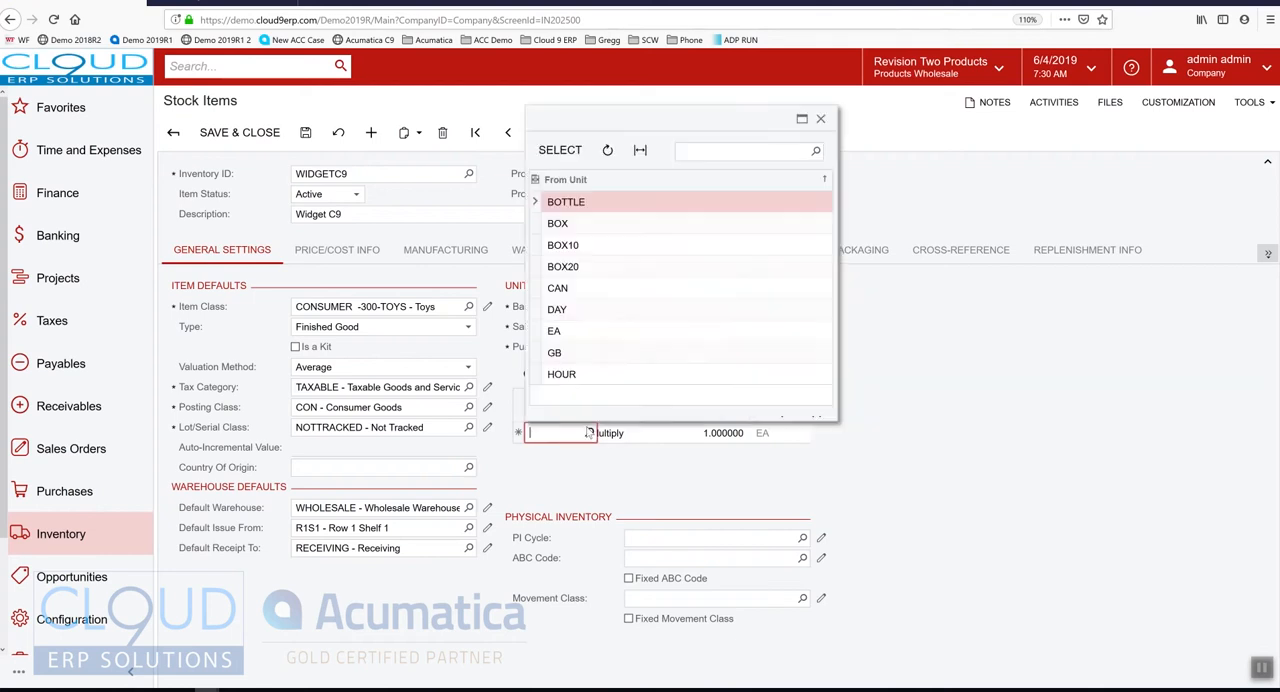
double_click(568, 252)
left_click(589, 434)
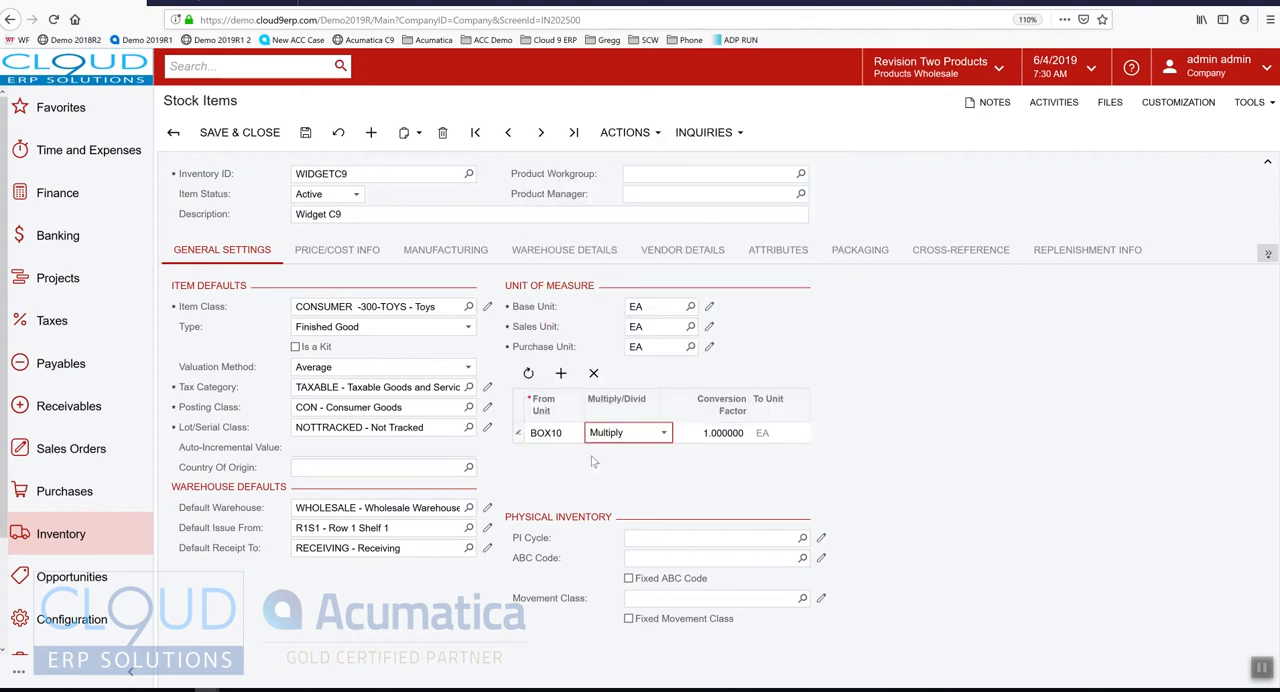
left_click(724, 434)
type("10")
key("Tab")
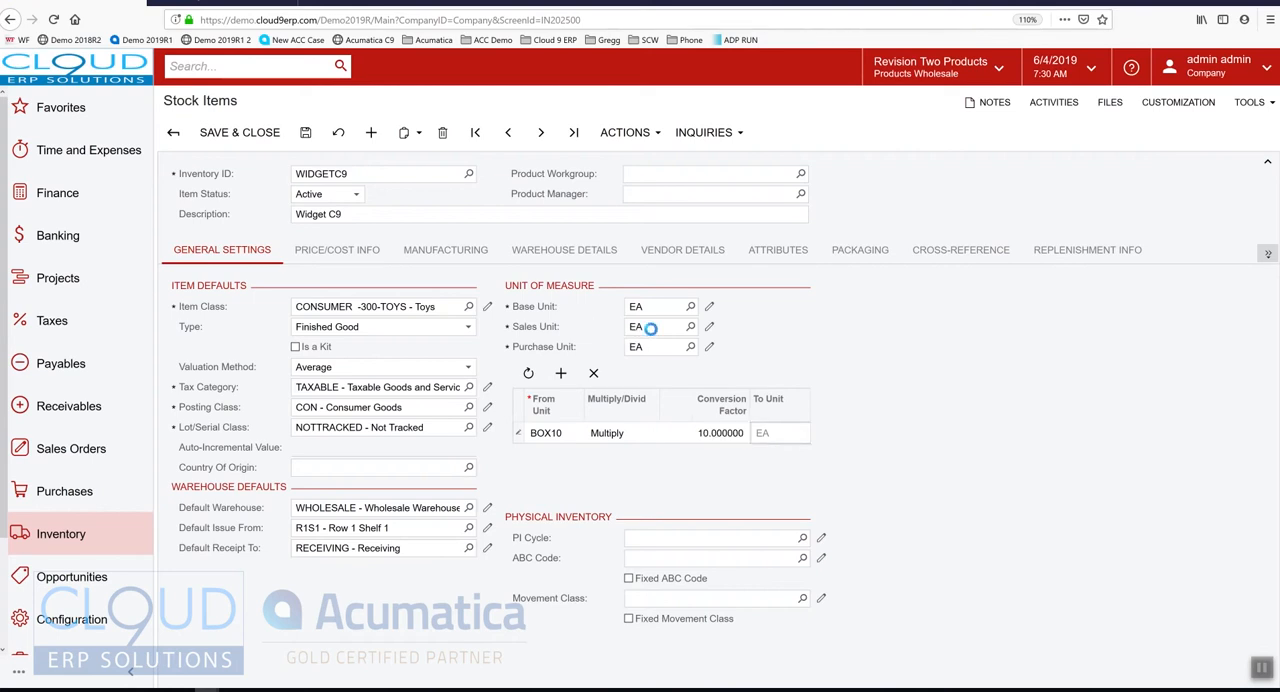
key("ctrl+s")
Set the item's purchase unit to BOX10 and save the item
left_click(690, 346)
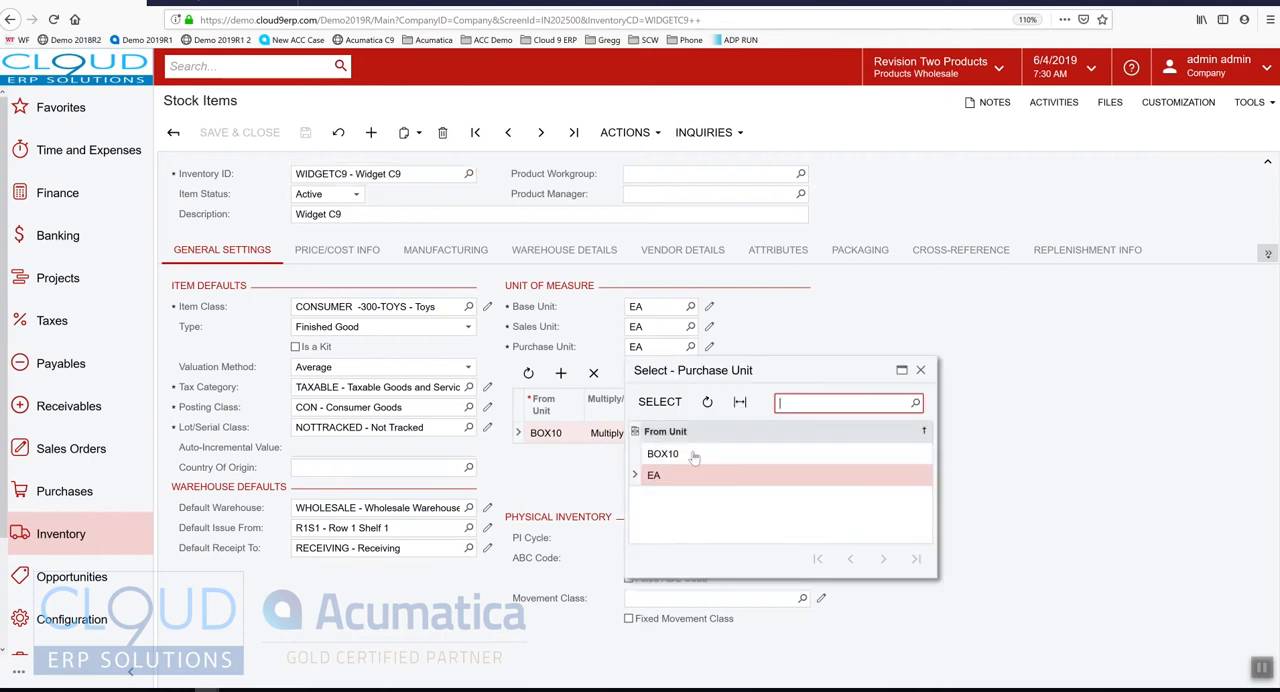
double_click(692, 456)
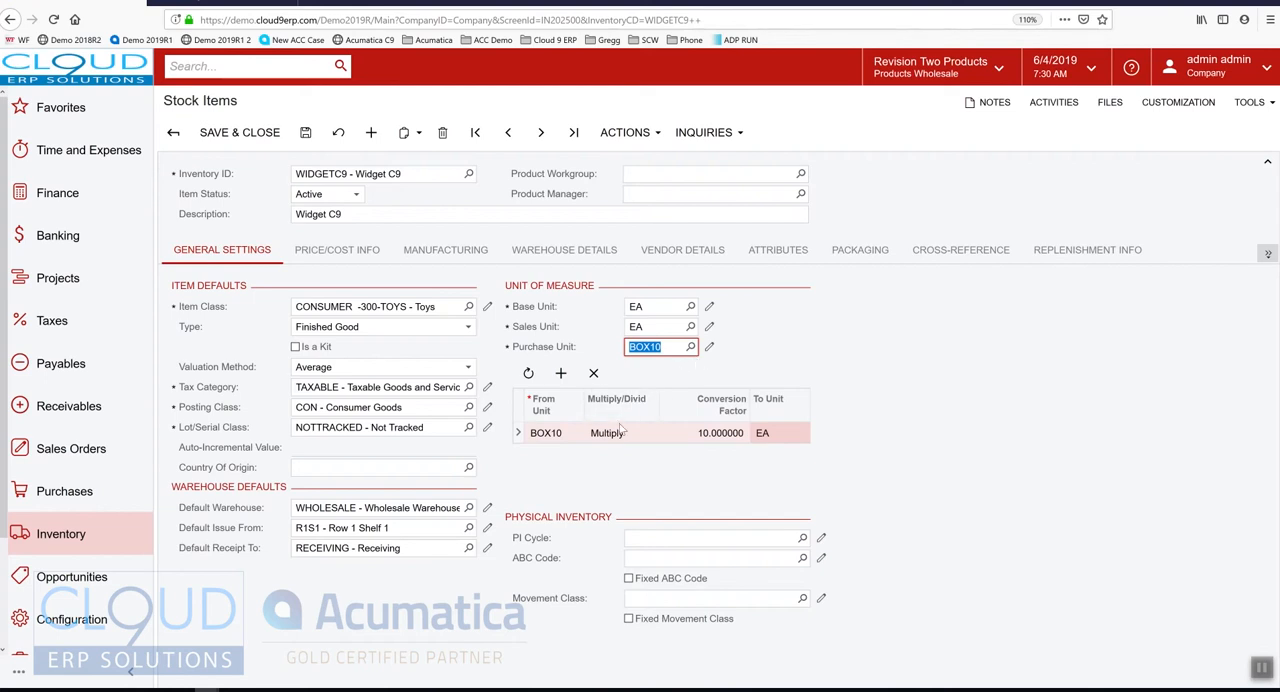
key("ctrl+s")
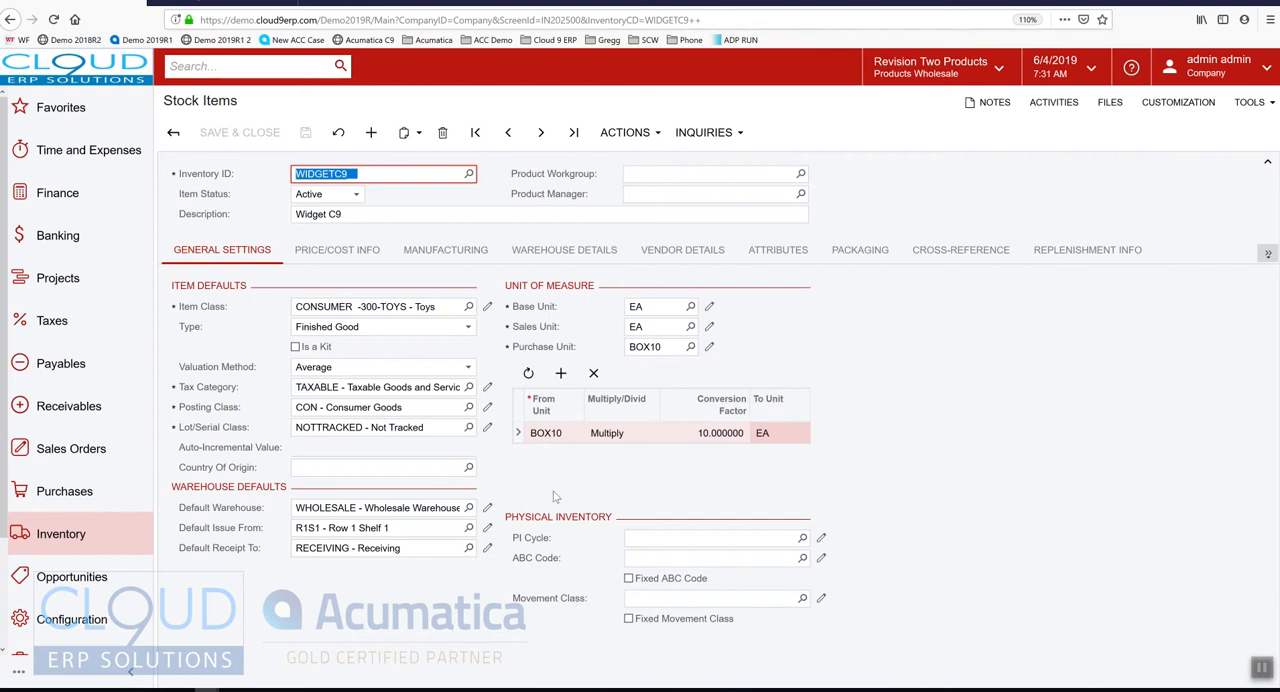
Assign the WIDGET price class to the item in its price and cost information
left_click(338, 250)
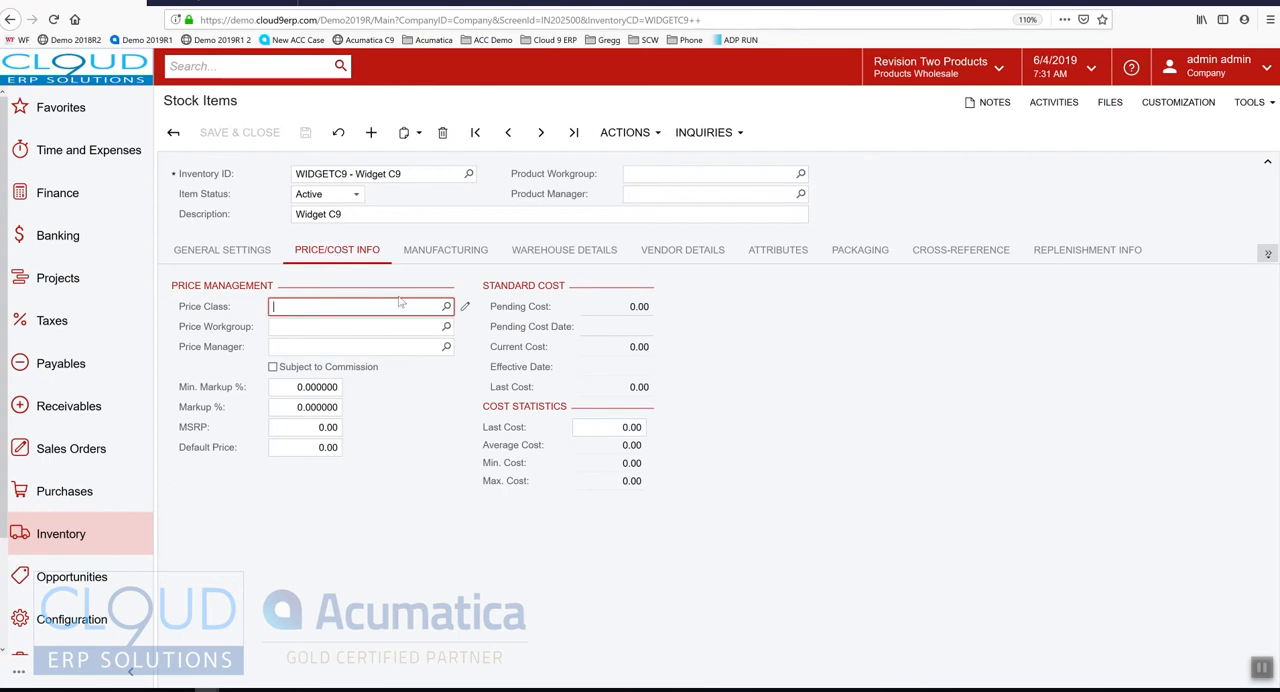
left_click(447, 308)
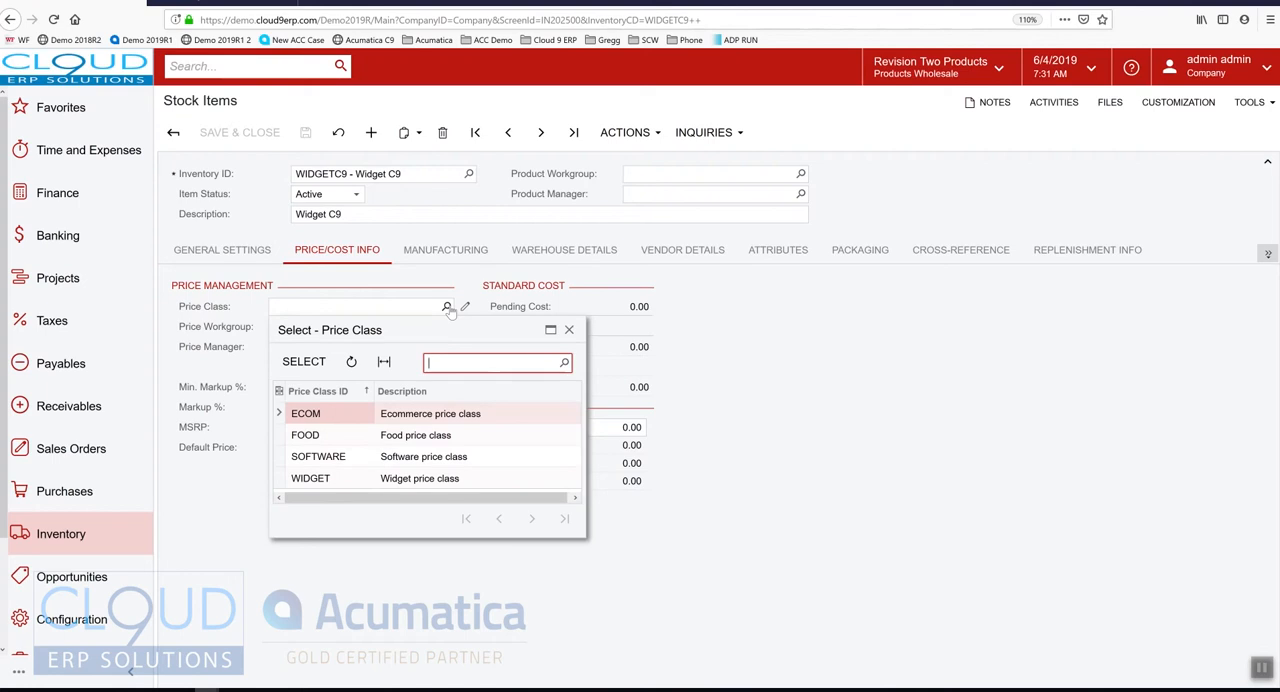
left_click(222, 217)
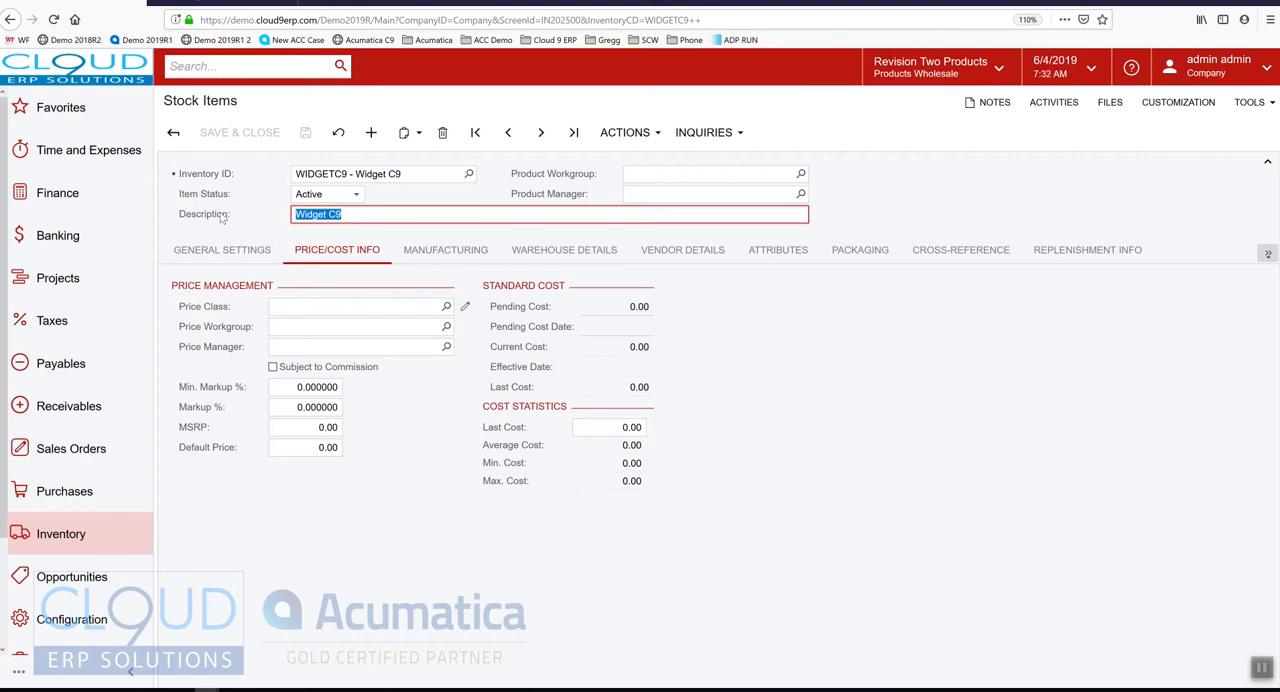
left_click(446, 306)
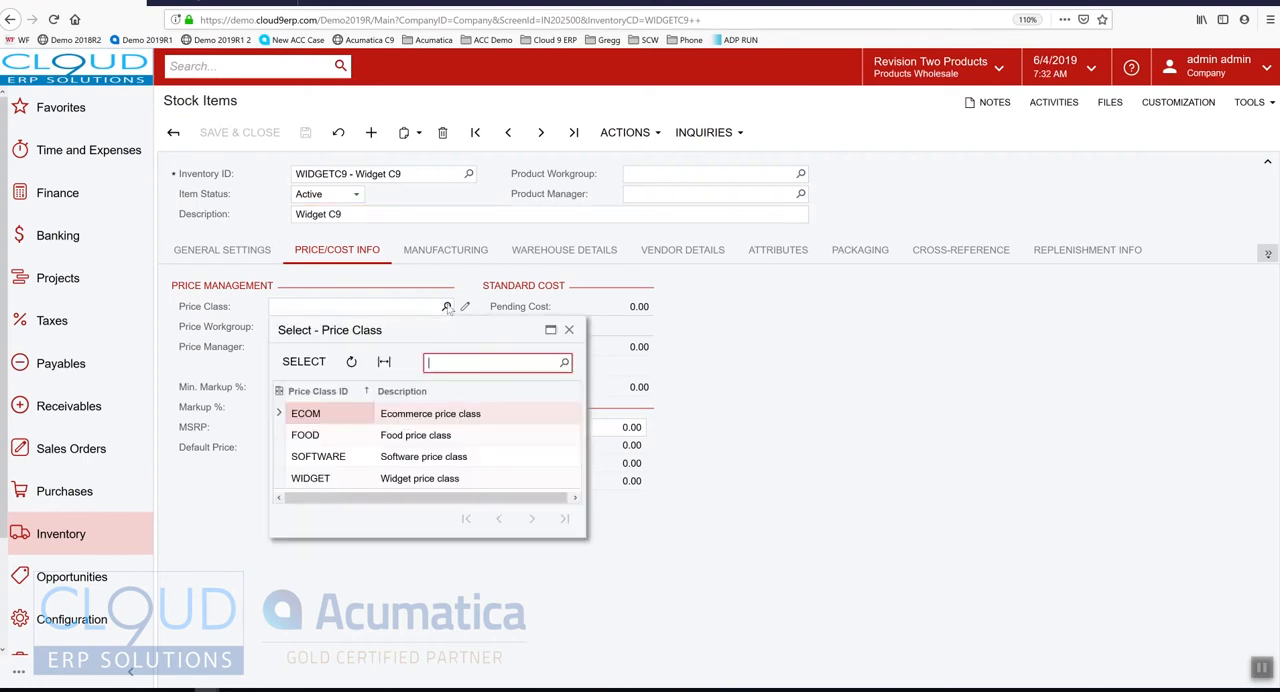
double_click(320, 481)
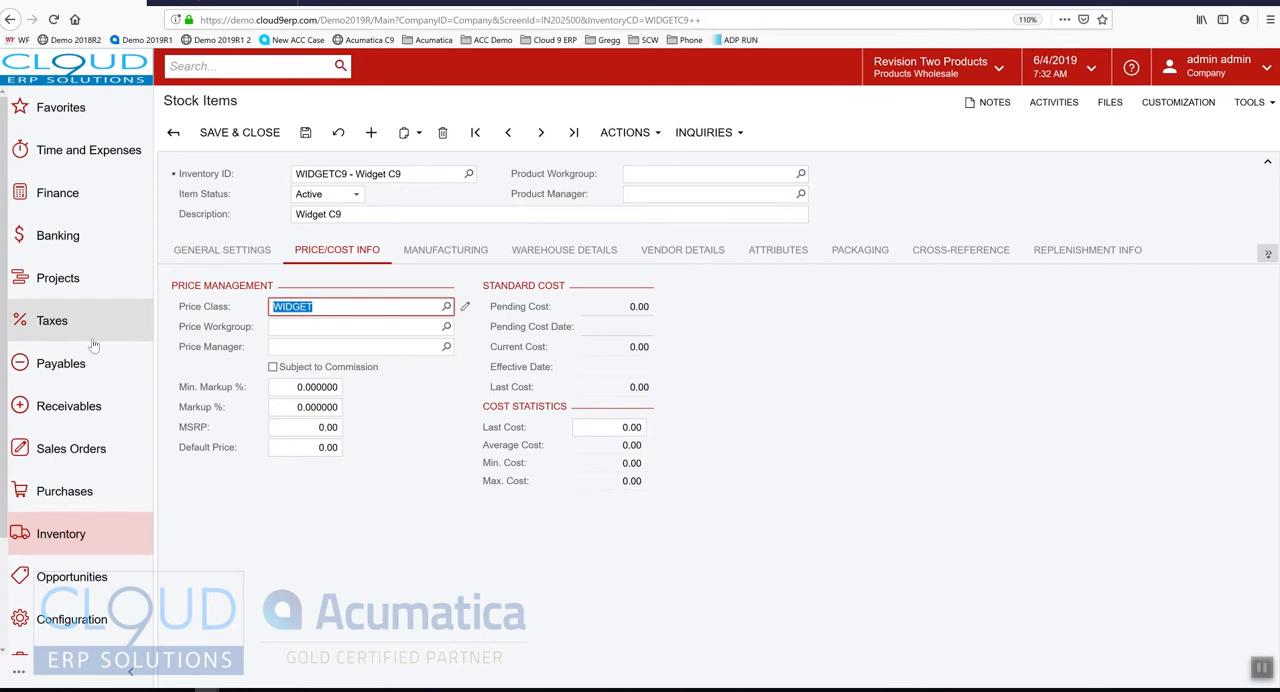
Review the product workgroup and manager fields, and set the item's minimum markup to 2% and its markup to 10%
left_click(656, 192)
left_click(656, 178)
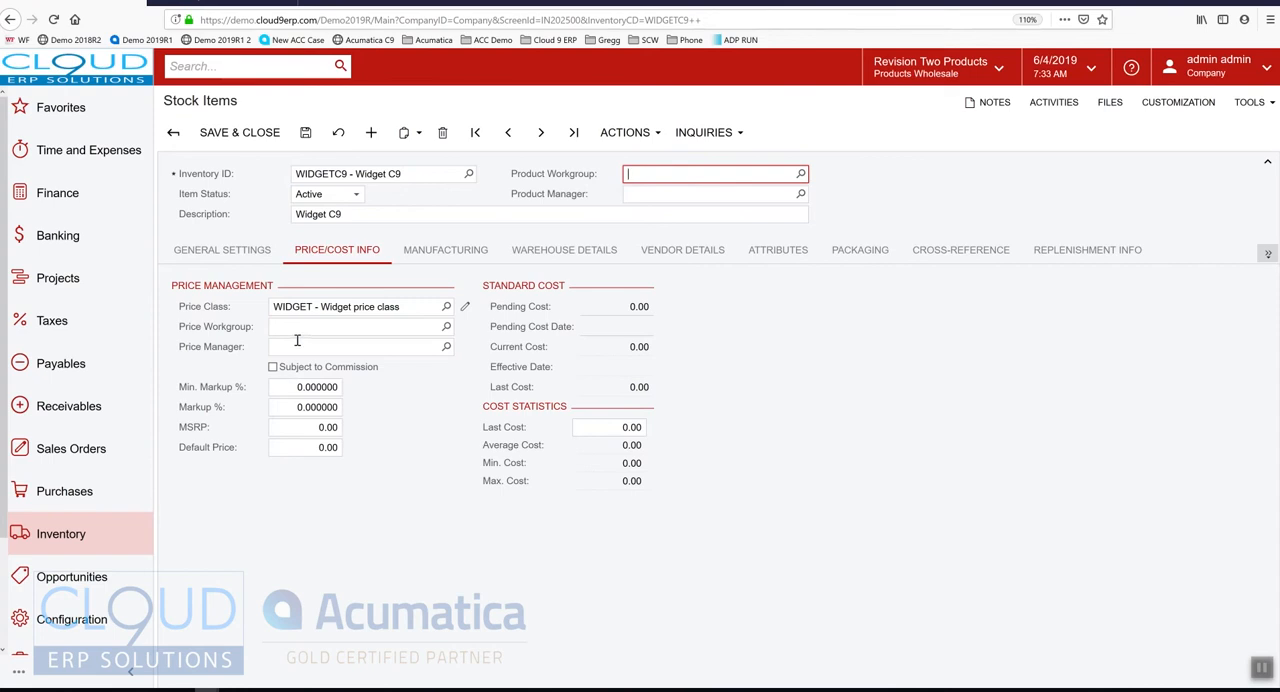
left_click(285, 386)
type("2")
key("Tab")
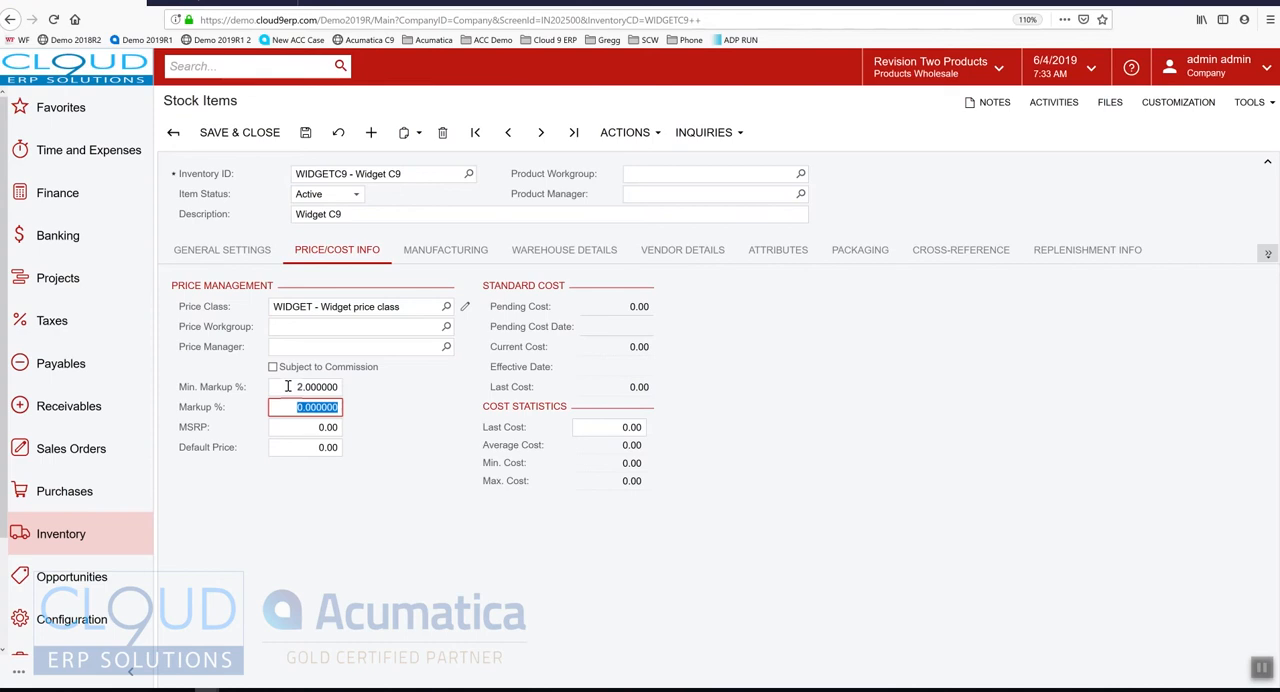
type("10")
key("Tab")
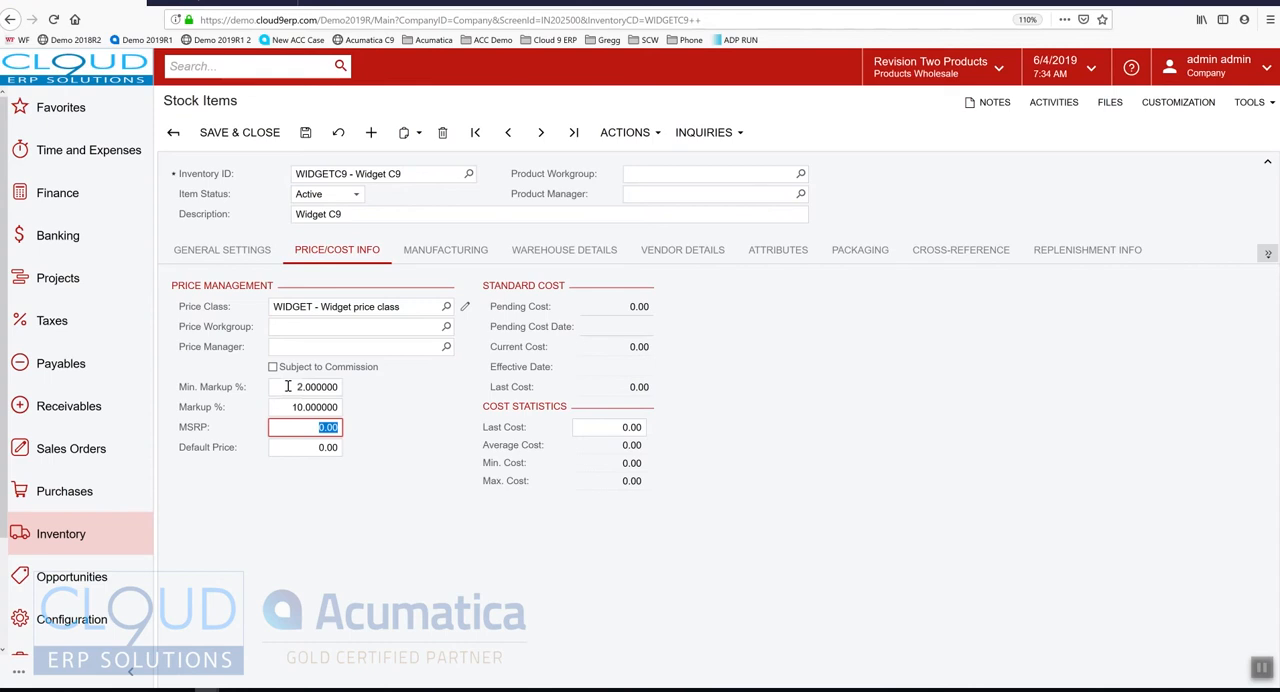
Set the item's MSRP to 100.00 and its default price to 90.00
type("100")
key("Tab")
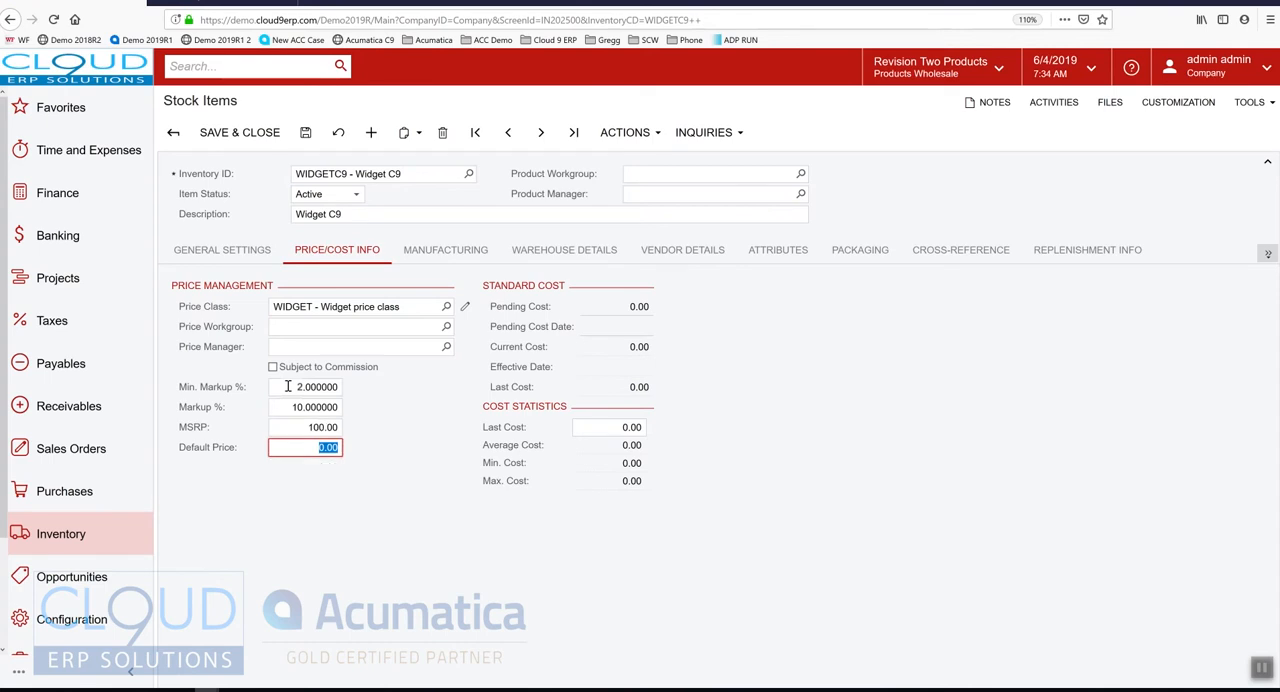
type("60")
key("Tab")
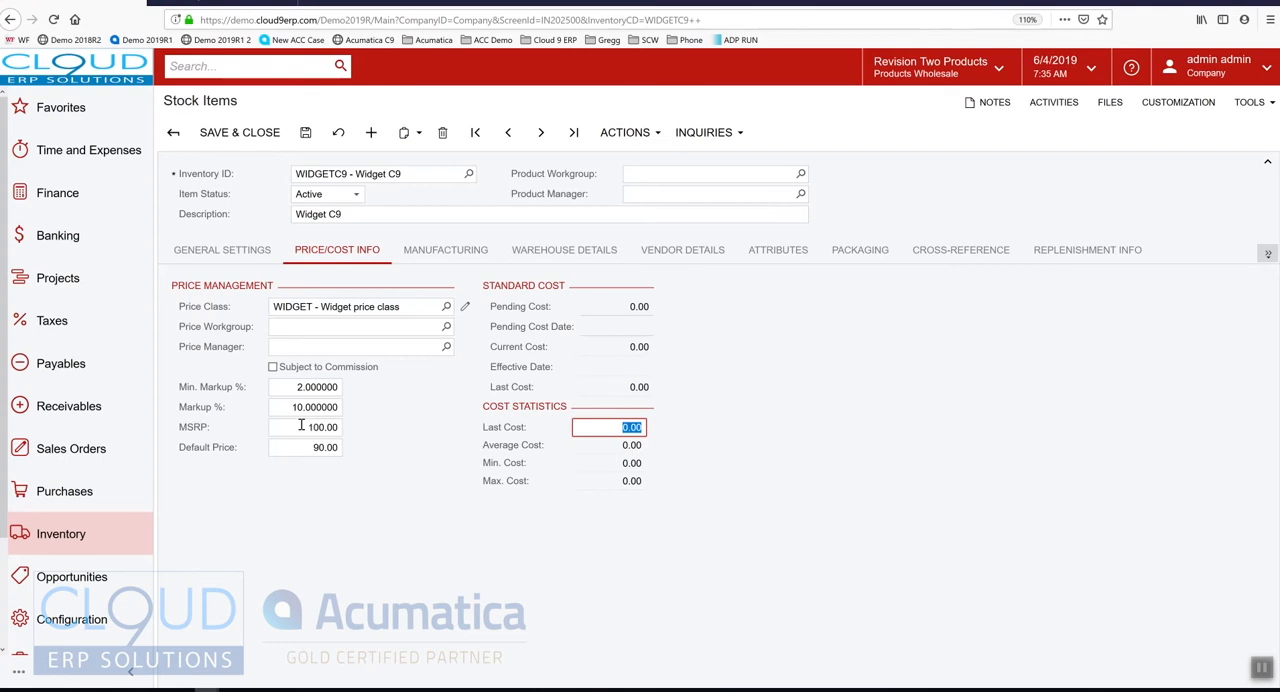
Review the item's manufacturing settings and the default receipt and issue locations in its warehouse details
left_click(428, 252)
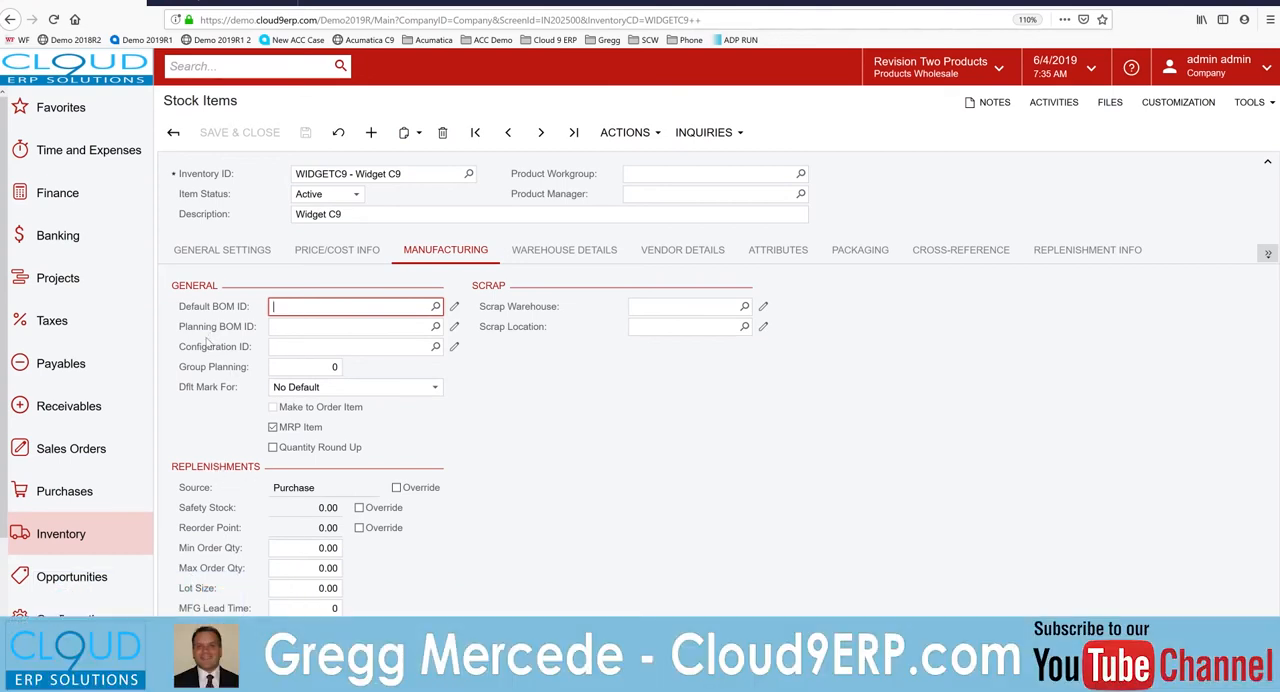
left_click(562, 255)
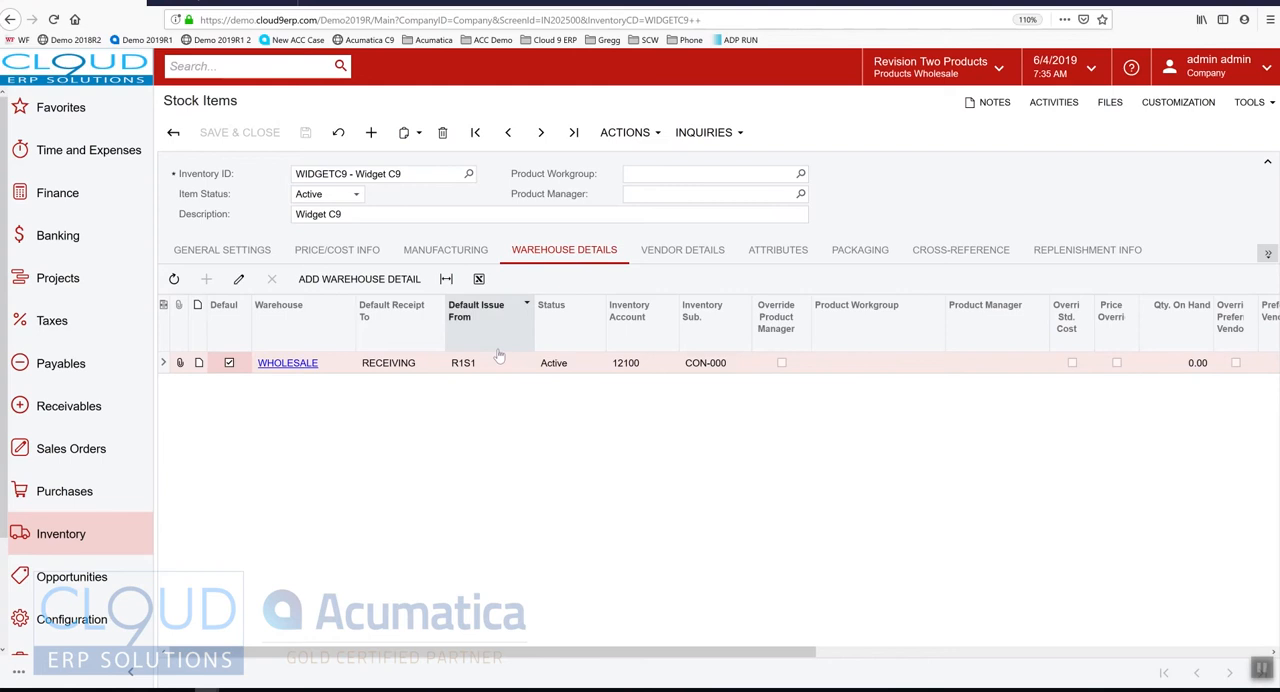
left_click(222, 250)
left_click(564, 250)
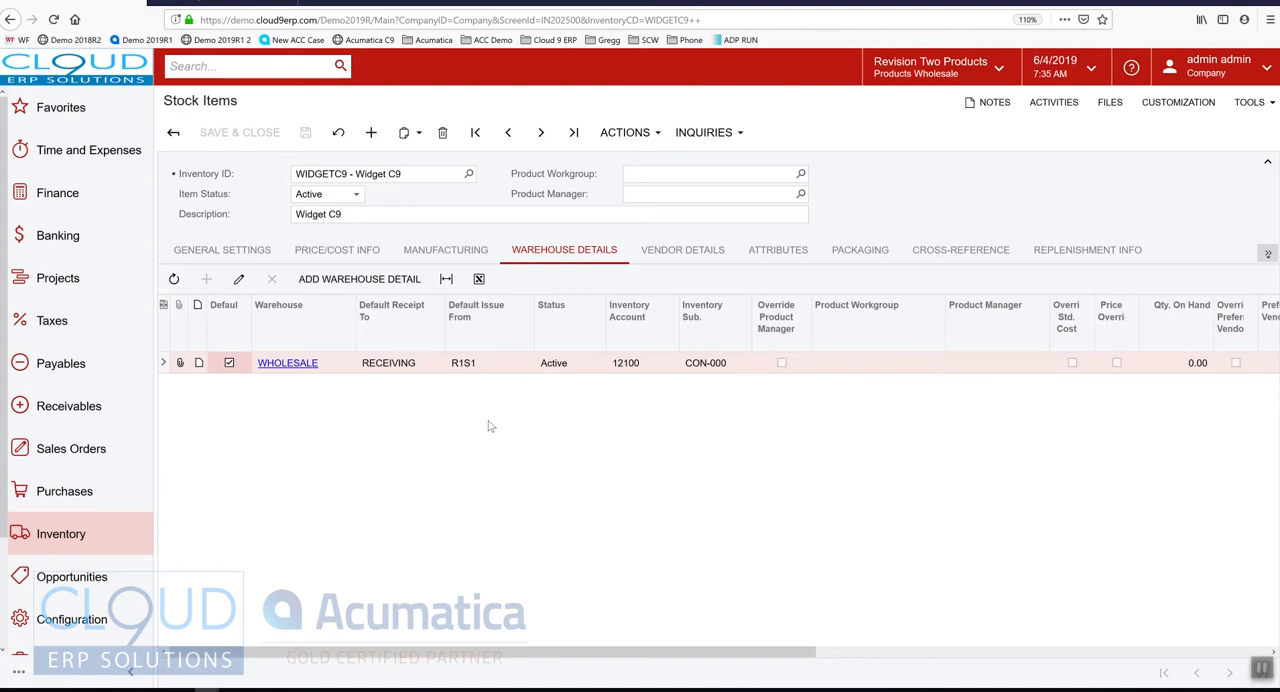
Open the item's WHOLESALE warehouse record and review its status options, storage defaults and inventory accounts
left_click(301, 364)
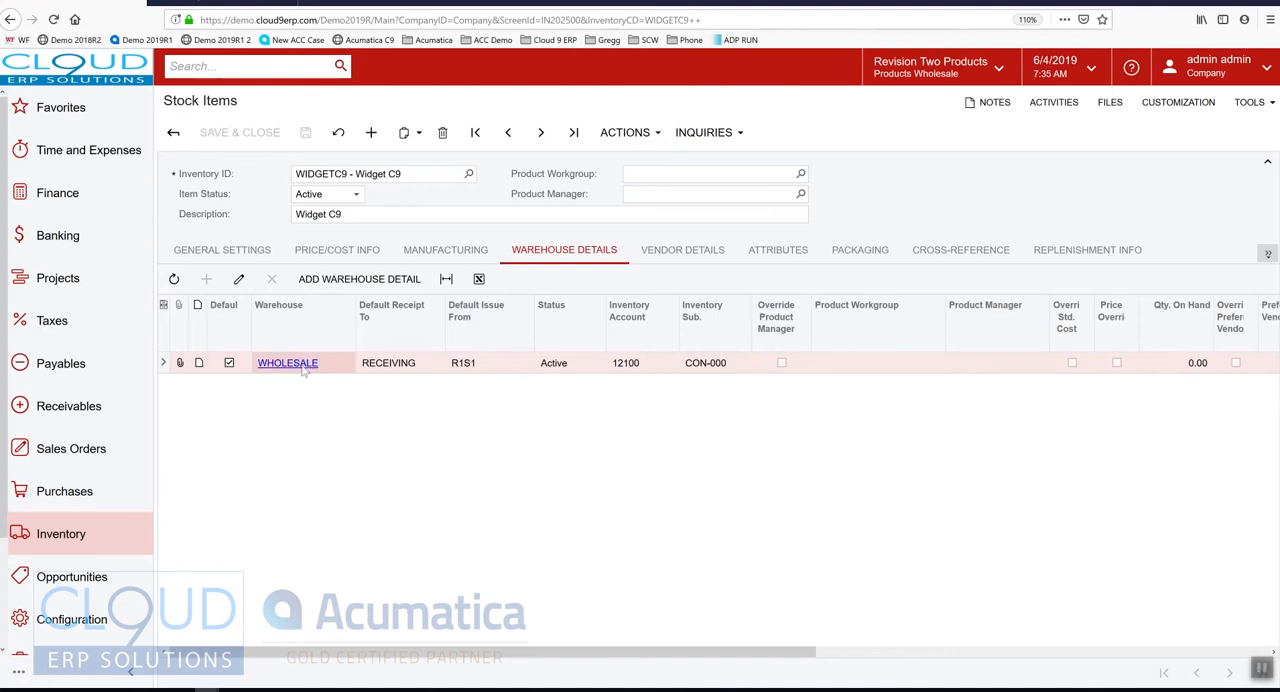
left_click_drag(335, 33, 519, 36)
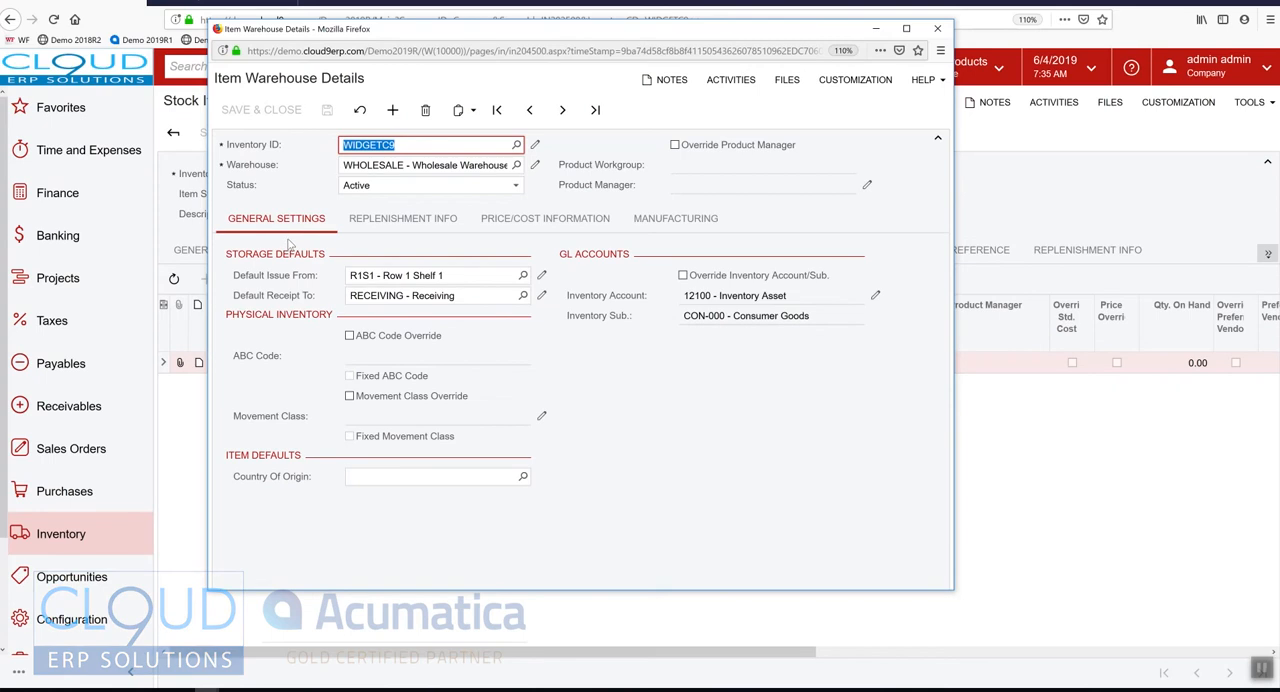
left_click(386, 187)
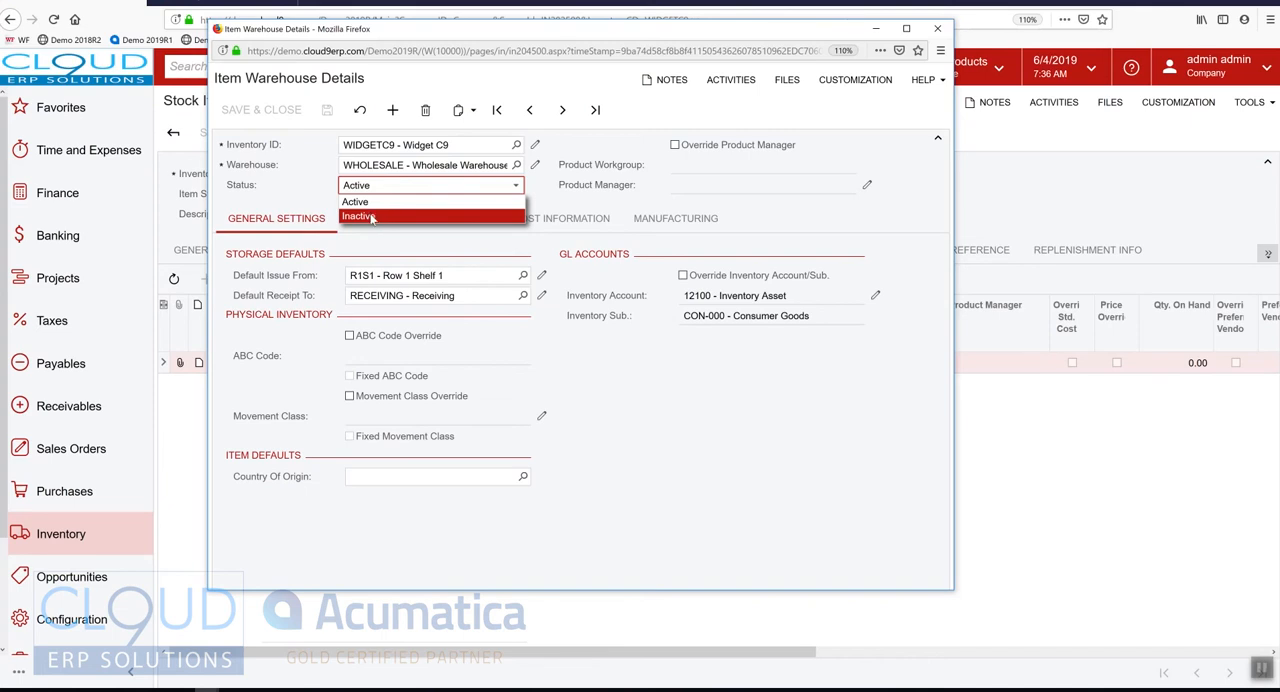
left_click(301, 194)
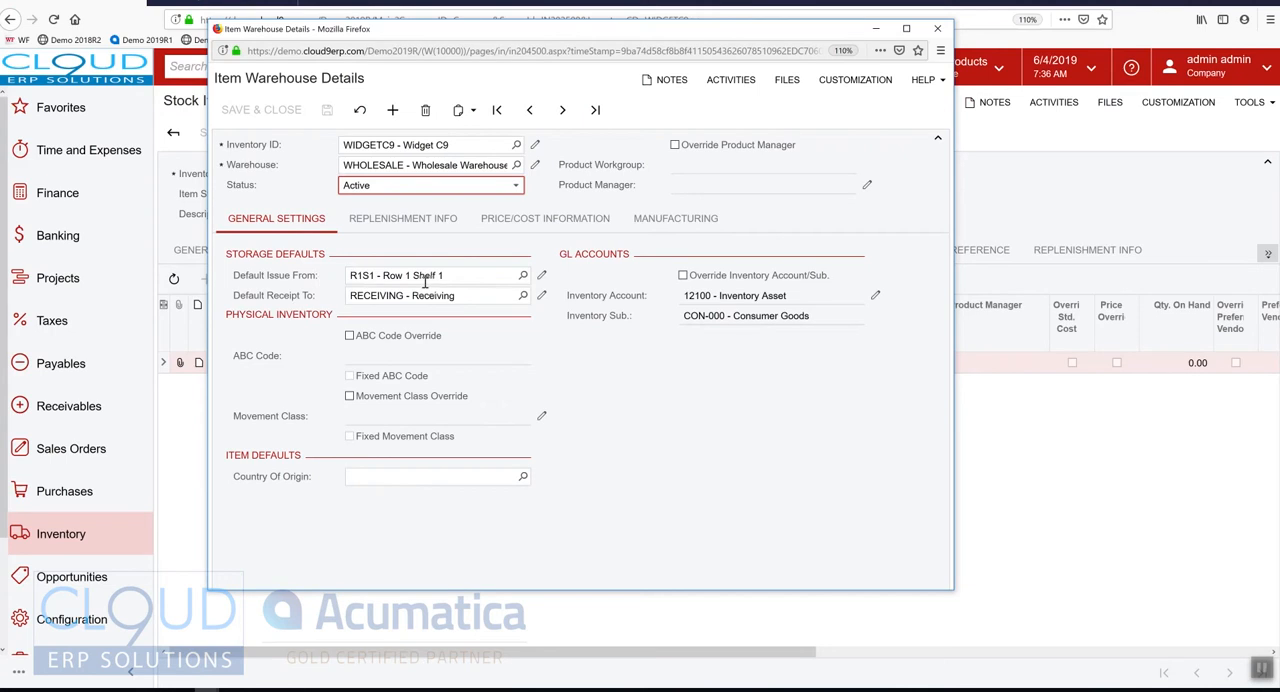
left_click_drag(414, 33, 383, 70)
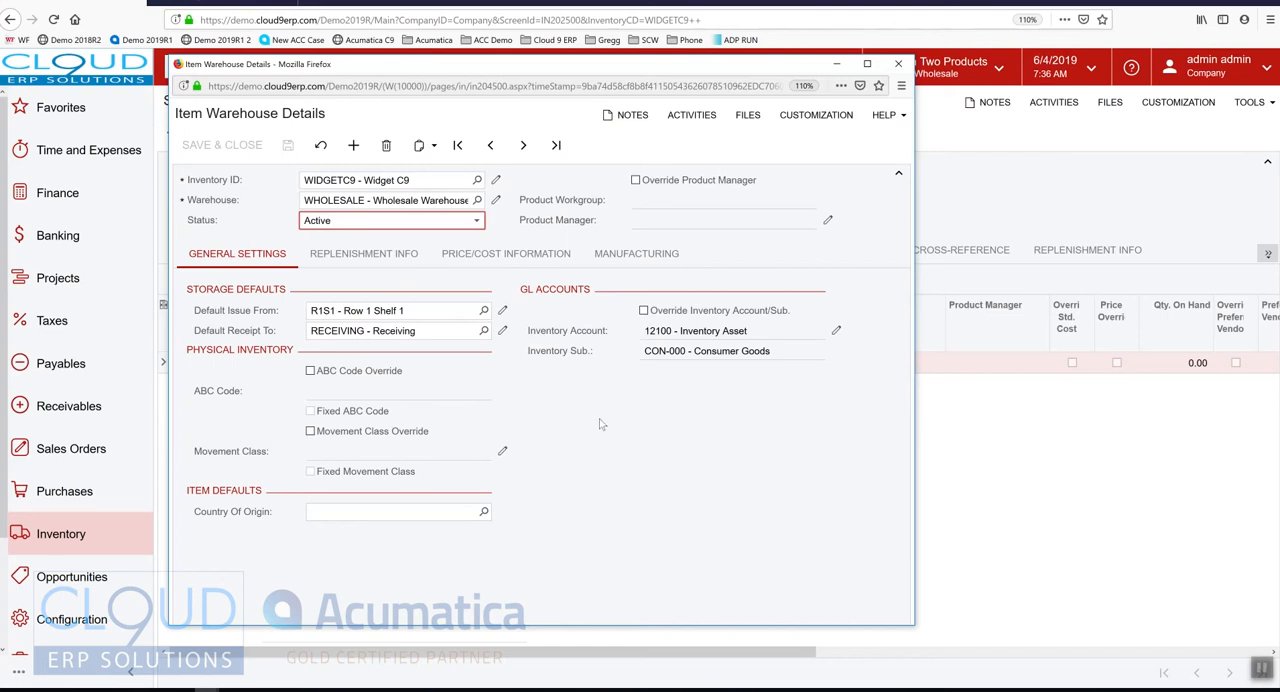
Examine the replenishment settings and preferred vendor parameters of the item's WHOLESALE warehouse record
left_click(341, 259)
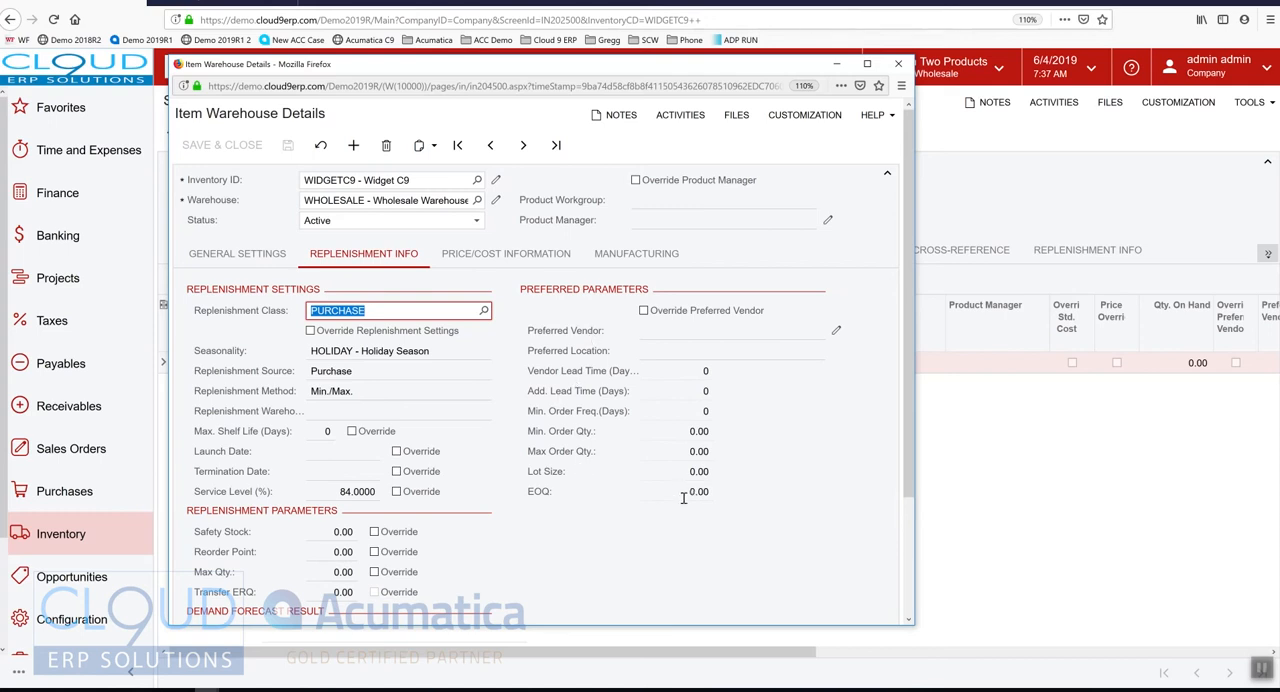
left_click(898, 64)
left_click(681, 252)
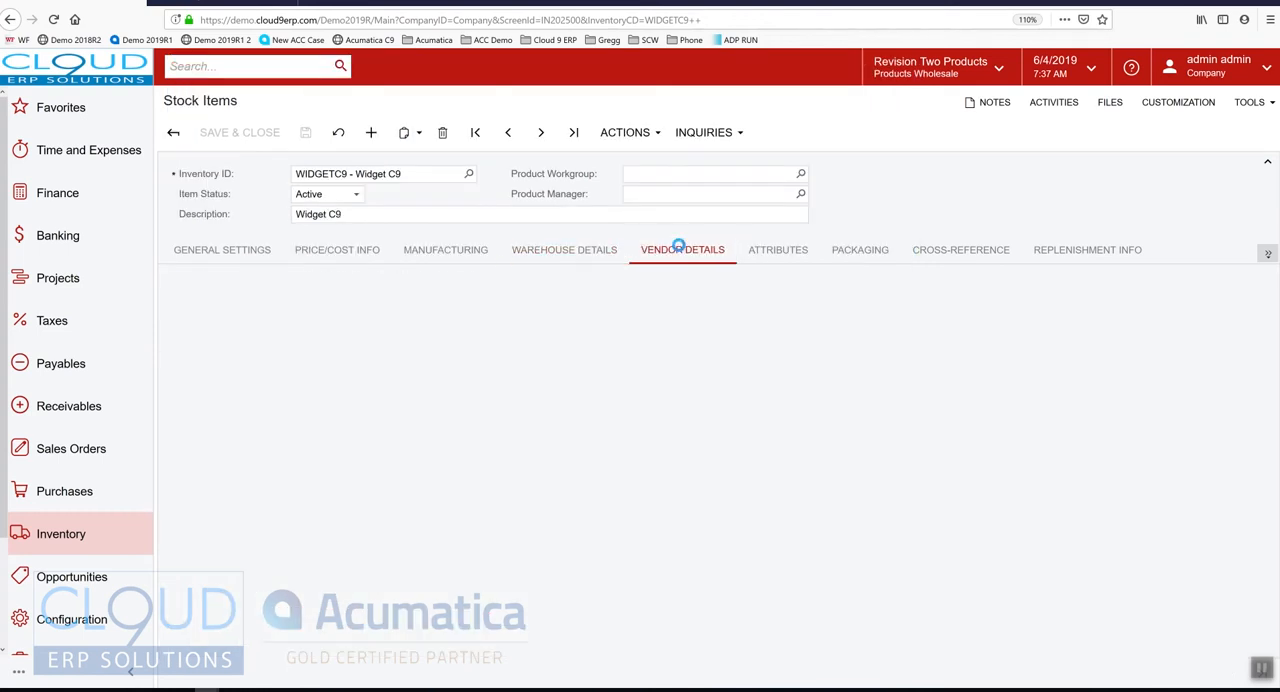
left_click(571, 254)
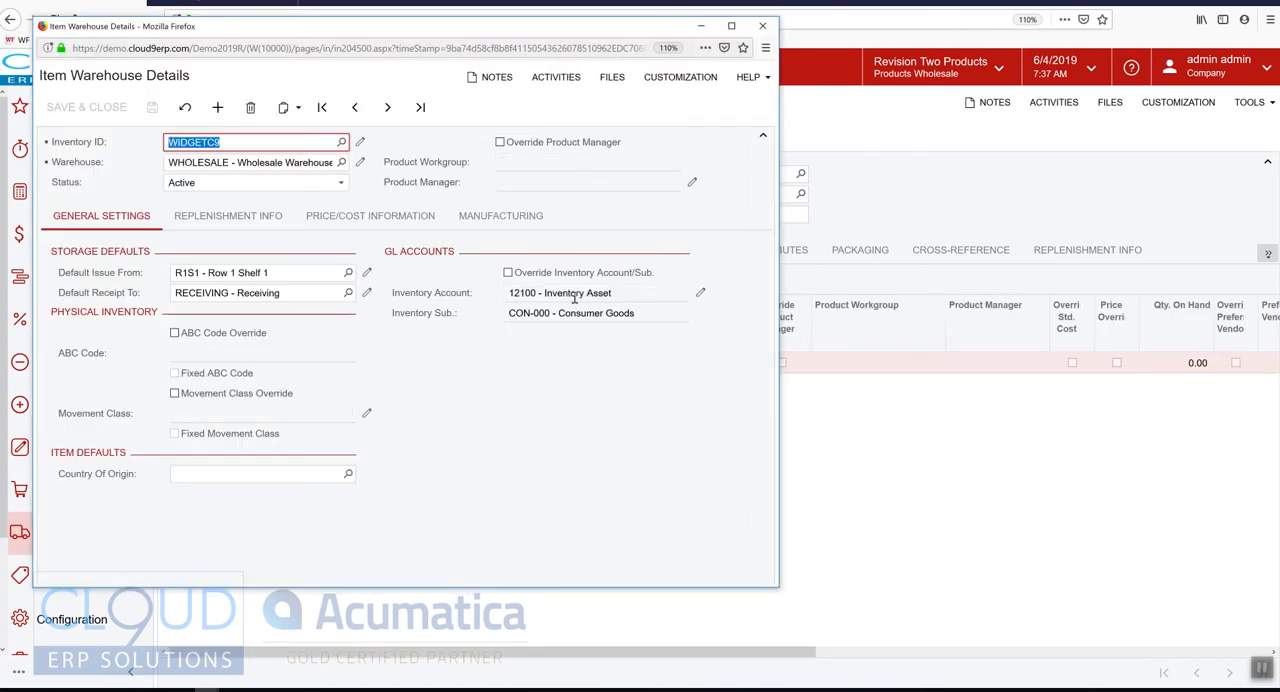
left_click(228, 216)
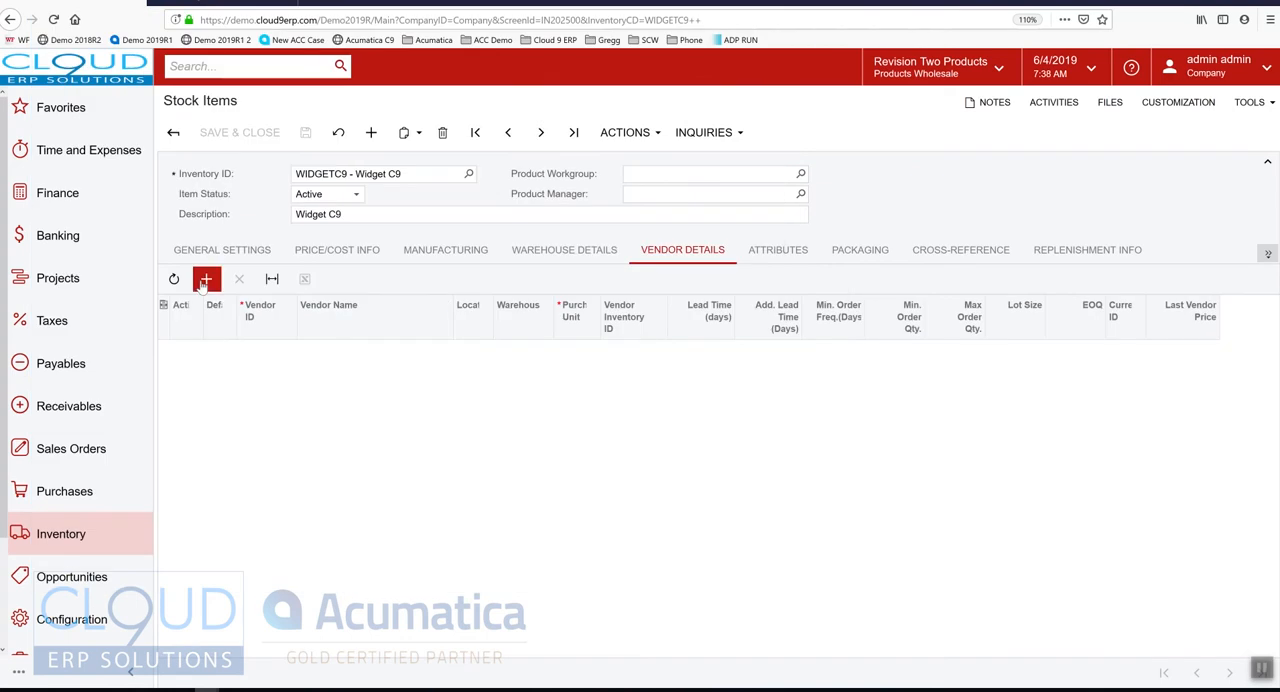
Add Goto Vendor Inc as a vendor in the item's vendor details
left_click(308, 354)
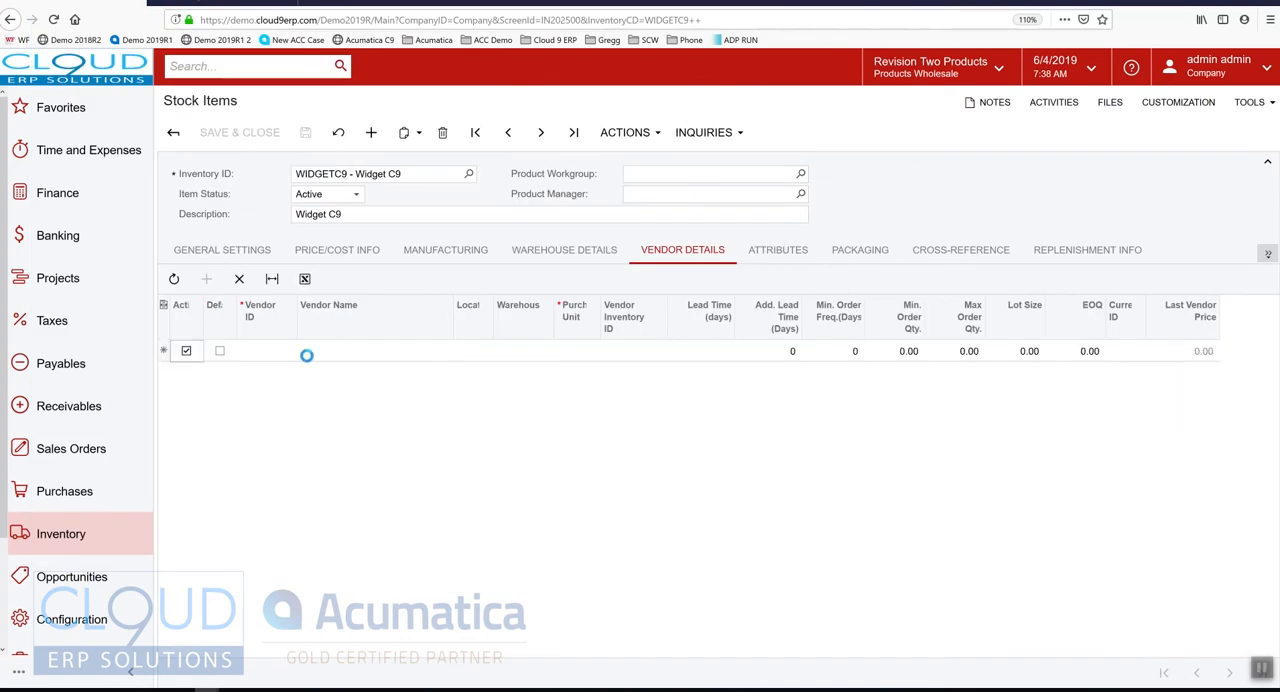
left_click(280, 352)
left_click(302, 351)
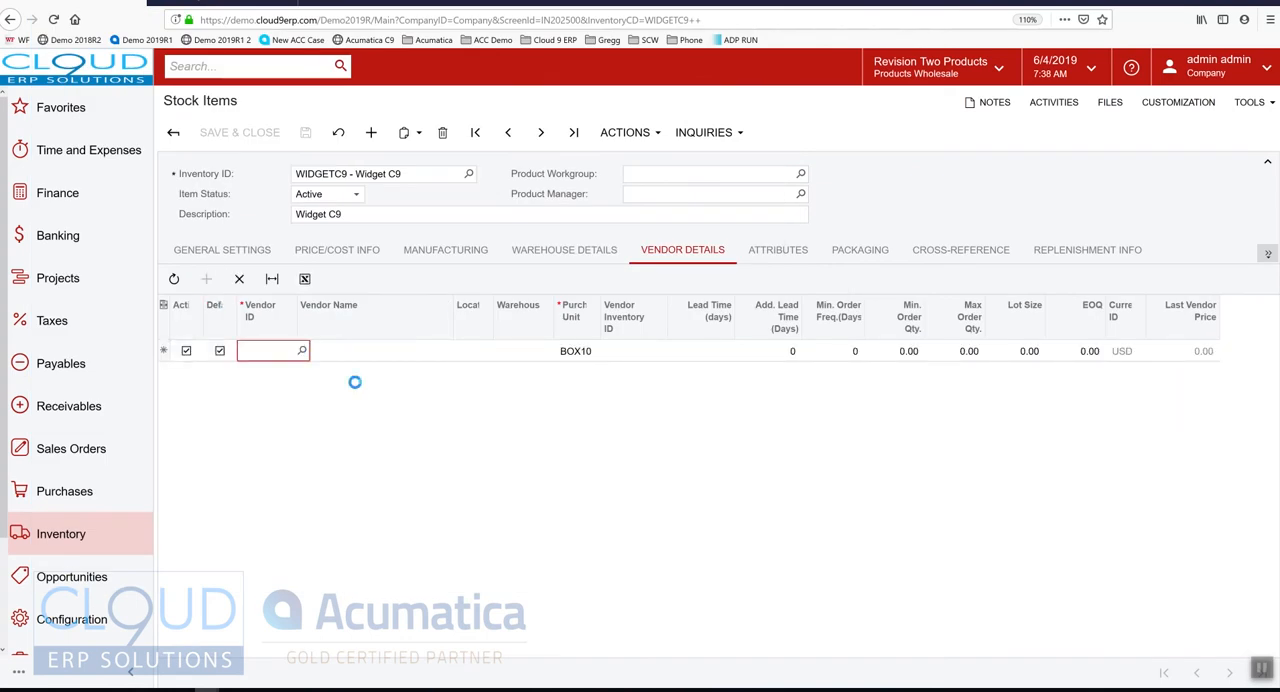
double_click(311, 472)
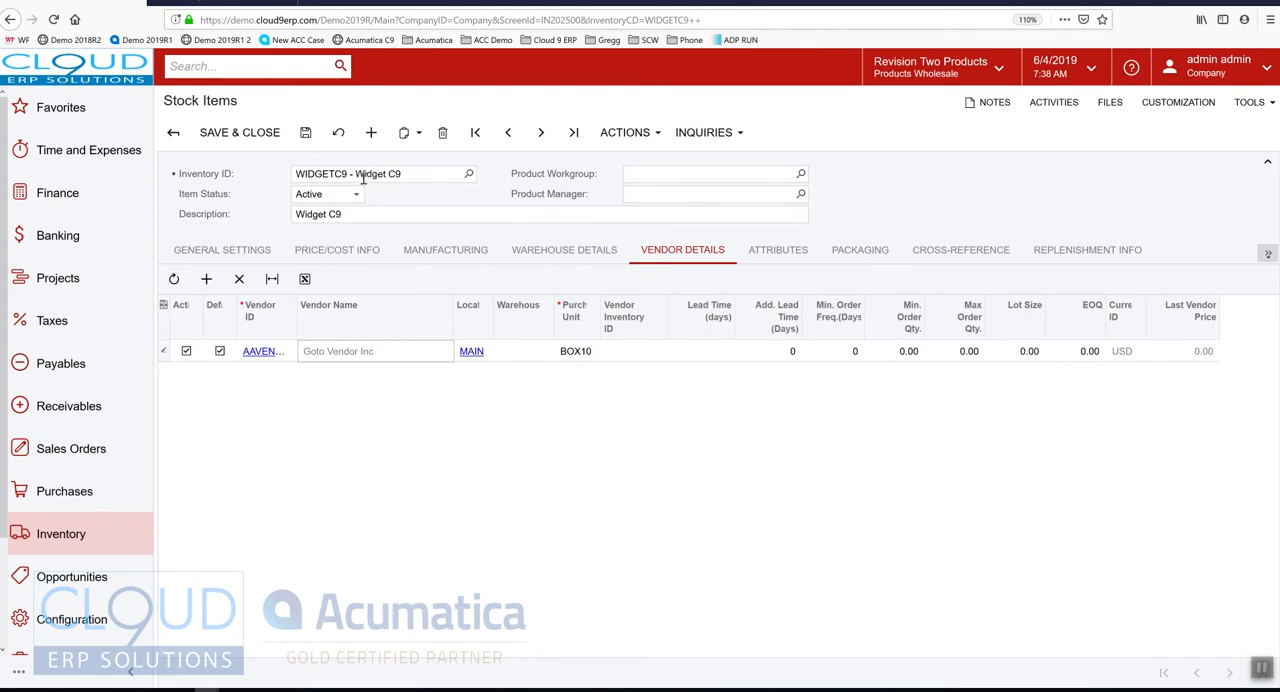
Set the vendor's additional lead time to 2 days and its EOQ to 20
left_click(779, 357)
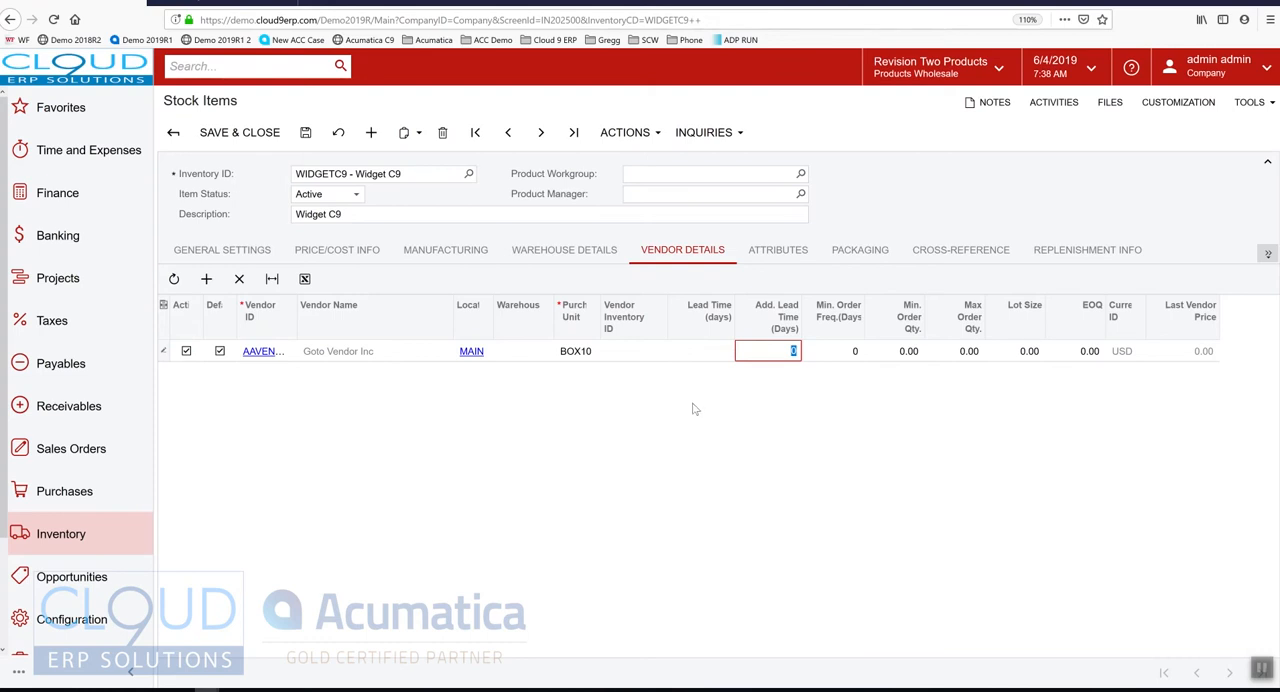
type("2")
left_click(1089, 351)
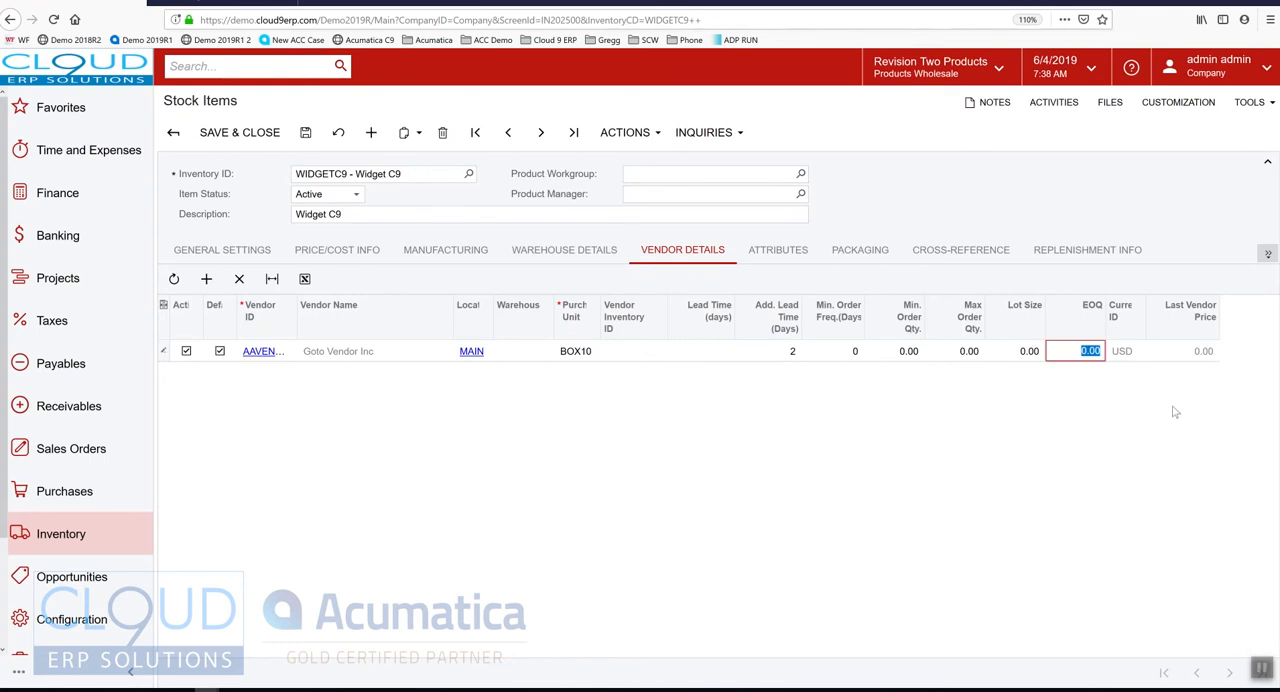
type("20")
Set the item's Color attribute to Blue
left_click(772, 250)
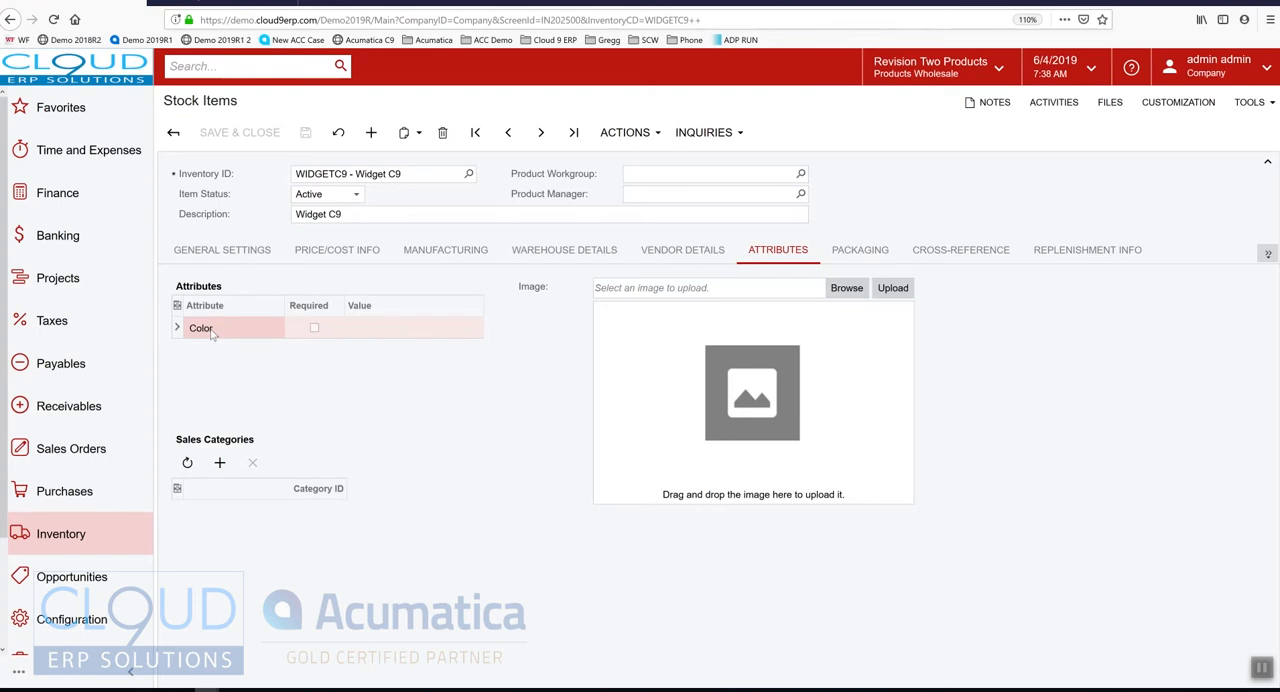
left_click(434, 329)
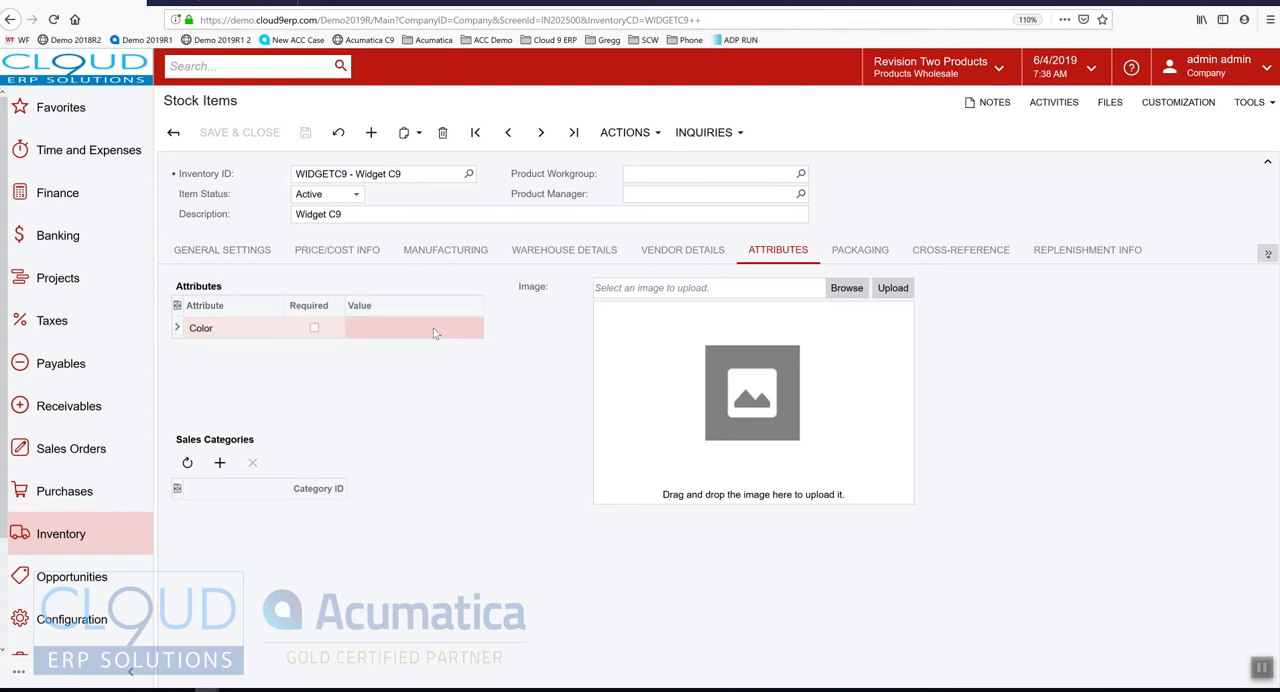
left_click(434, 328)
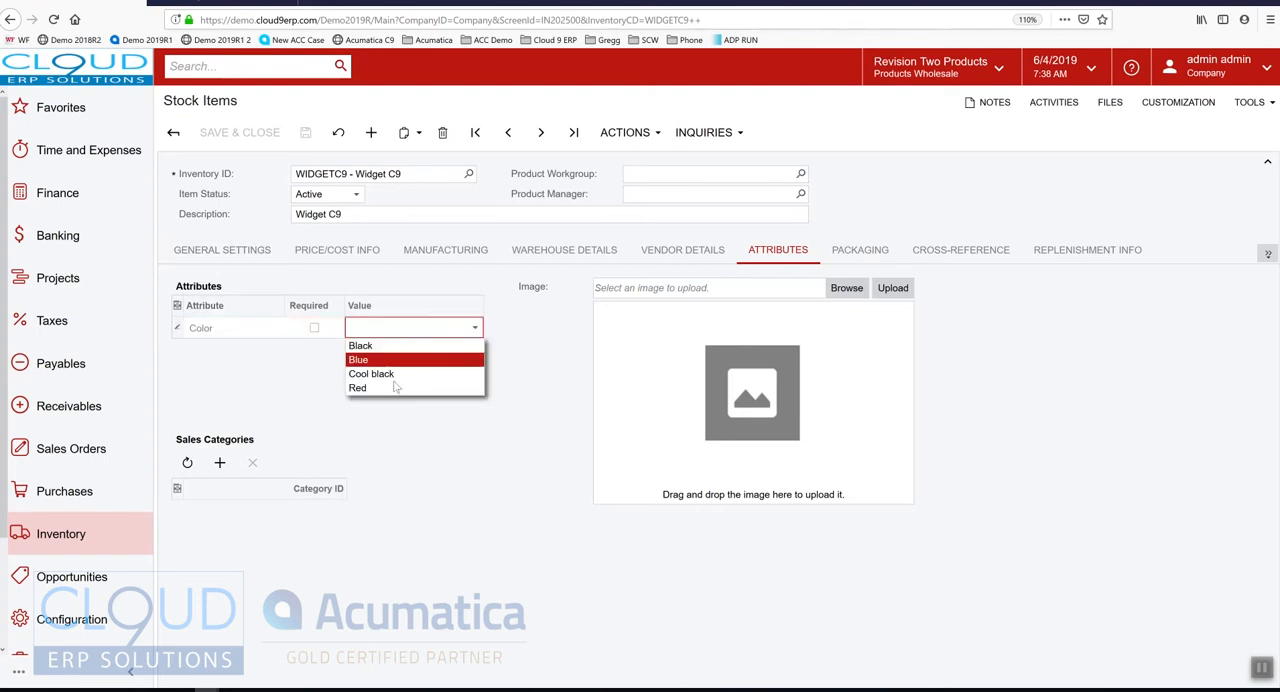
left_click(268, 363)
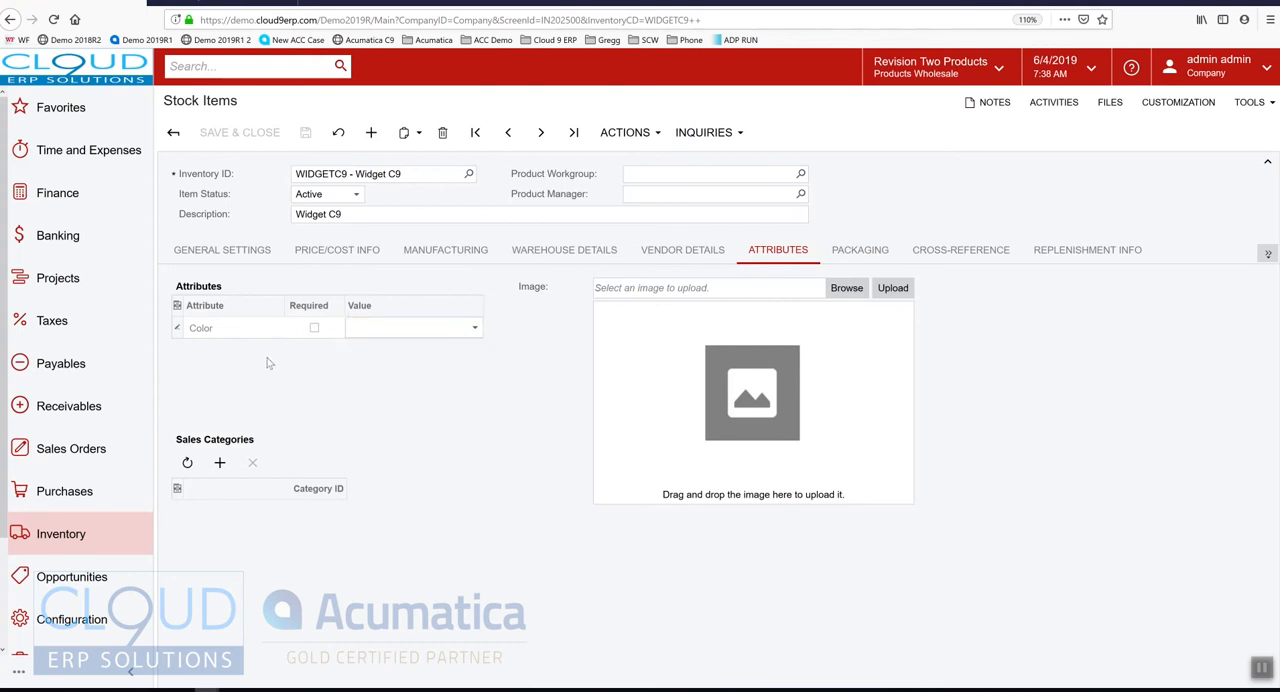
left_click(380, 336)
left_click(380, 360)
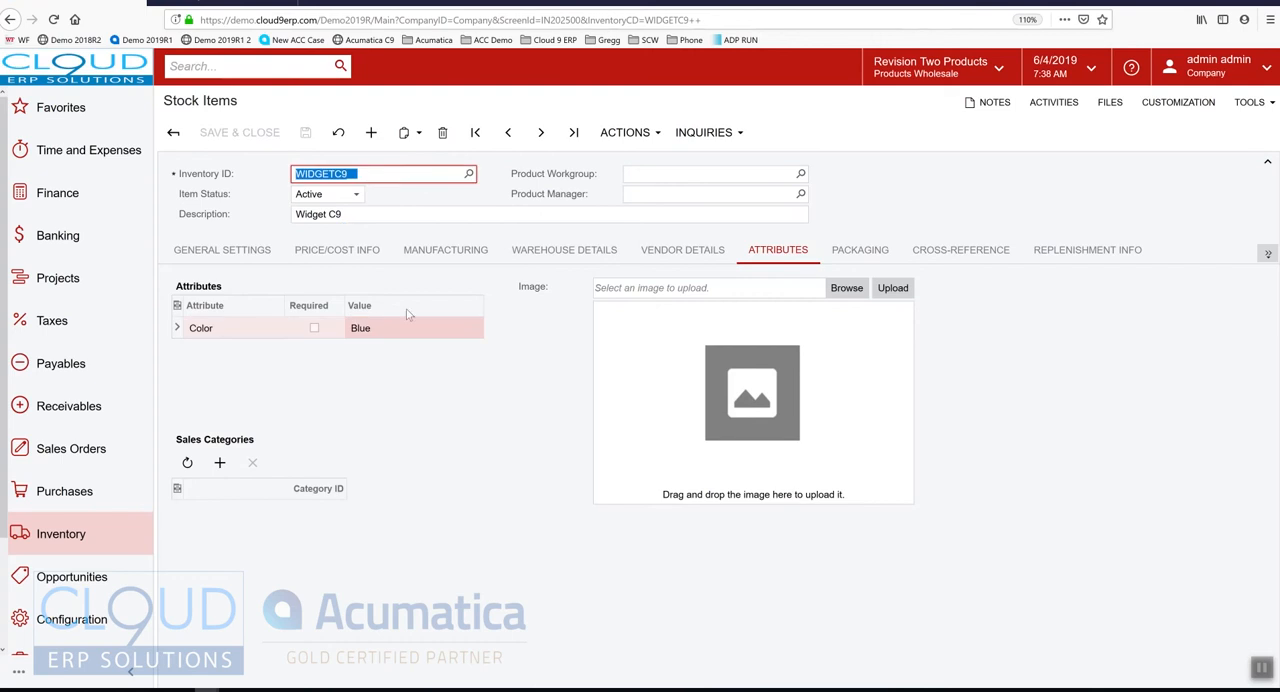
Add the Consumer Goods sales category to the item and save it
left_click(222, 466)
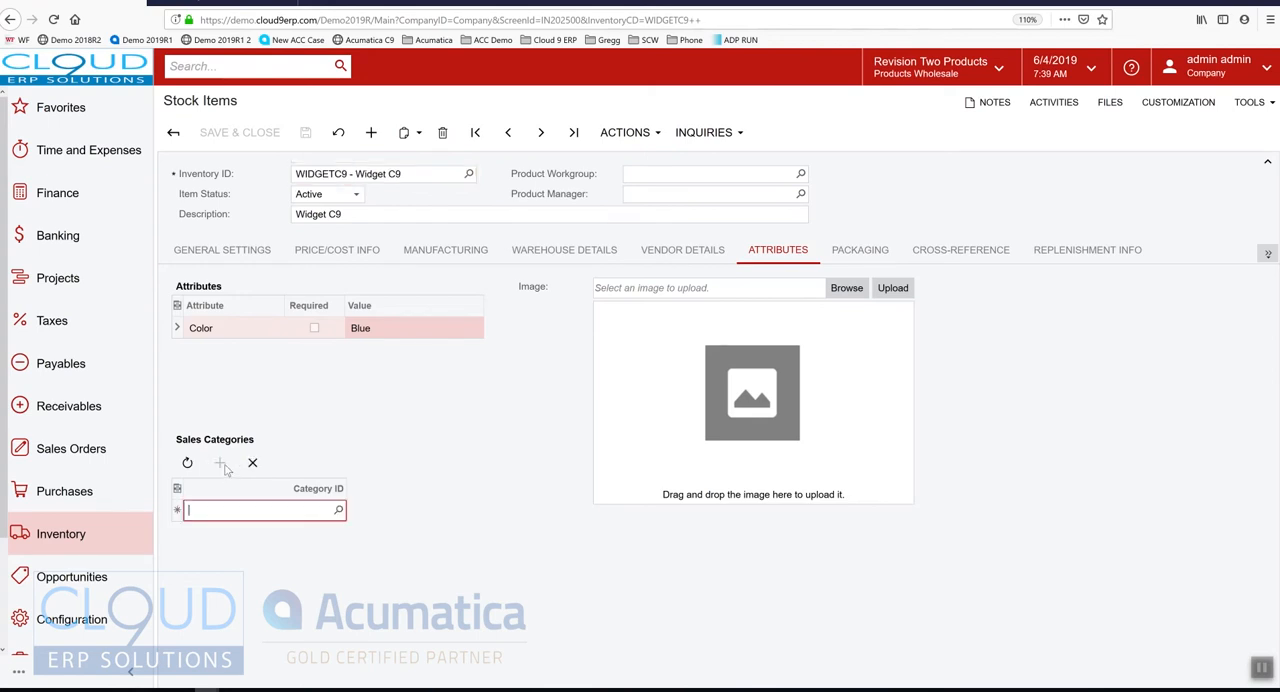
left_click(341, 511)
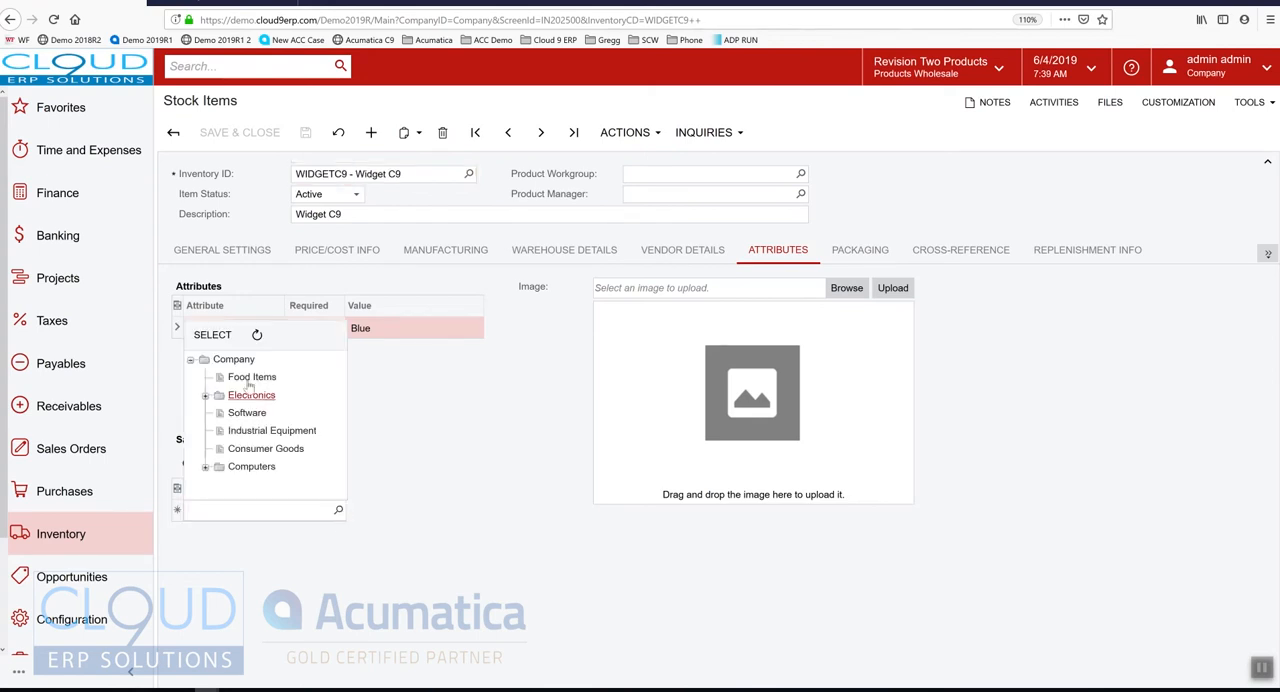
left_click(252, 450)
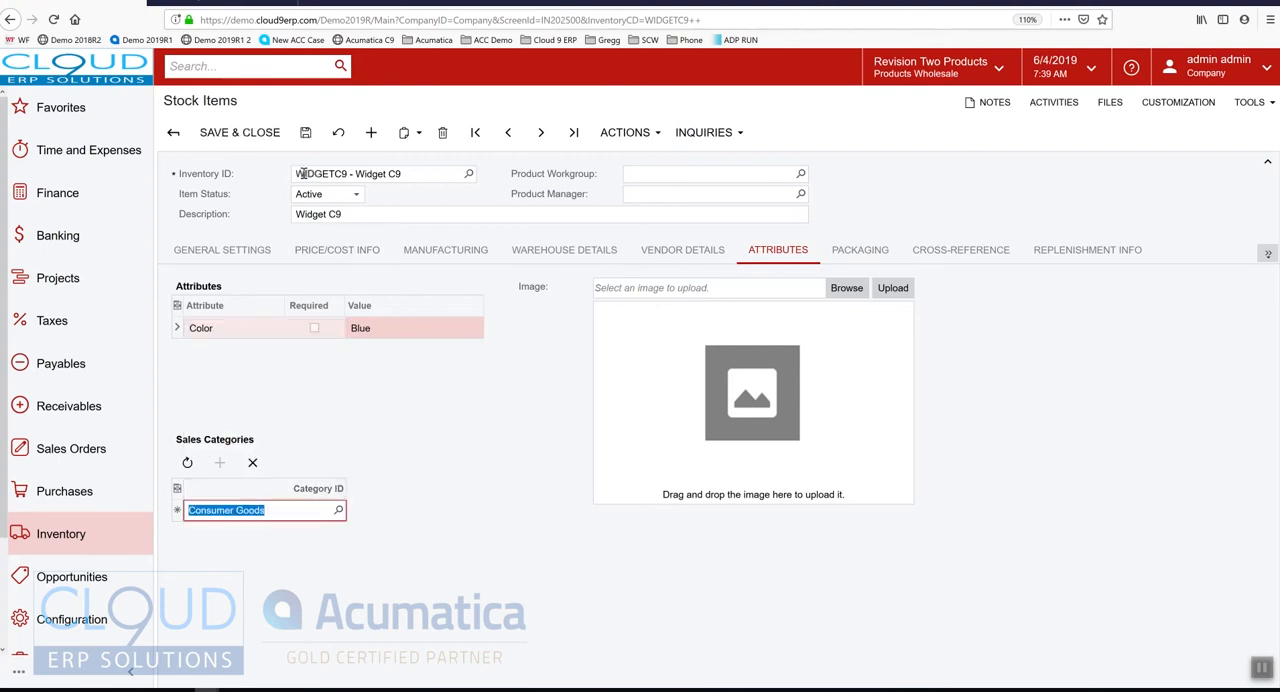
left_click(305, 133)
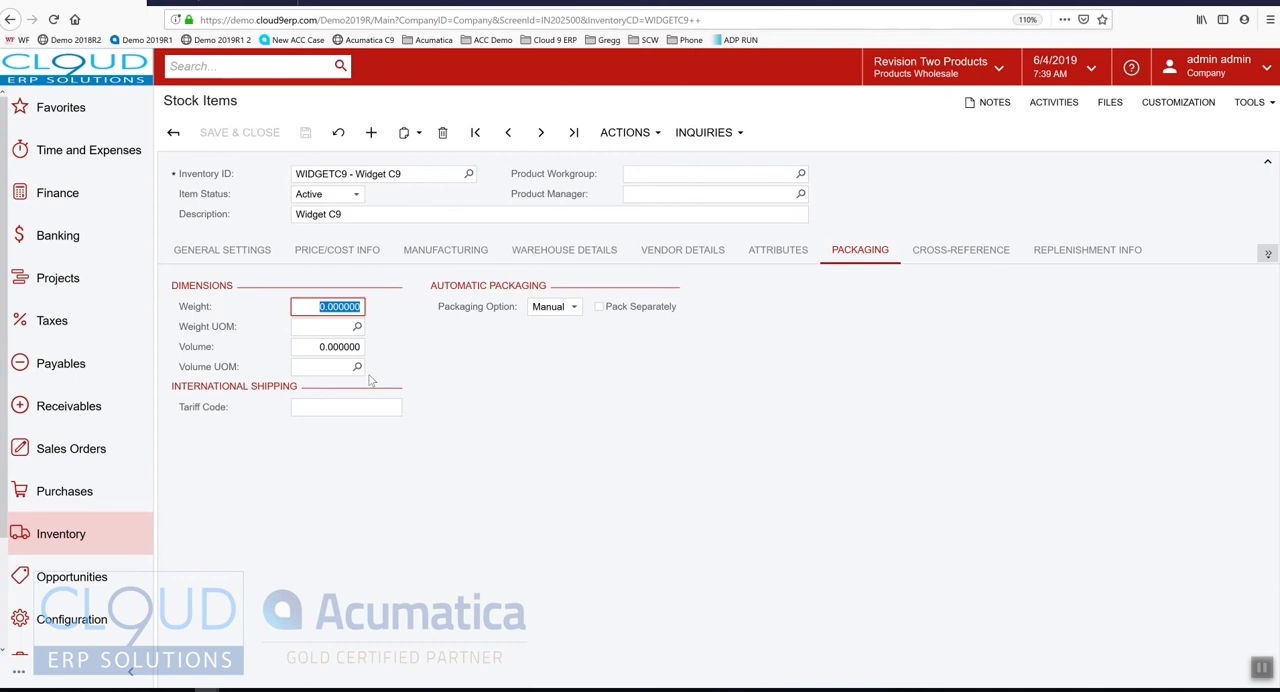
Review the item's automatic packaging options and keep the packaging option on Manual
left_click(560, 308)
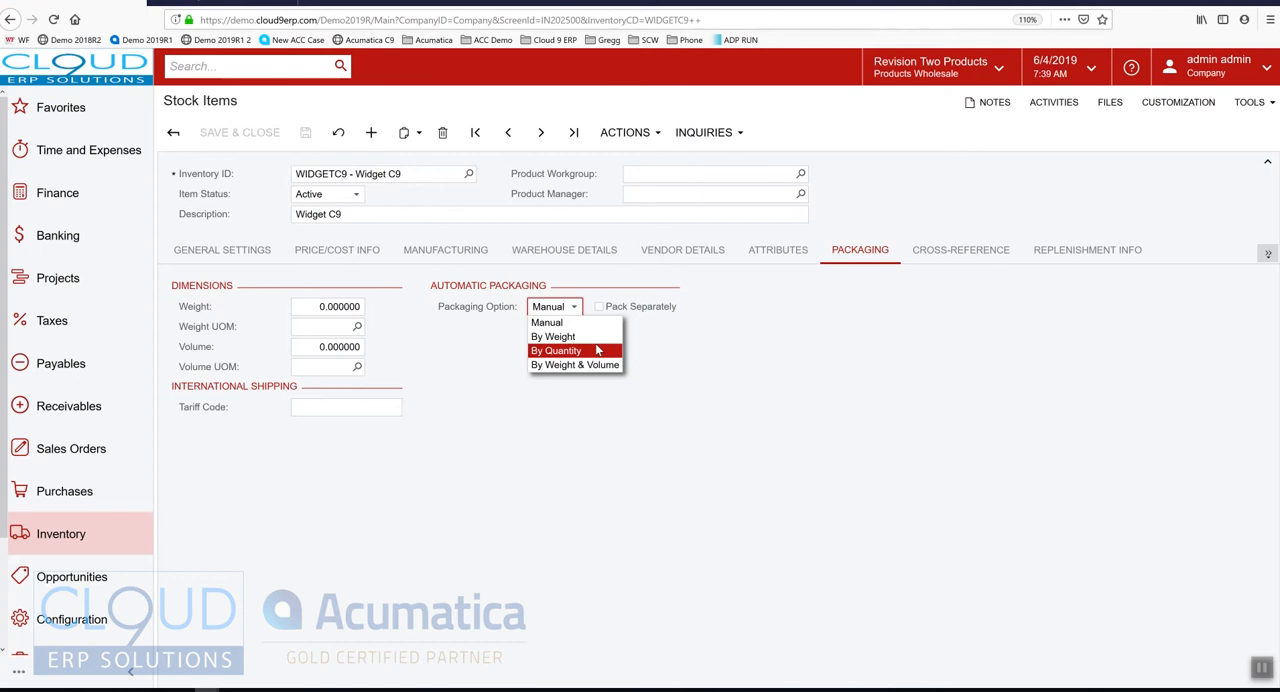
left_click(575, 323)
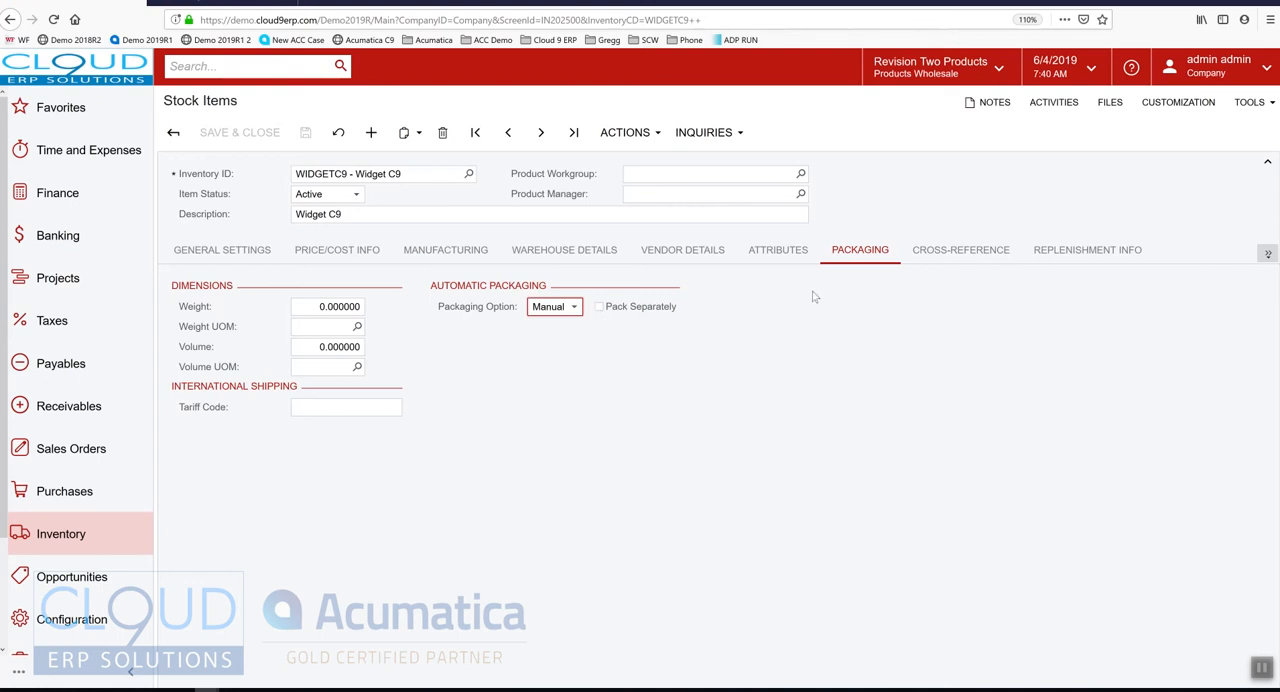
Add a Global cross-reference for the item with alternate ID 10005
left_click(944, 250)
left_click(212, 278)
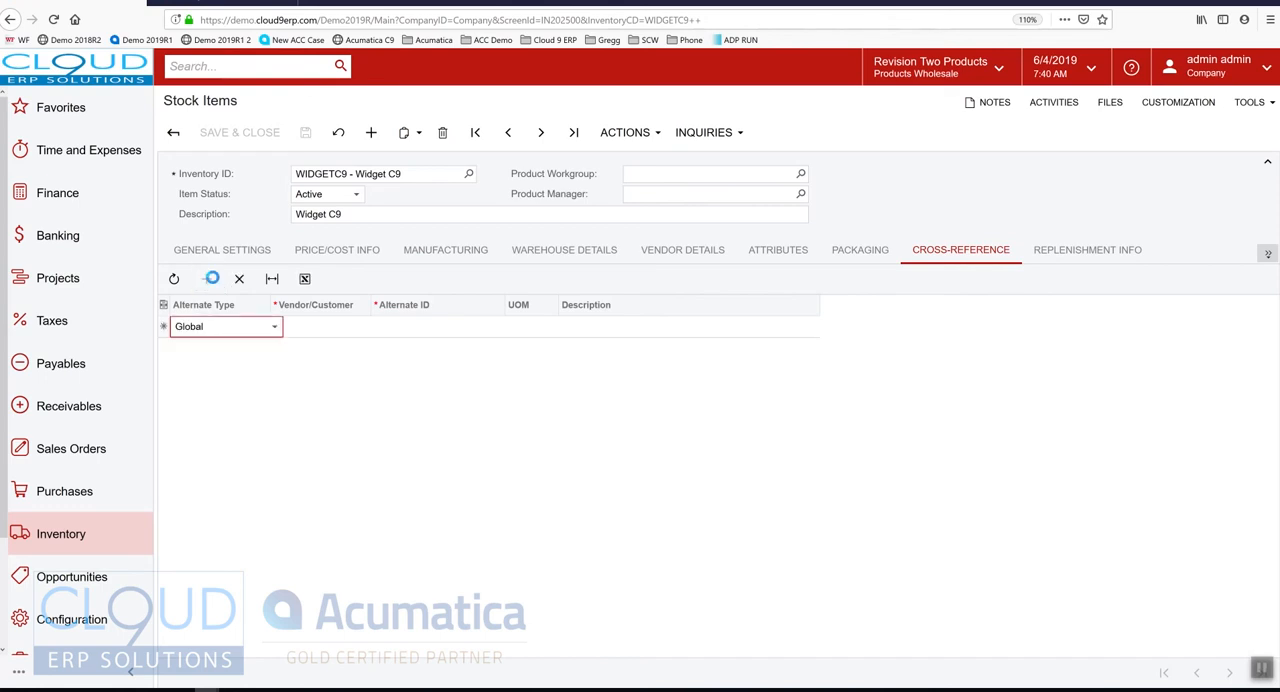
left_click(322, 330)
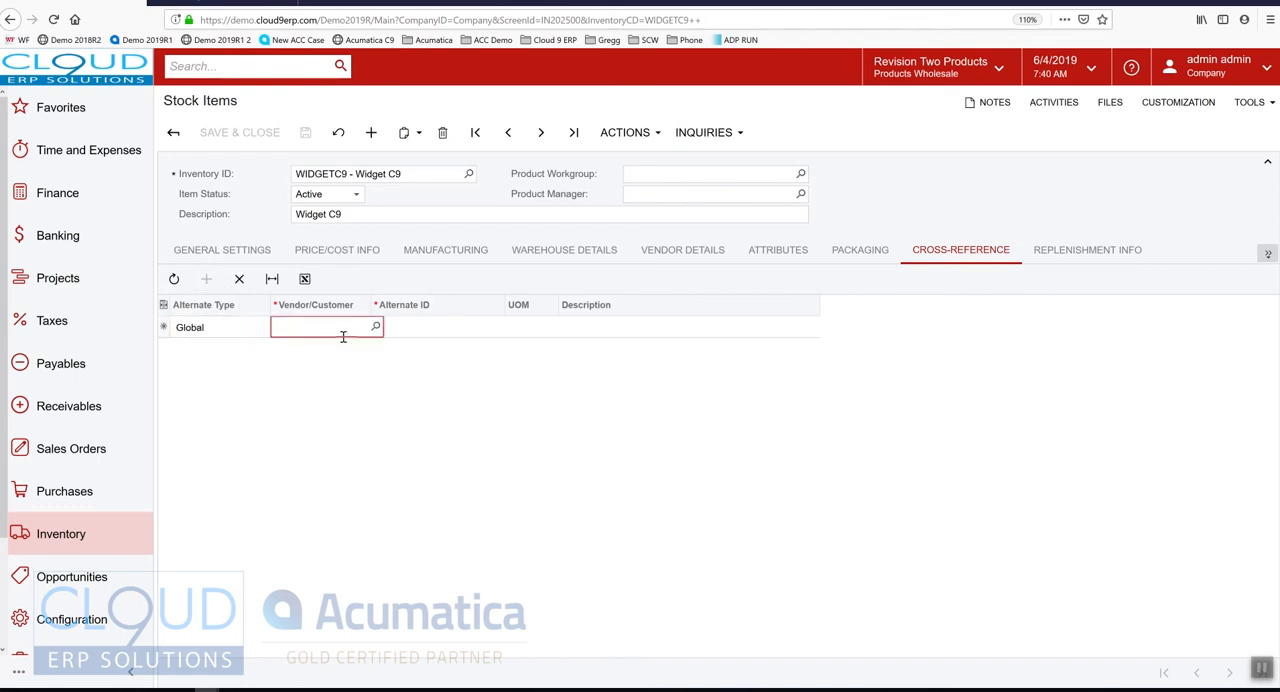
left_click(430, 330)
type("10")
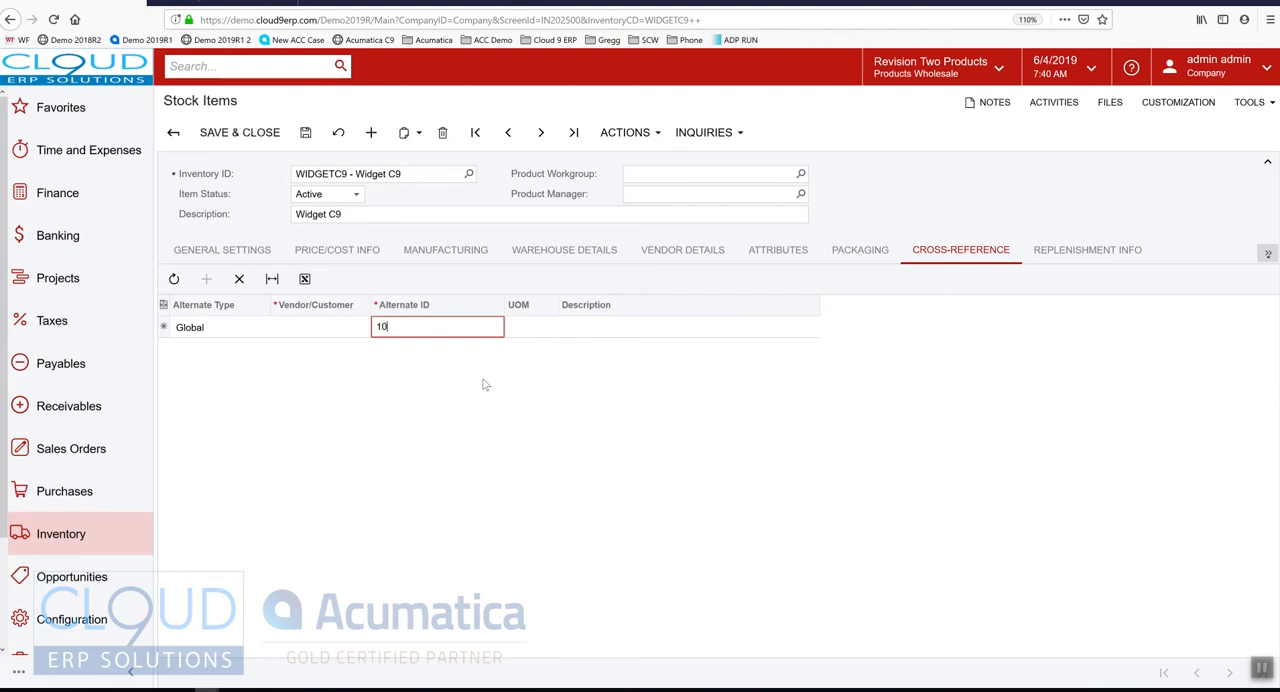
type("005")
left_click(514, 330)
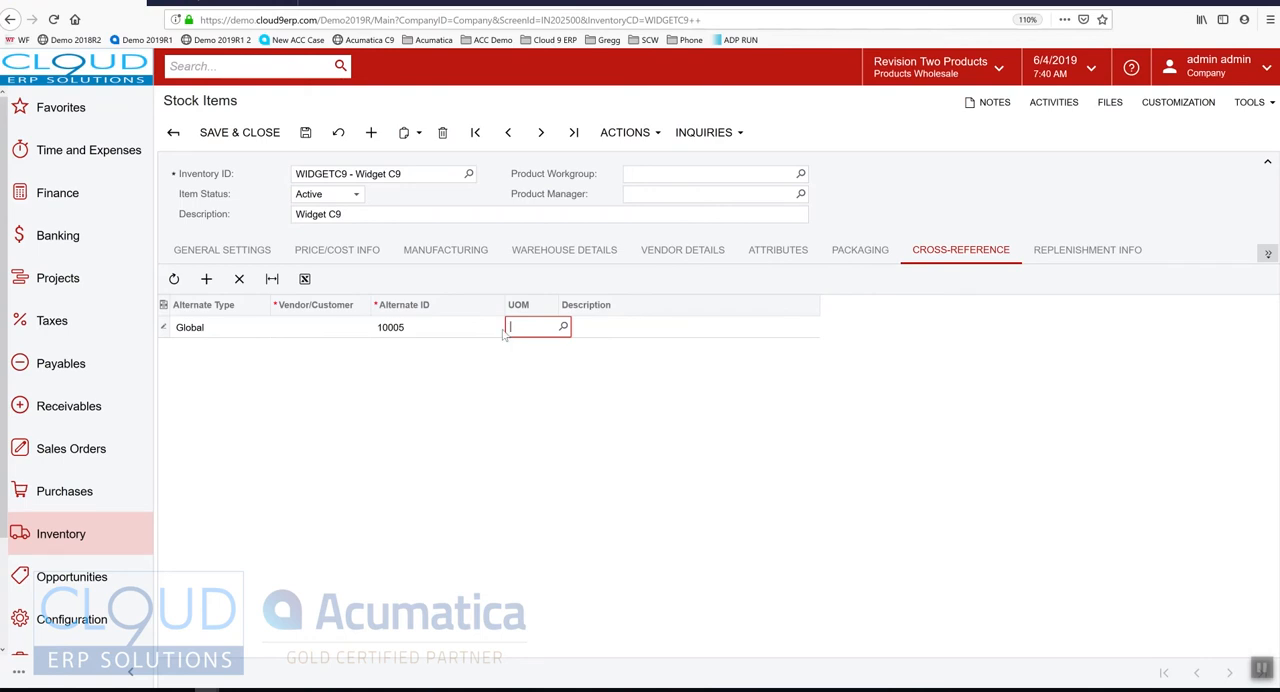
Add a second cross-reference of type Customer Part Number for the customer ABCHOLDING
left_click(206, 280)
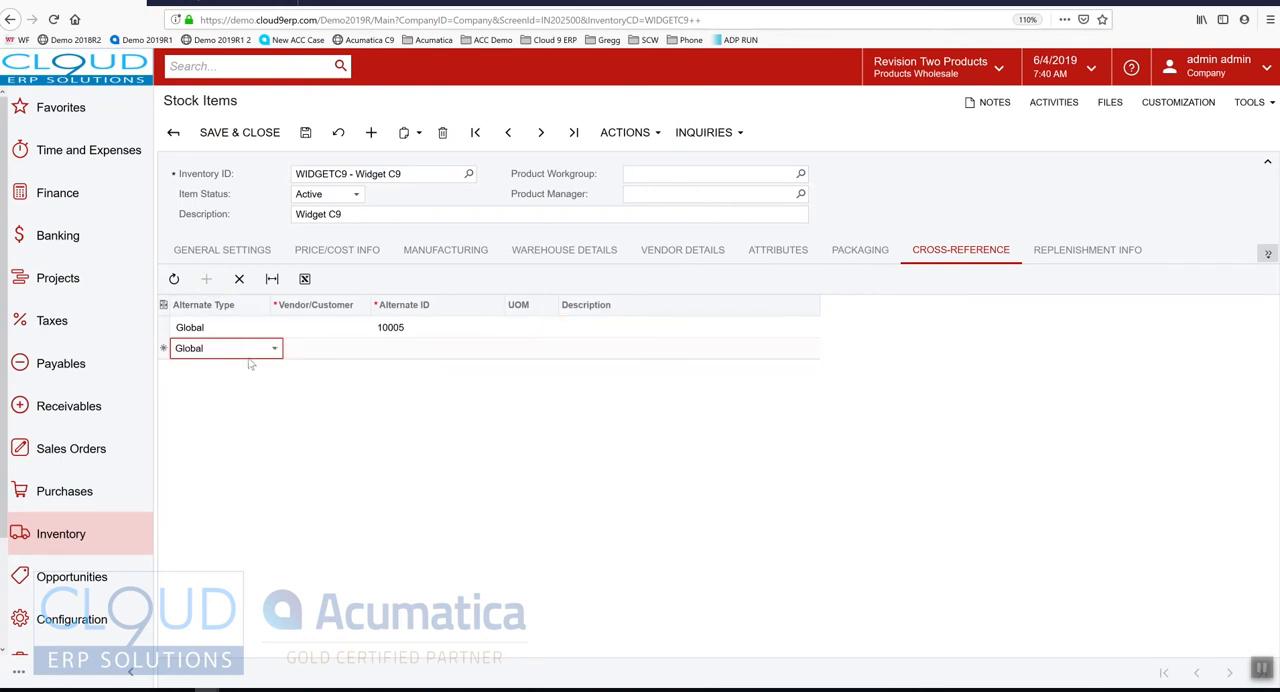
left_click(252, 349)
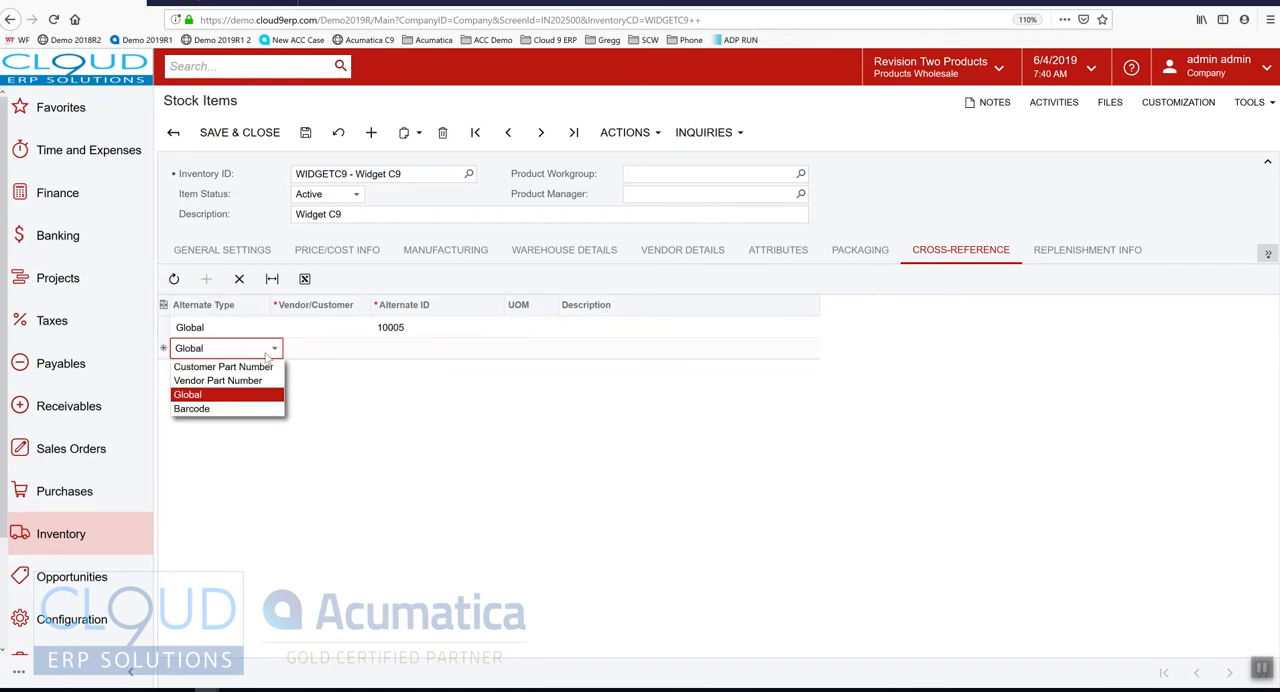
left_click(213, 368)
left_click(317, 352)
left_click(373, 348)
left_click(343, 483)
double_click(349, 481)
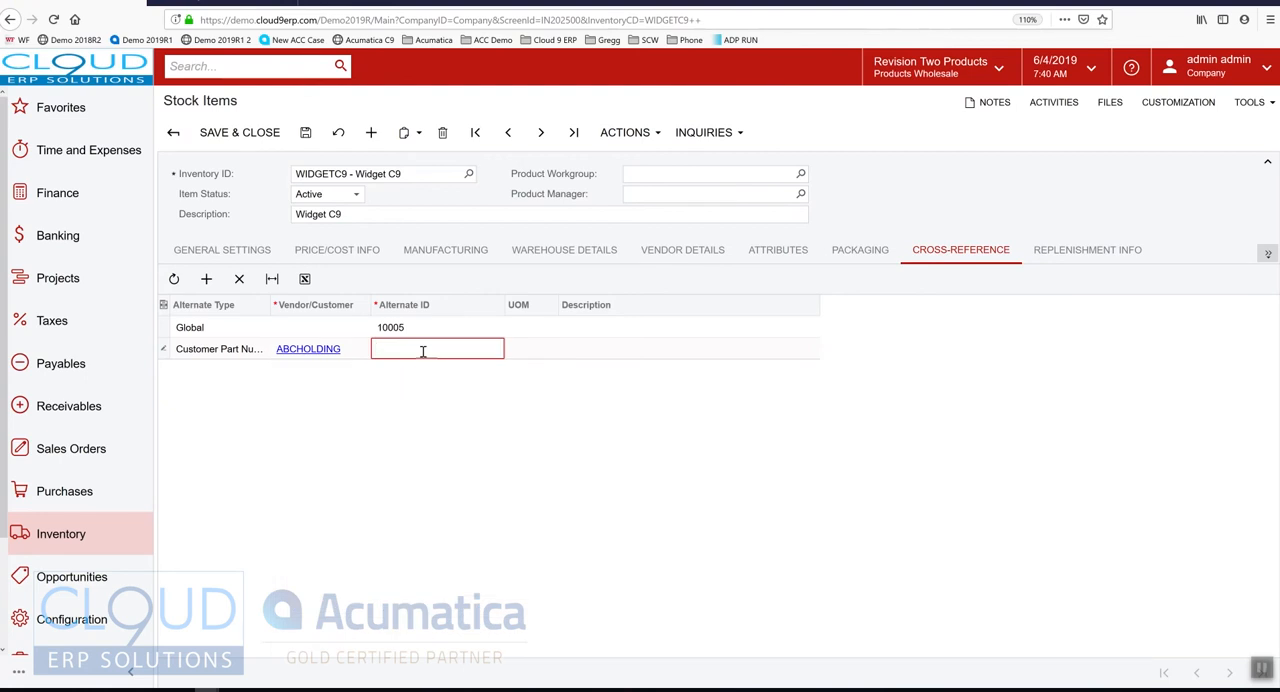
Give the ABCHOLDING cross-reference alternate ID 90003 and the description "ABC's Widget", and save the item
type("90003")
key("Tab")
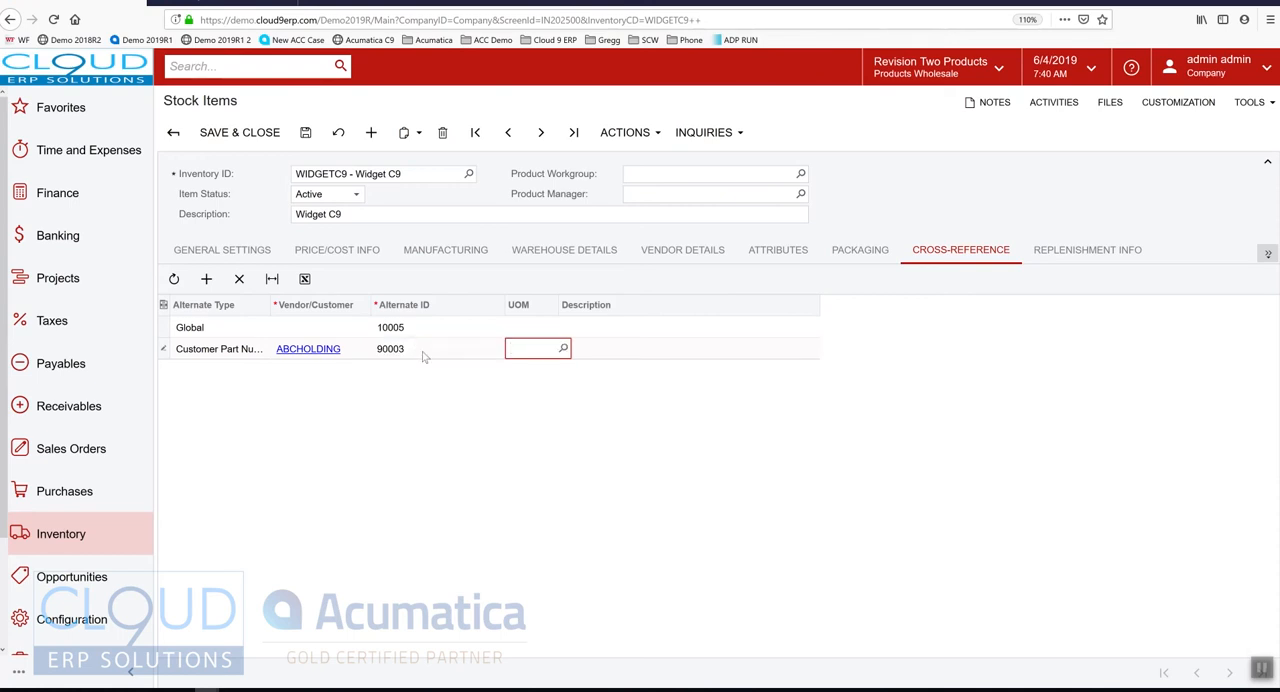
key("Tab")
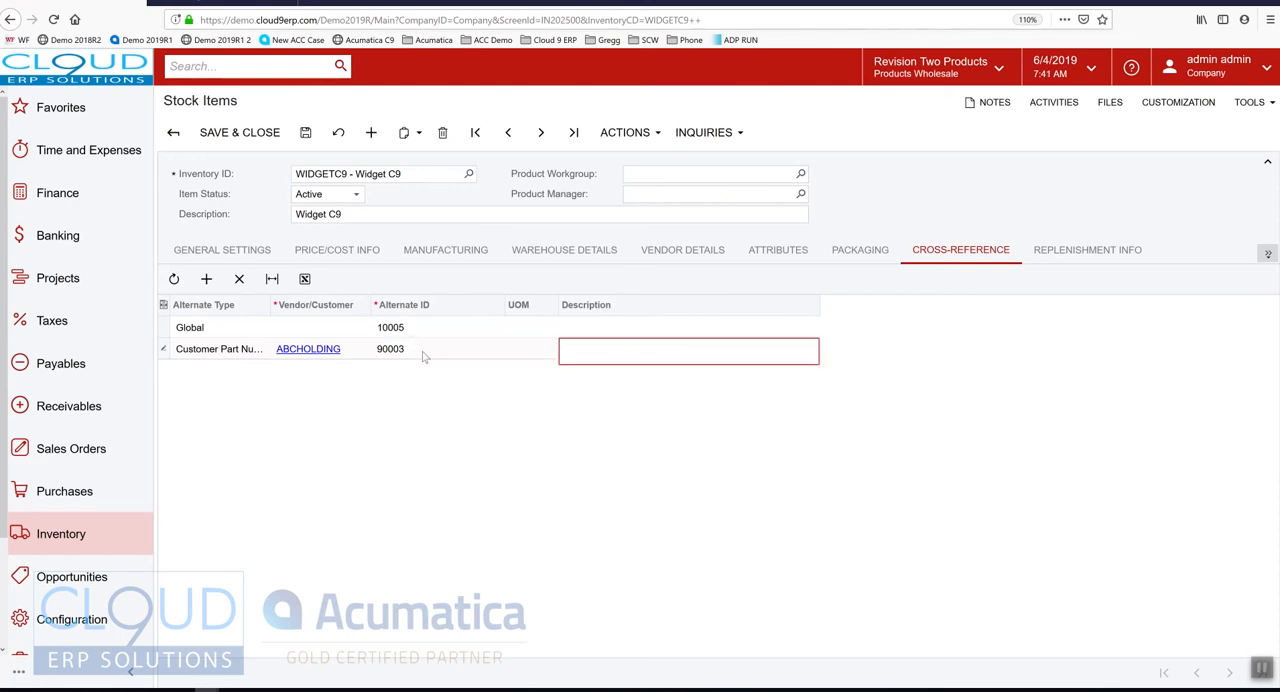
type("ABC's Widget")
key("ctrl+s")
Examine the item's replenishment parameters, including the available source and method options, the replenishment warehouse and the service level
left_click(1090, 252)
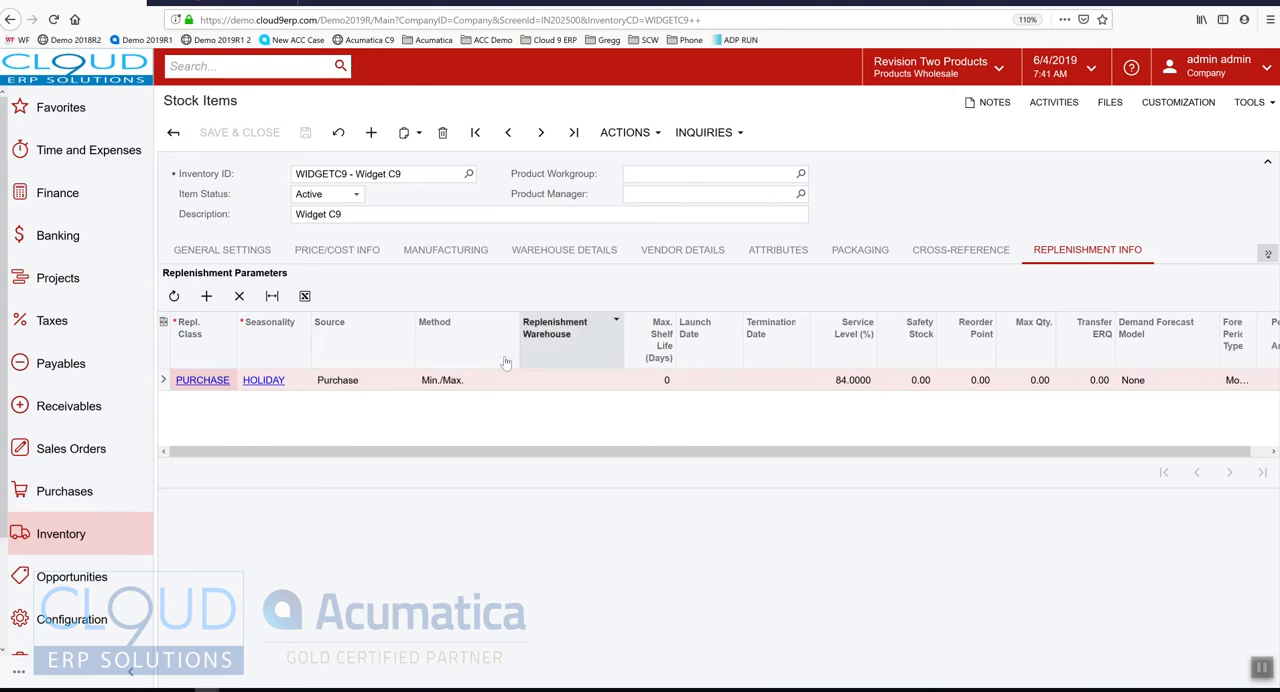
left_click(349, 387)
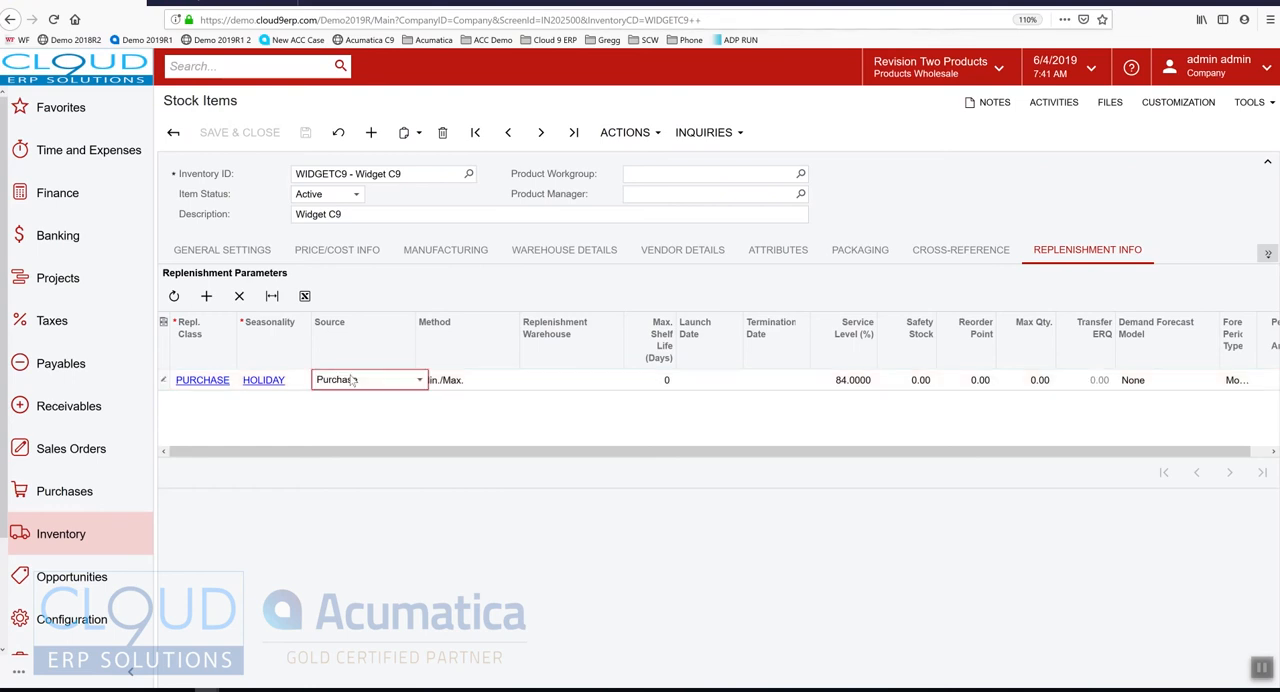
left_click(354, 381)
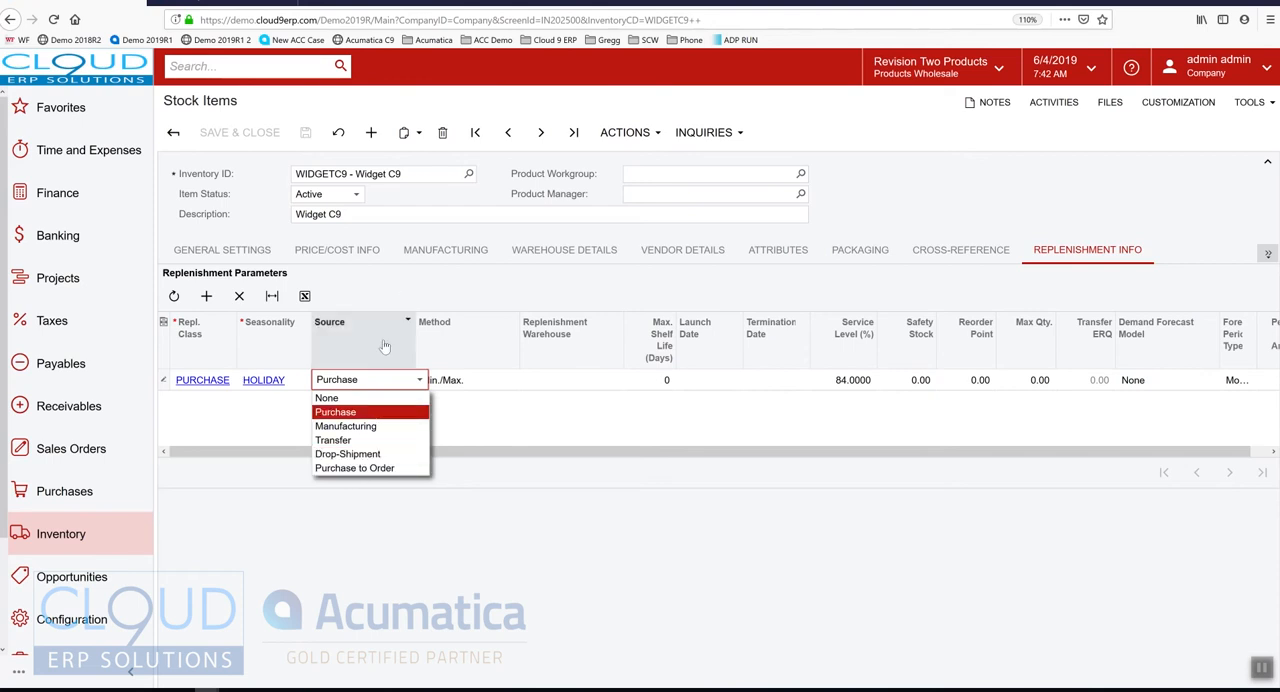
left_click(389, 284)
left_click(463, 381)
left_click(468, 384)
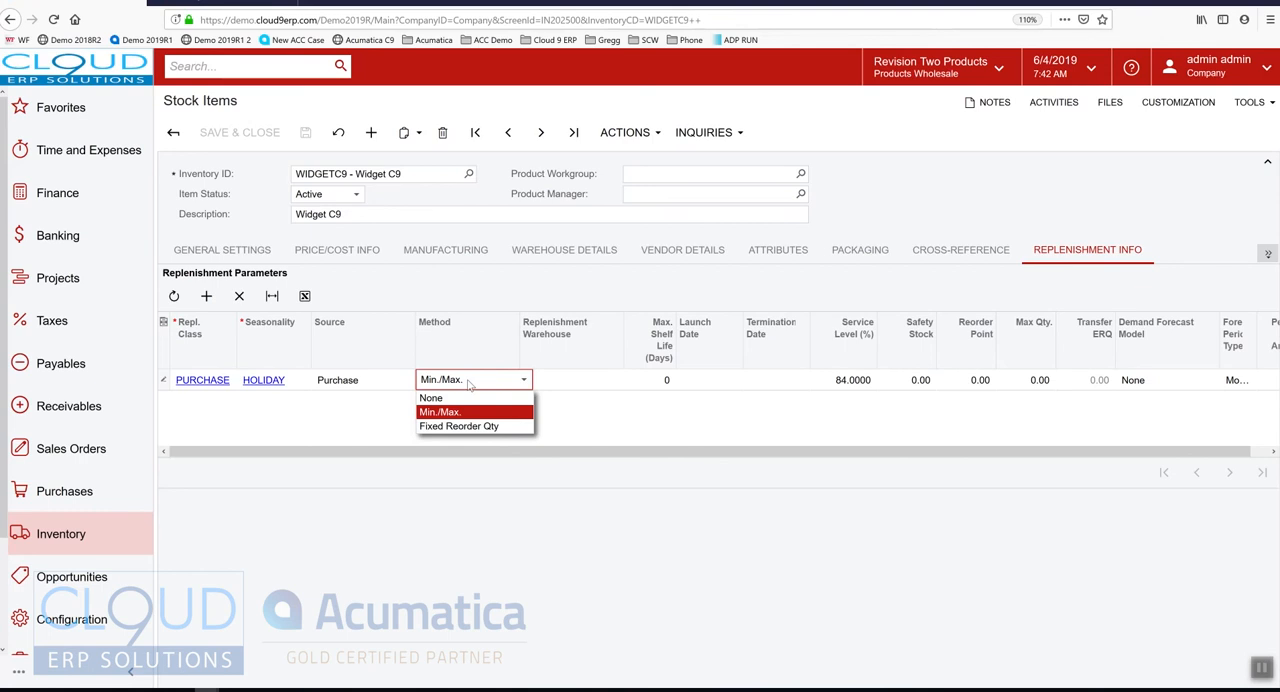
key("Tab")
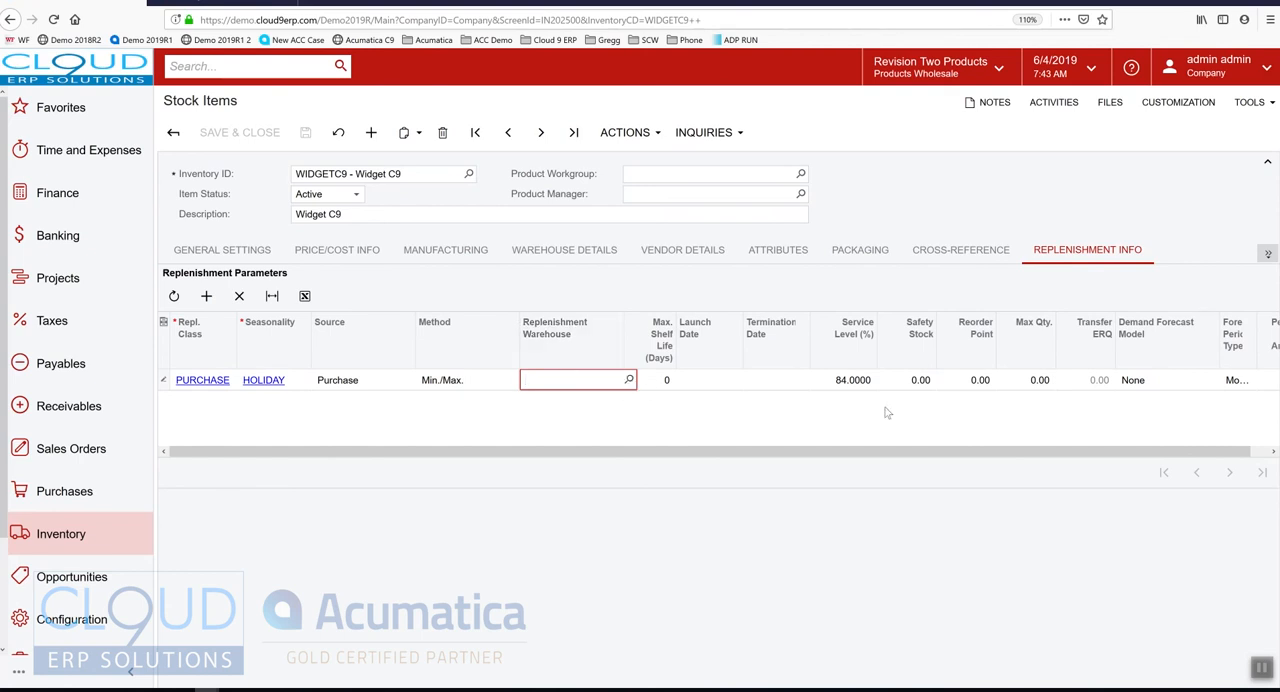
left_click(857, 384)
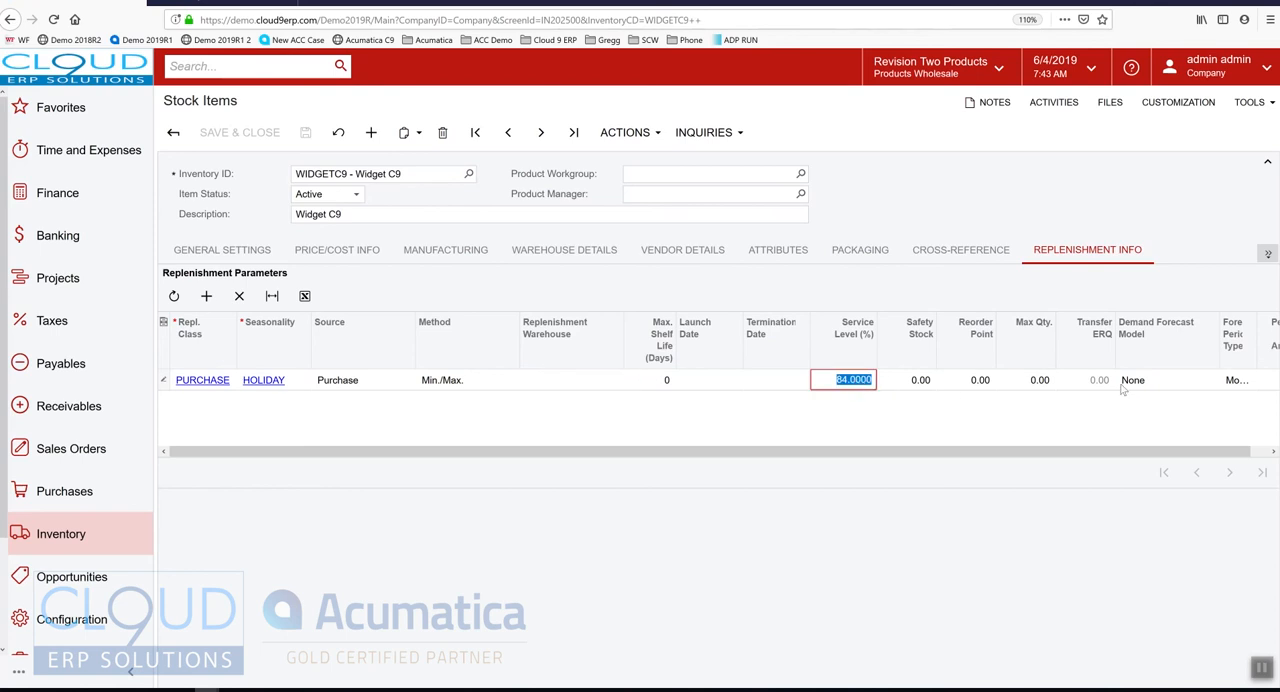
Set the replenishment demand forecast model to Moving Average and the number of periods to analyze to 3
left_click(1167, 381)
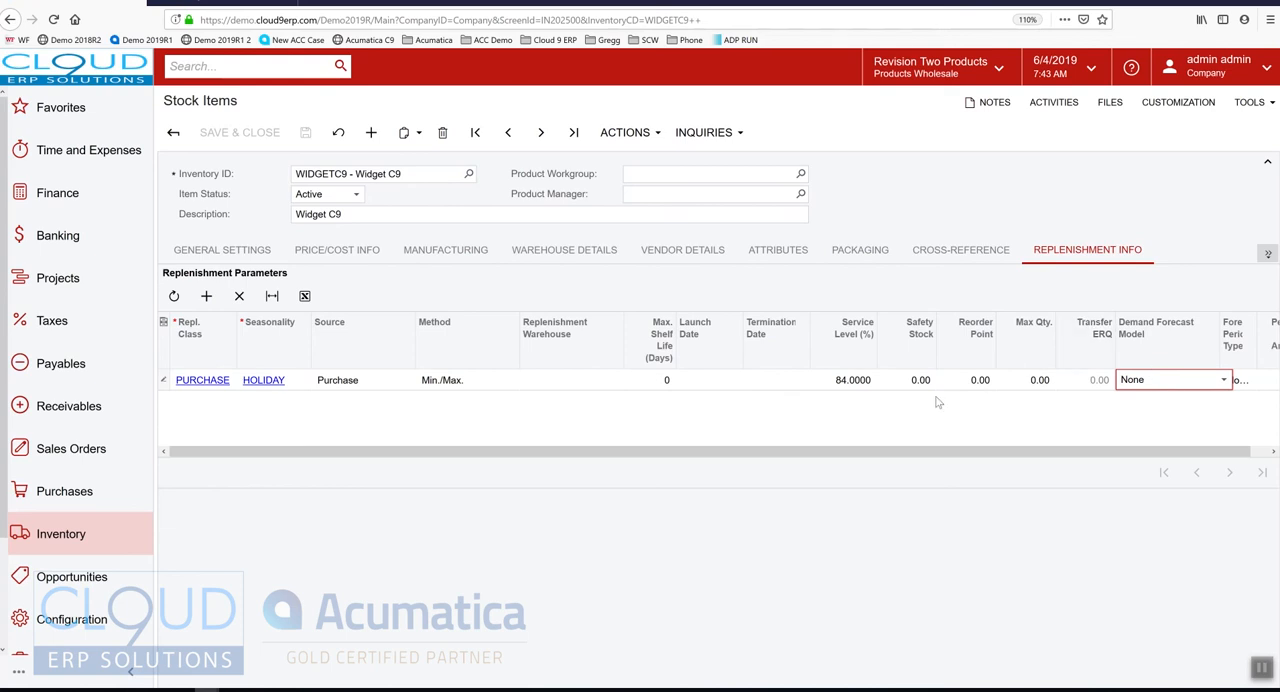
left_click(1116, 386)
left_click(1140, 413)
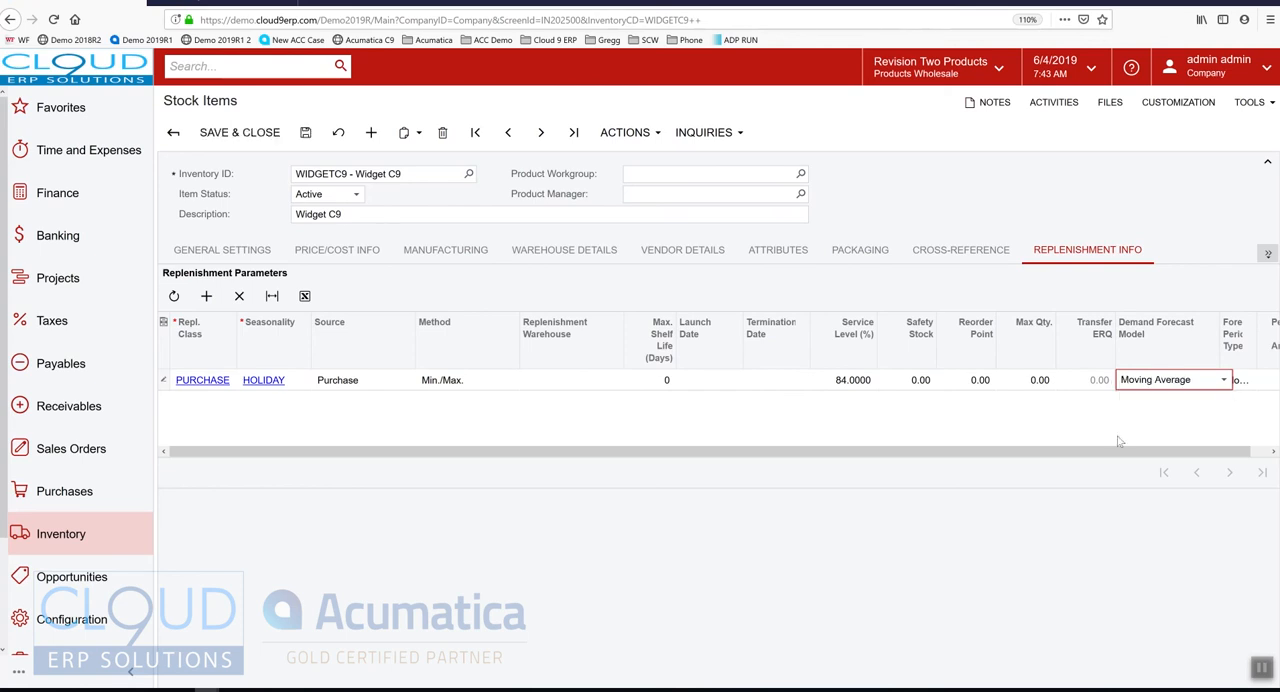
left_click_drag(1129, 455, 1224, 462)
left_click(1228, 384)
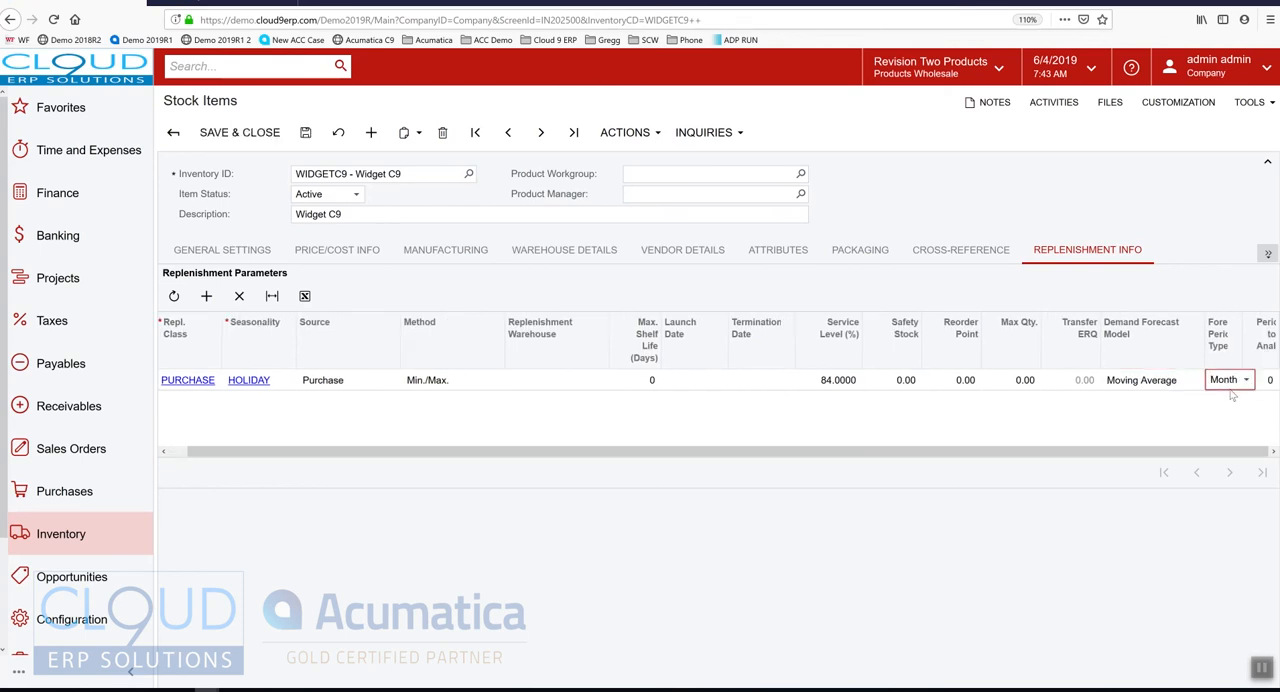
left_click(1269, 380)
type("3")
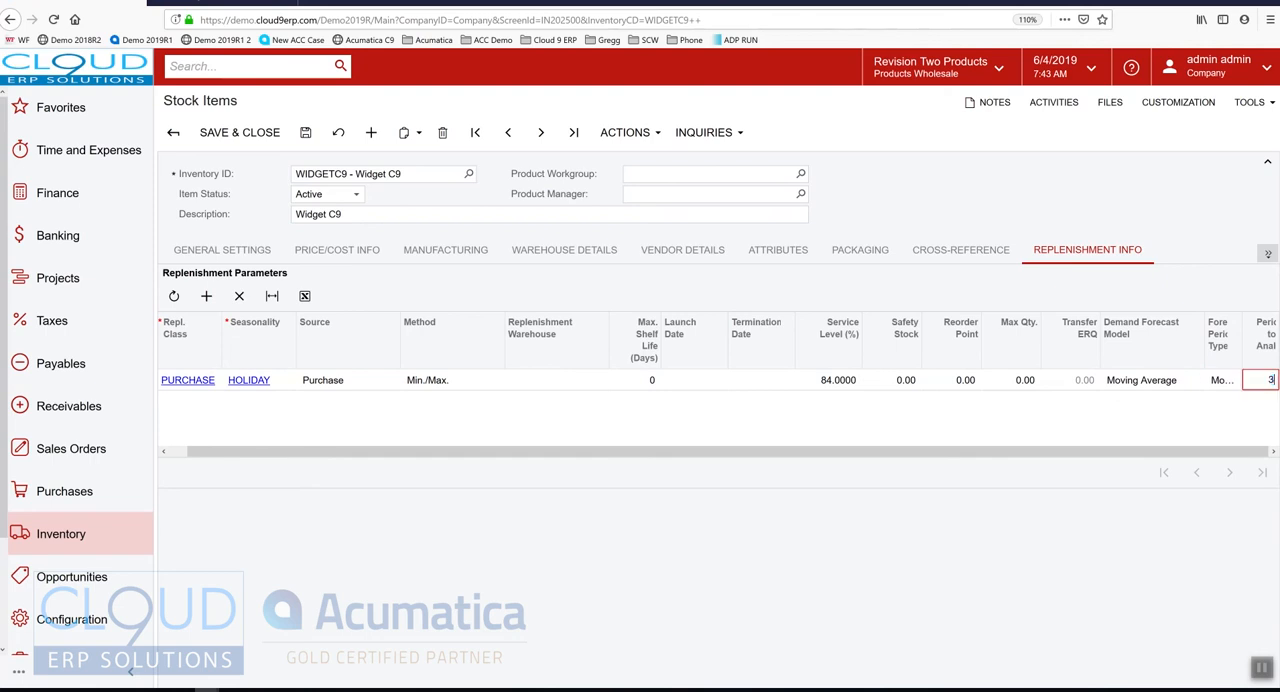
key("shift+Tab")
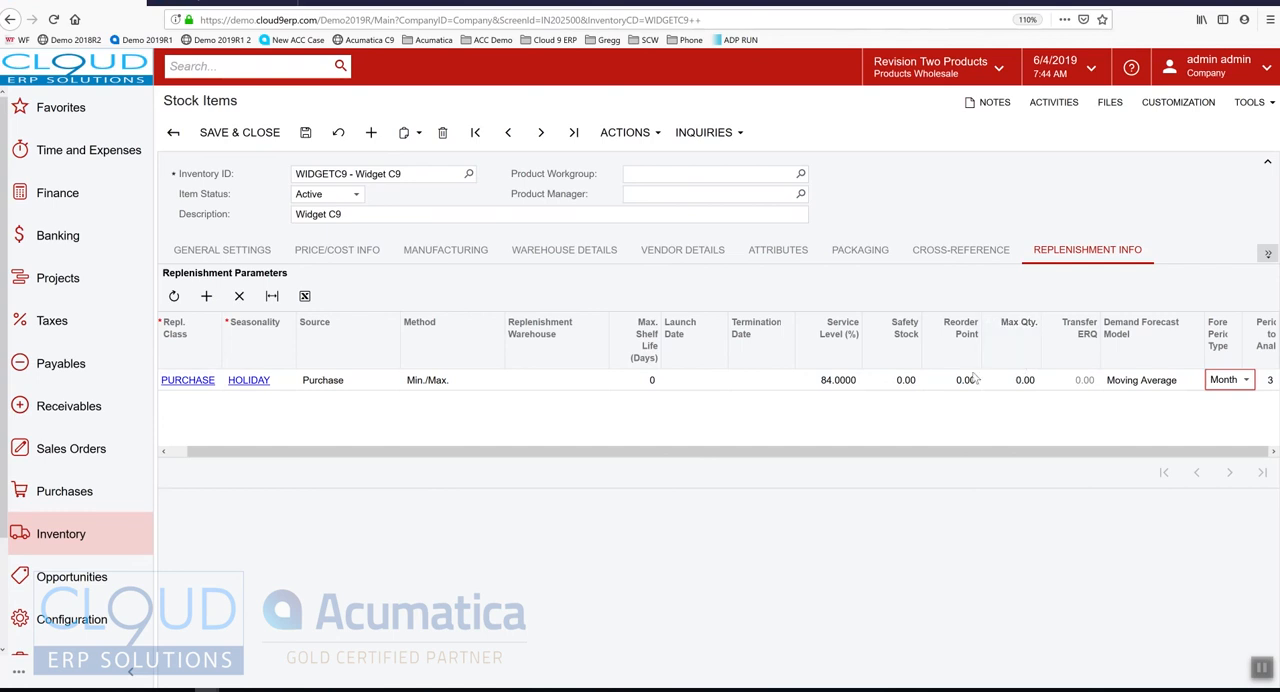
Review the item's deferral settings and the available deferral codes, leaving the deferral code empty
left_click(1115, 250)
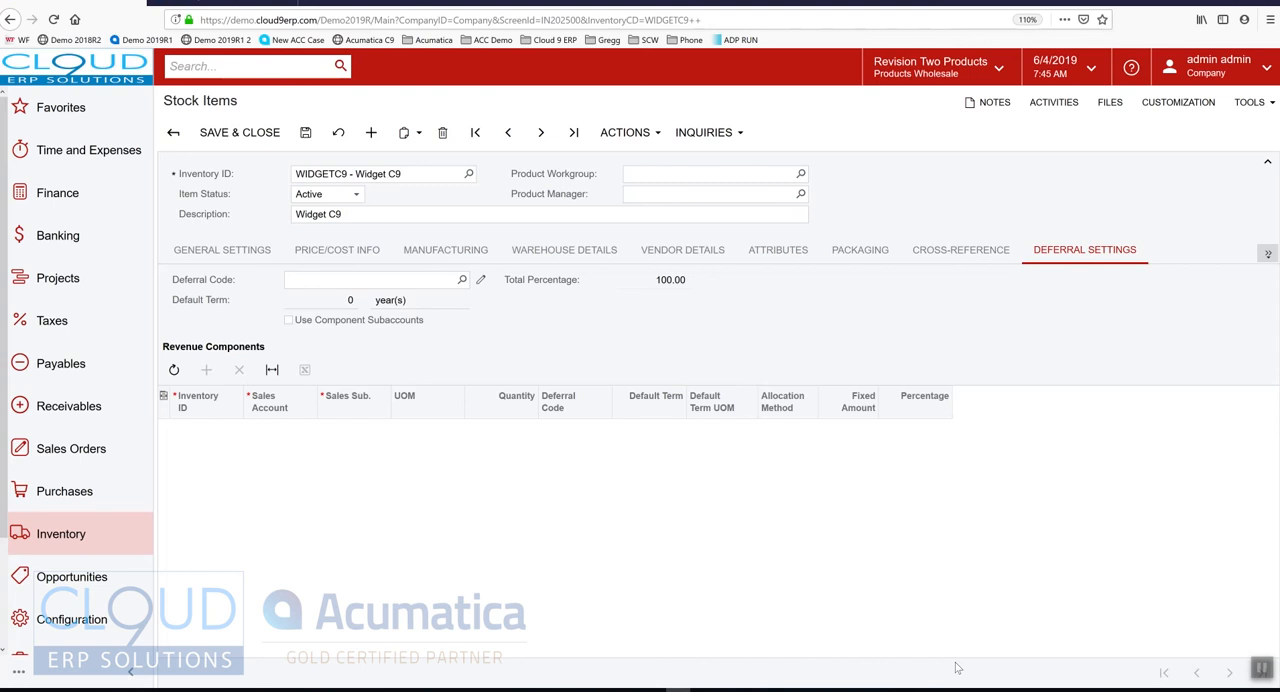
left_click(461, 279)
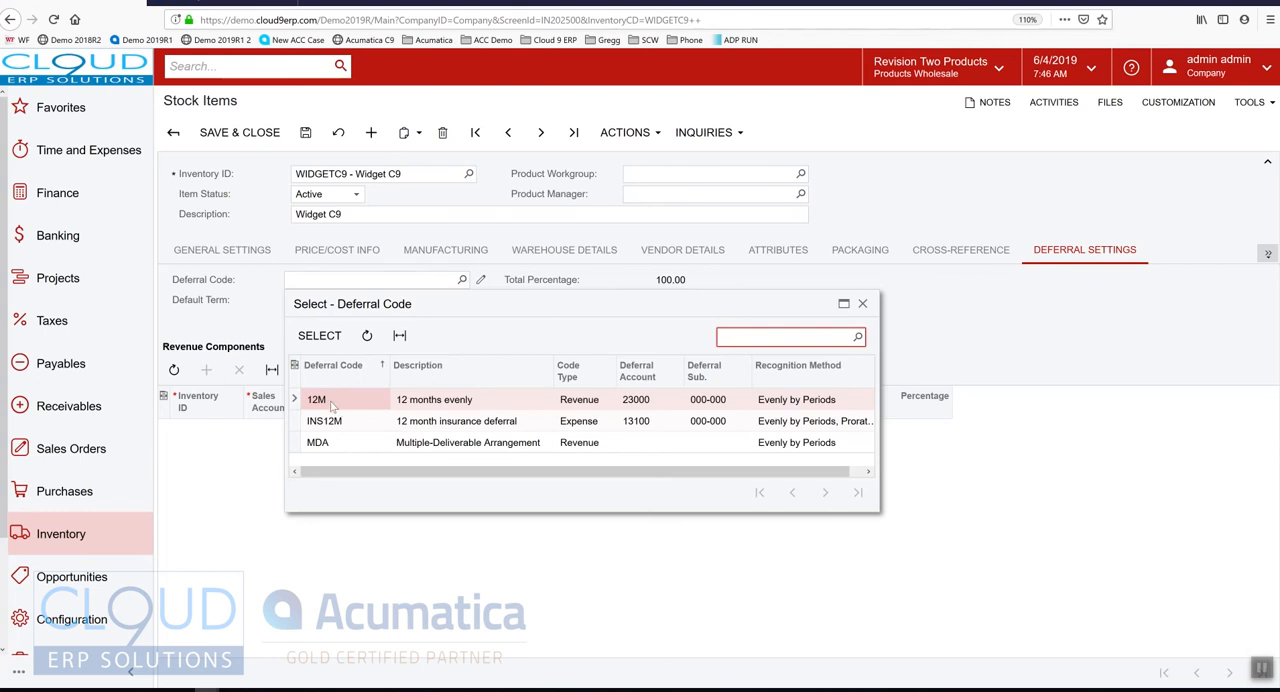
left_click(229, 300)
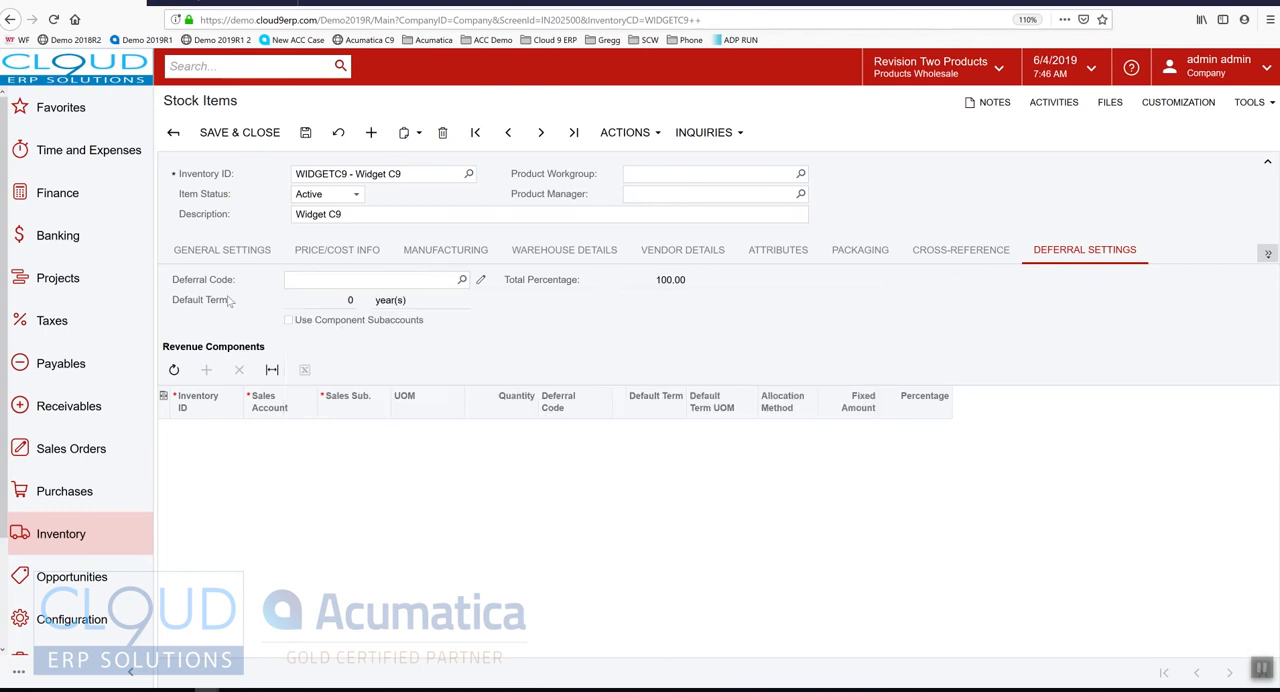
Compare the item's GL accounts with its posting class in the general settings, and review its restriction groups
left_click(1267, 253)
left_click(1208, 316)
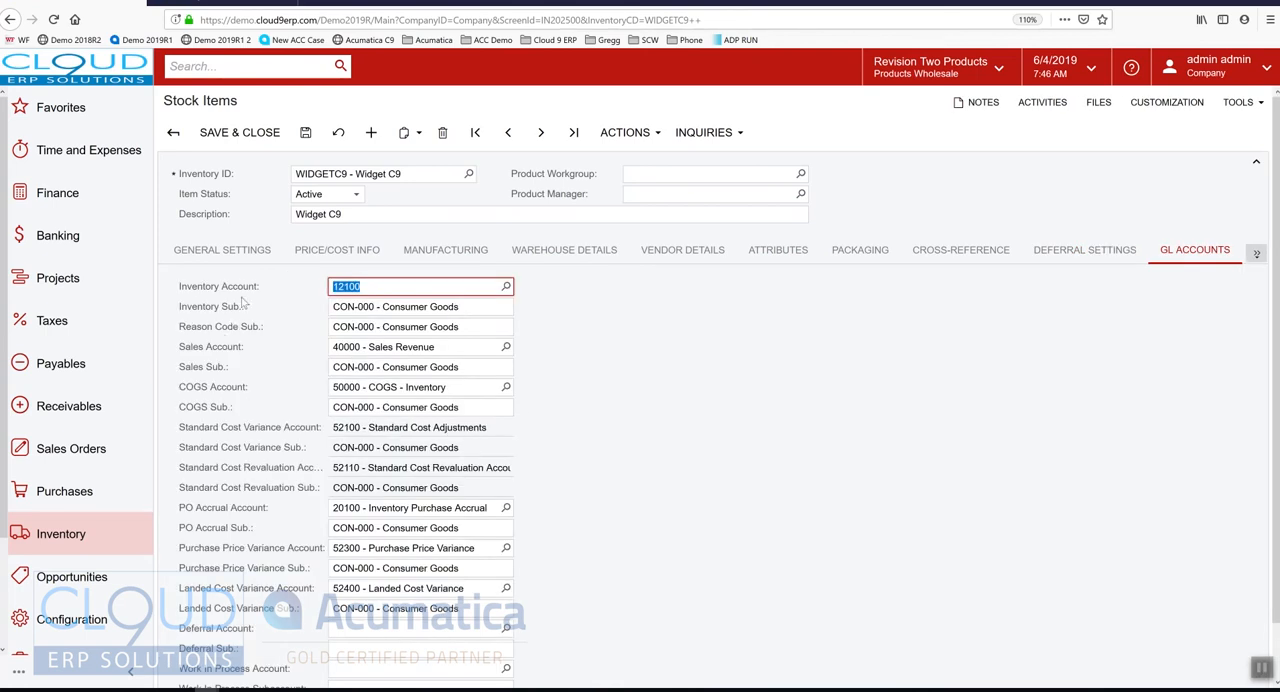
left_click(222, 250)
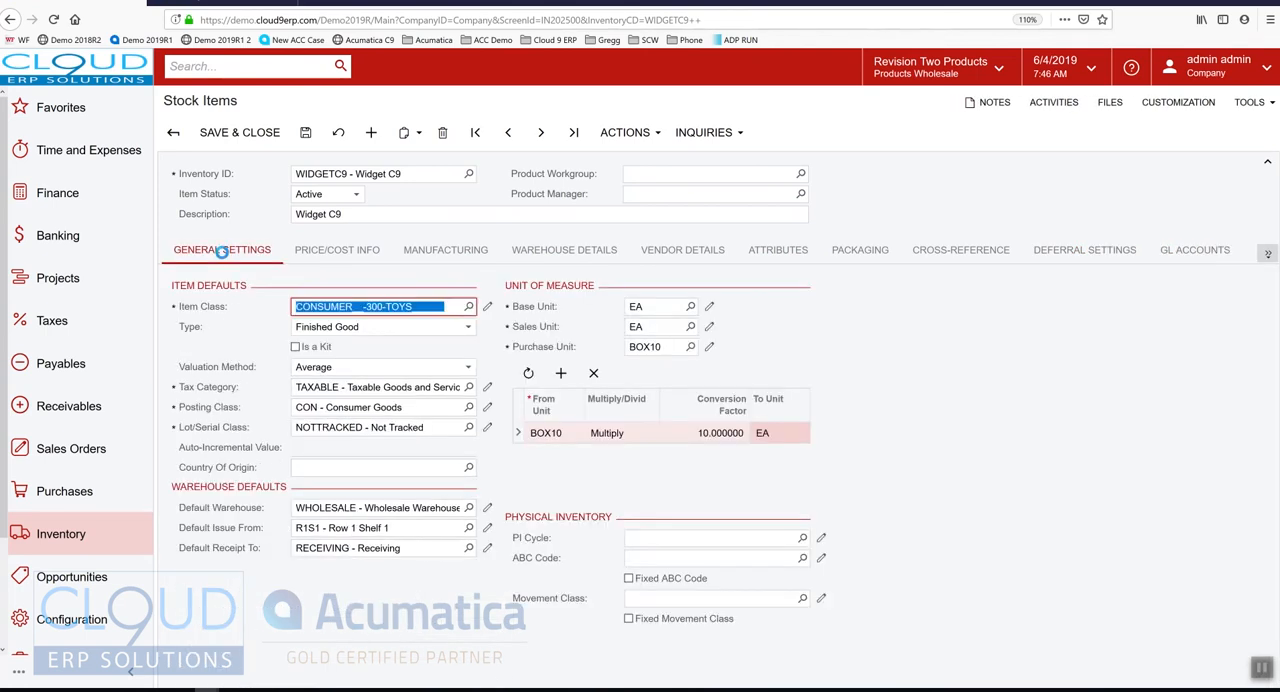
left_click(1210, 256)
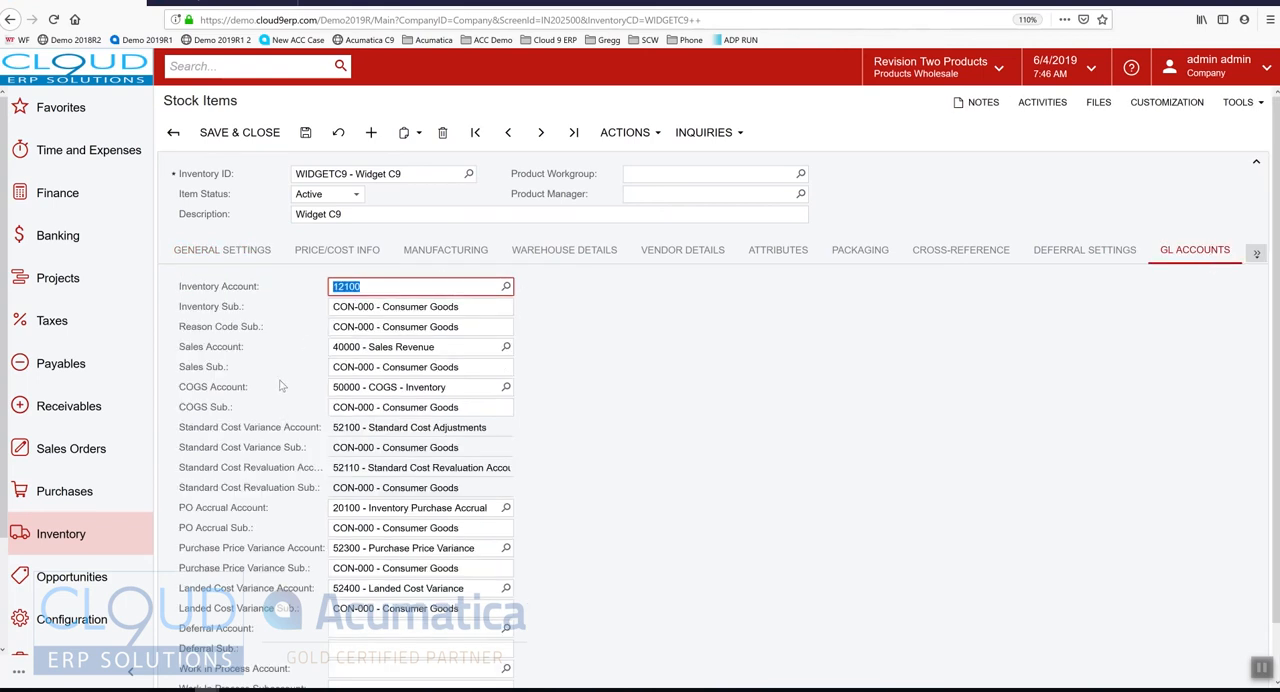
left_click(210, 256)
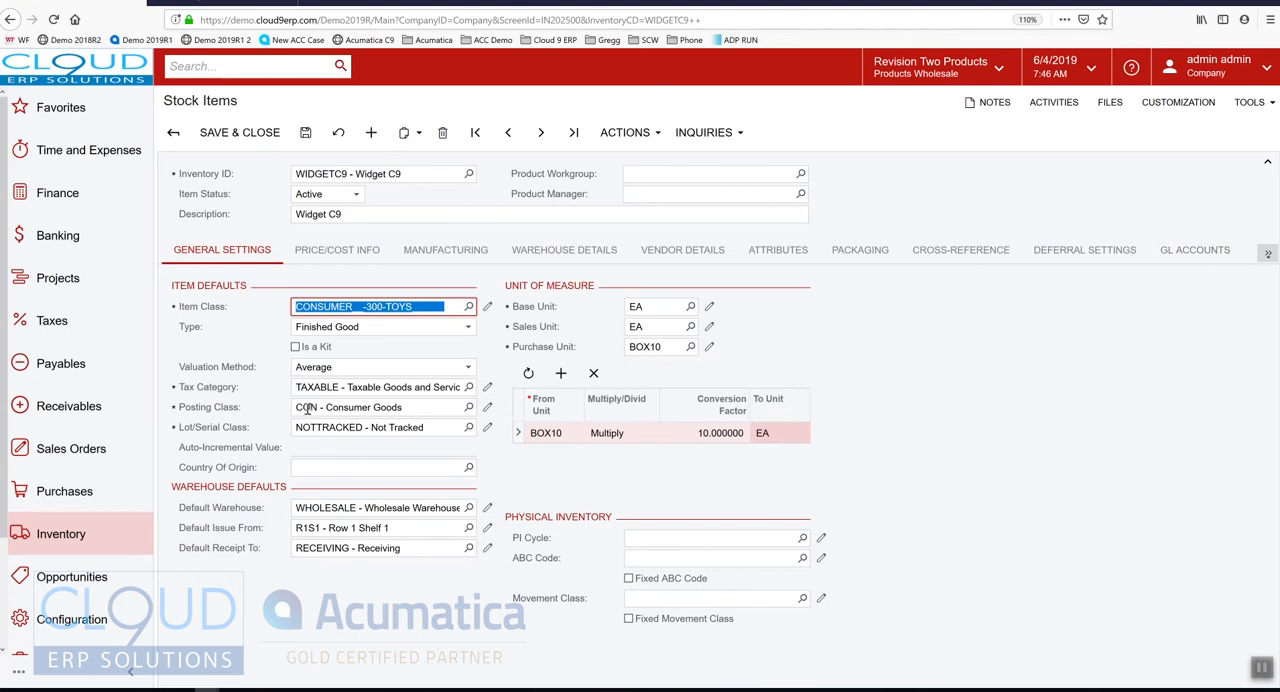
left_click(1200, 246)
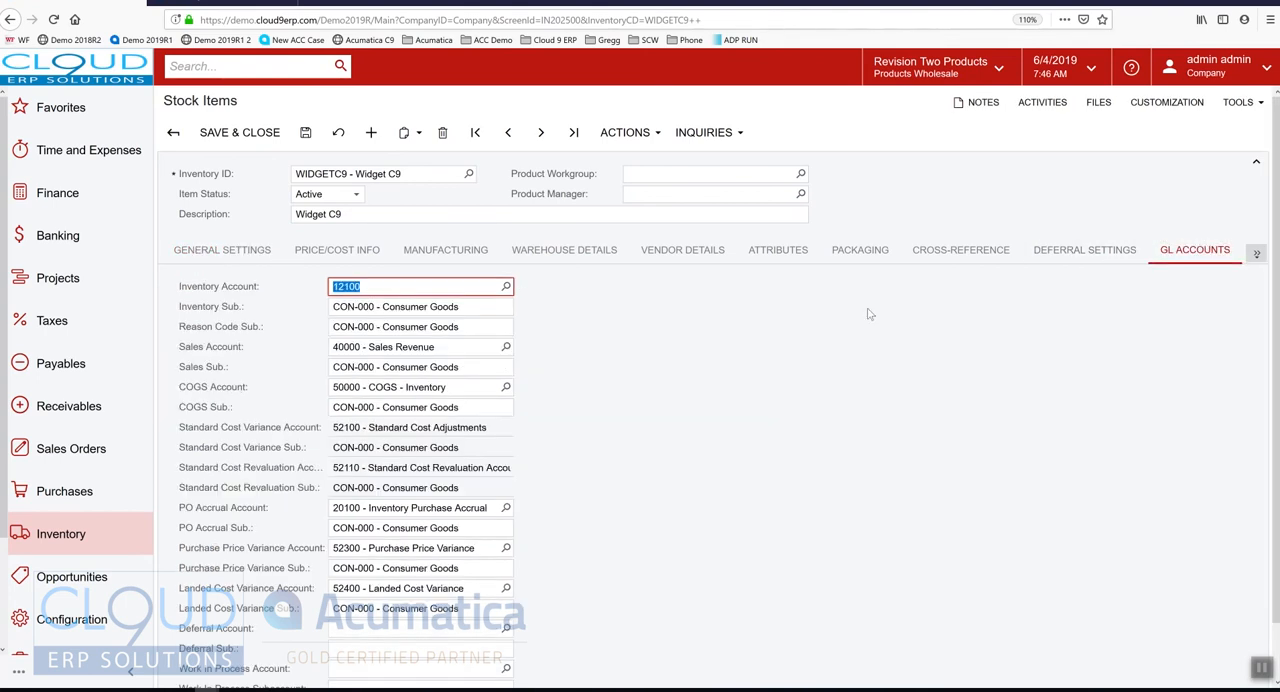
left_click(1257, 253)
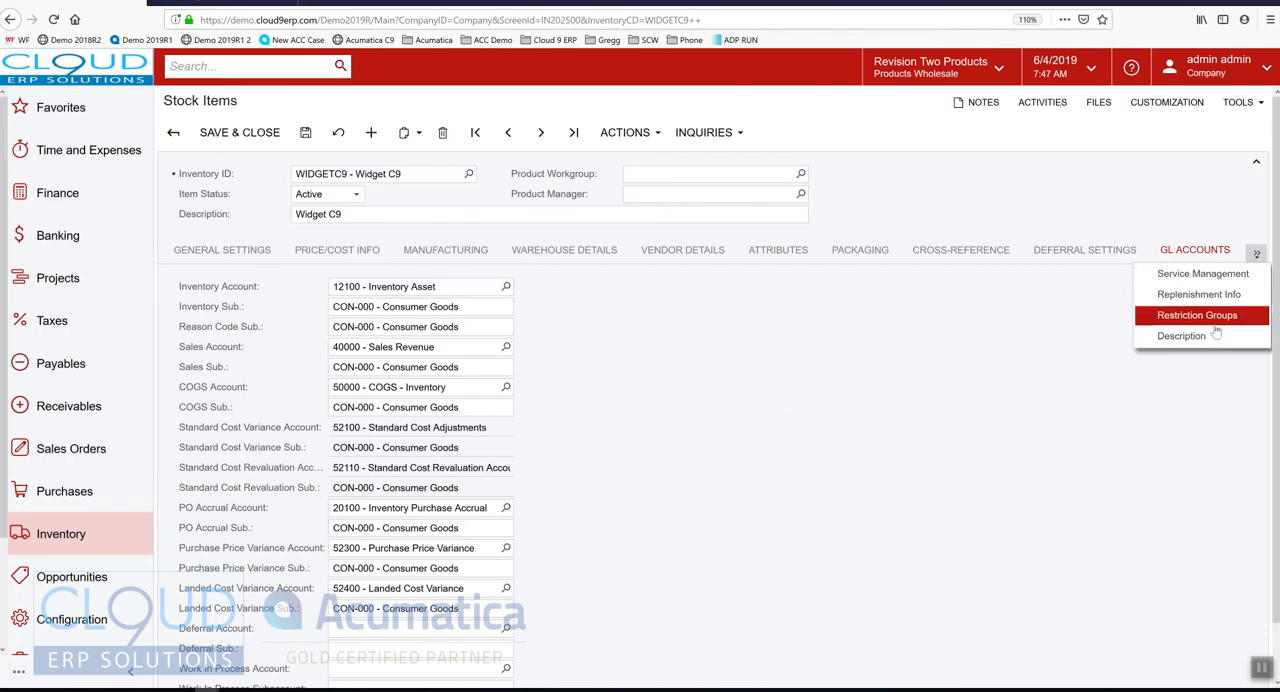
left_click(1212, 313)
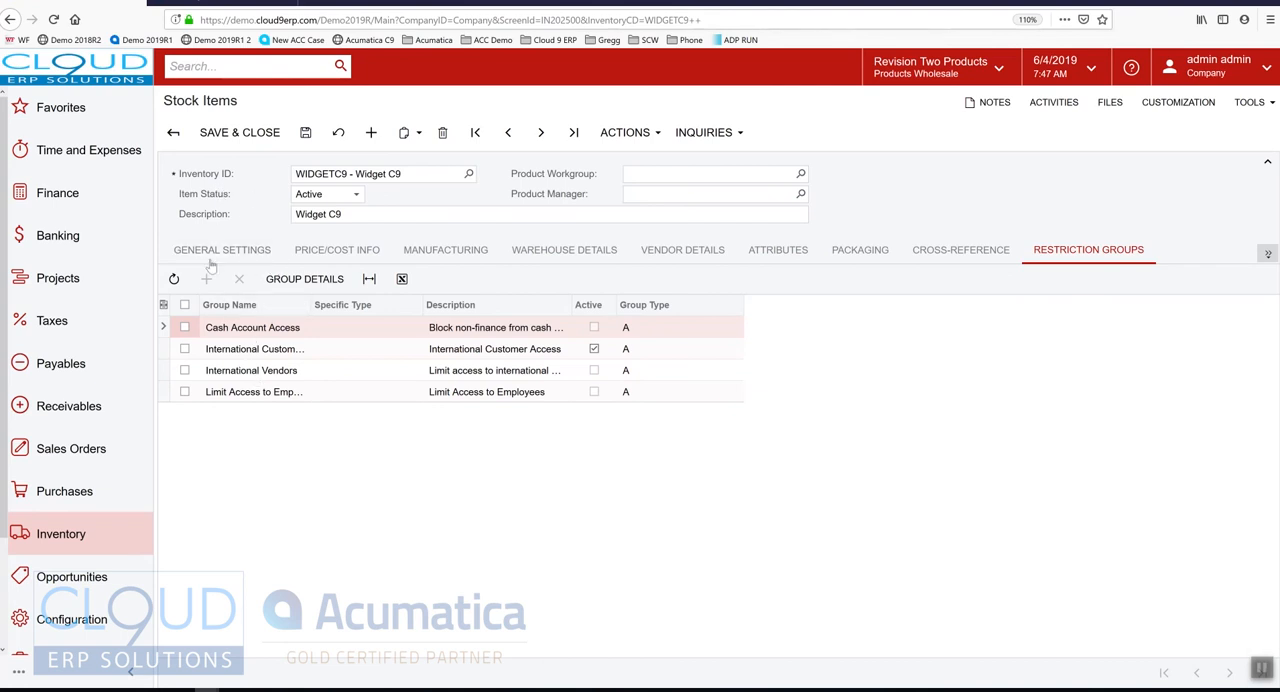
Open the item's rich-text description for editing
left_click(1267, 254)
left_click(1193, 357)
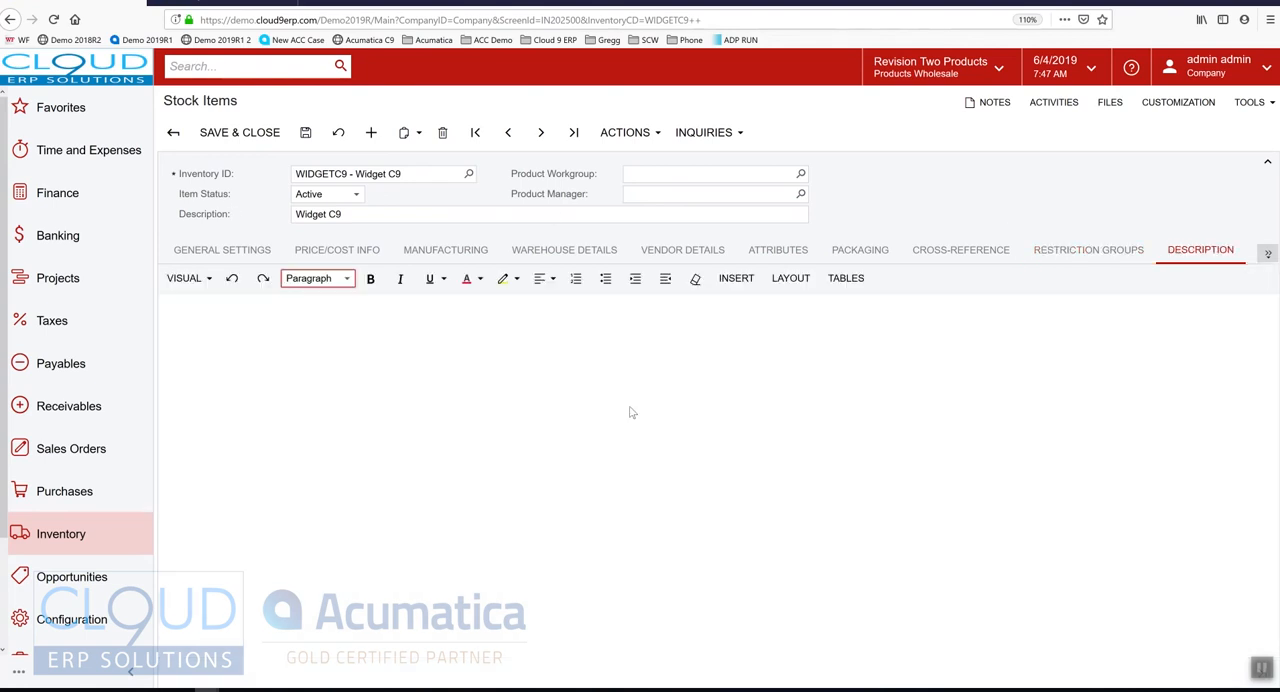
left_click(236, 336)
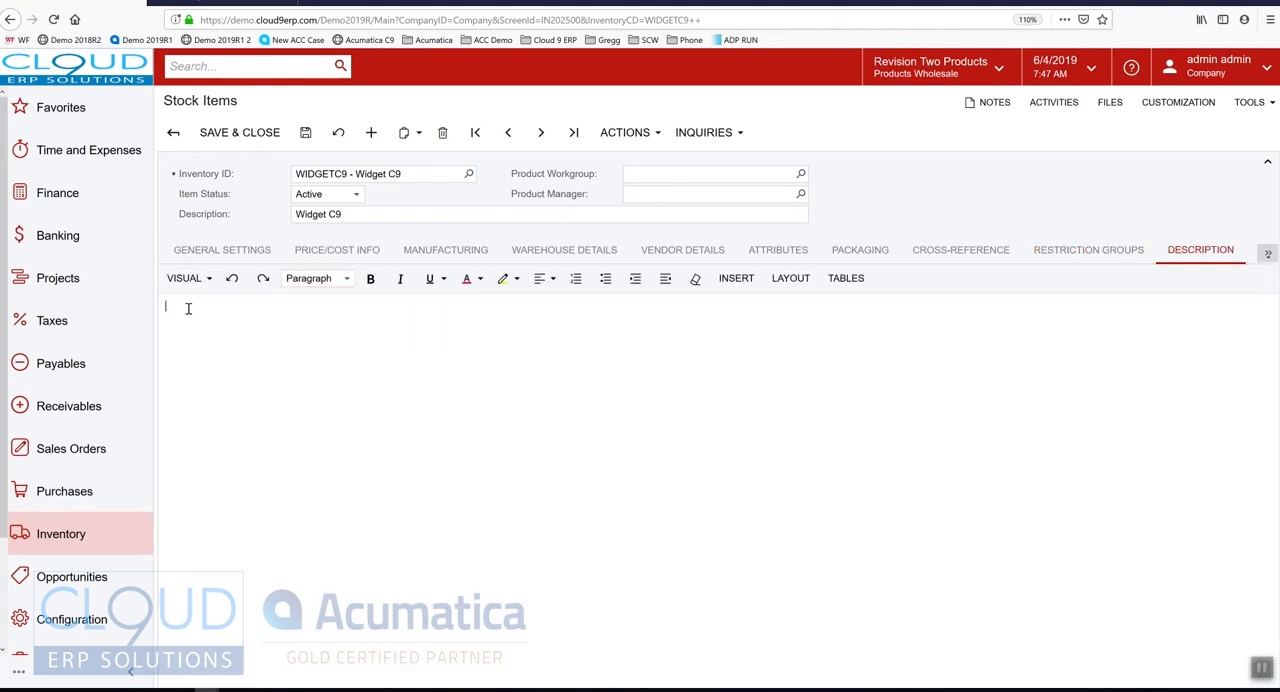